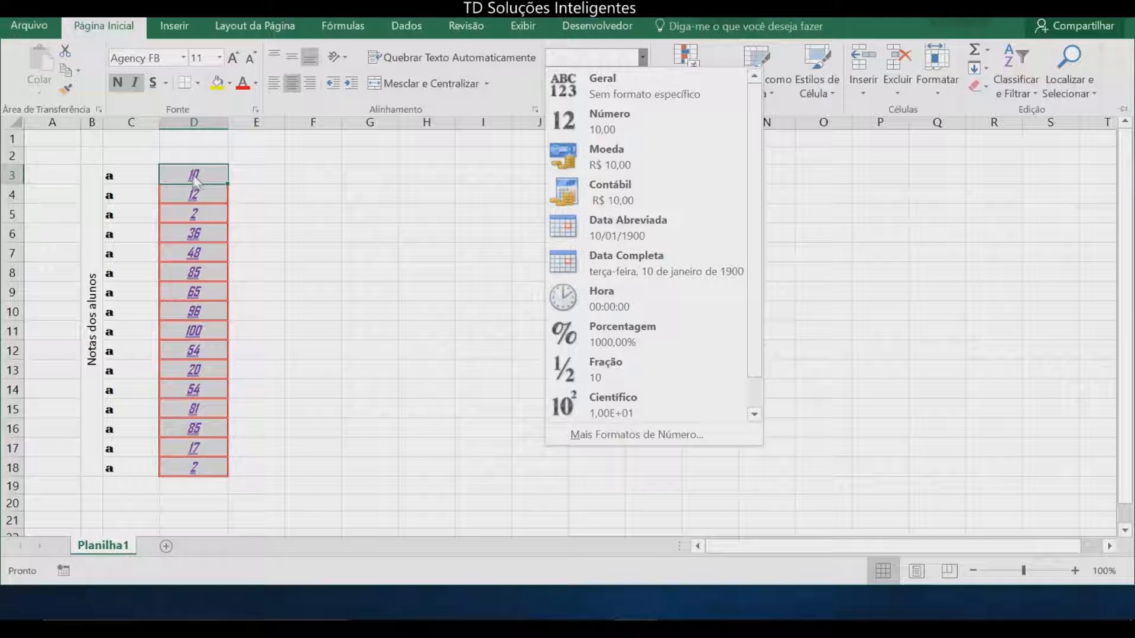
Step: Format cell D3 as Moeda
{"action": "left_click", "coordinate": [618, 158]}
{"action": "left_click", "coordinate": [200, 182]}
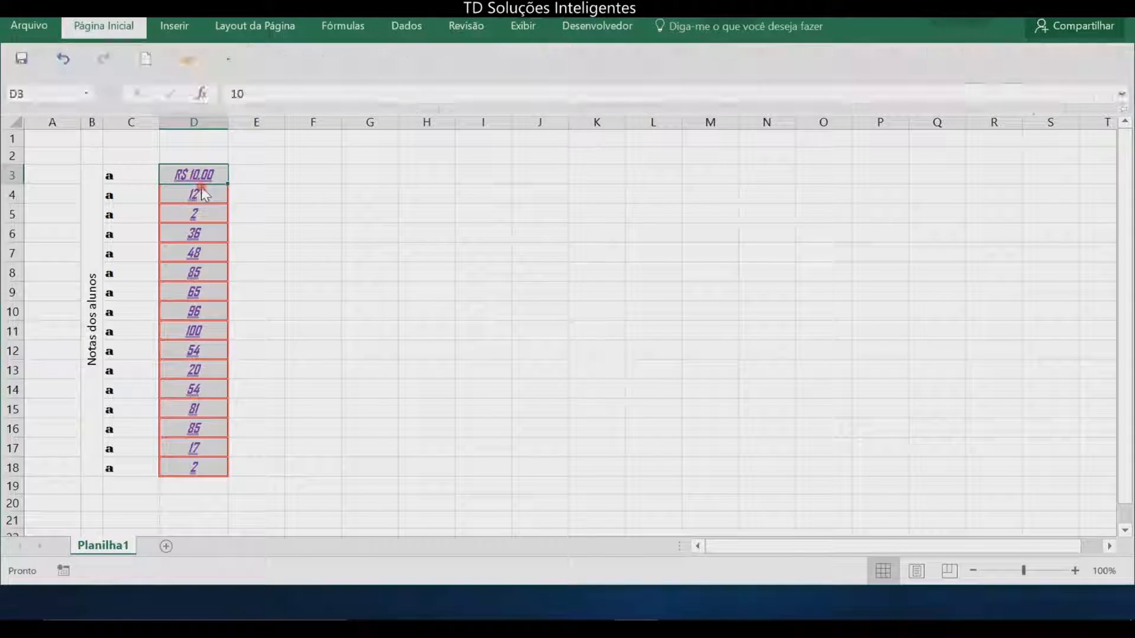
{"action": "left_click", "coordinate": [201, 190]}
{"action": "left_click", "coordinate": [214, 176]}
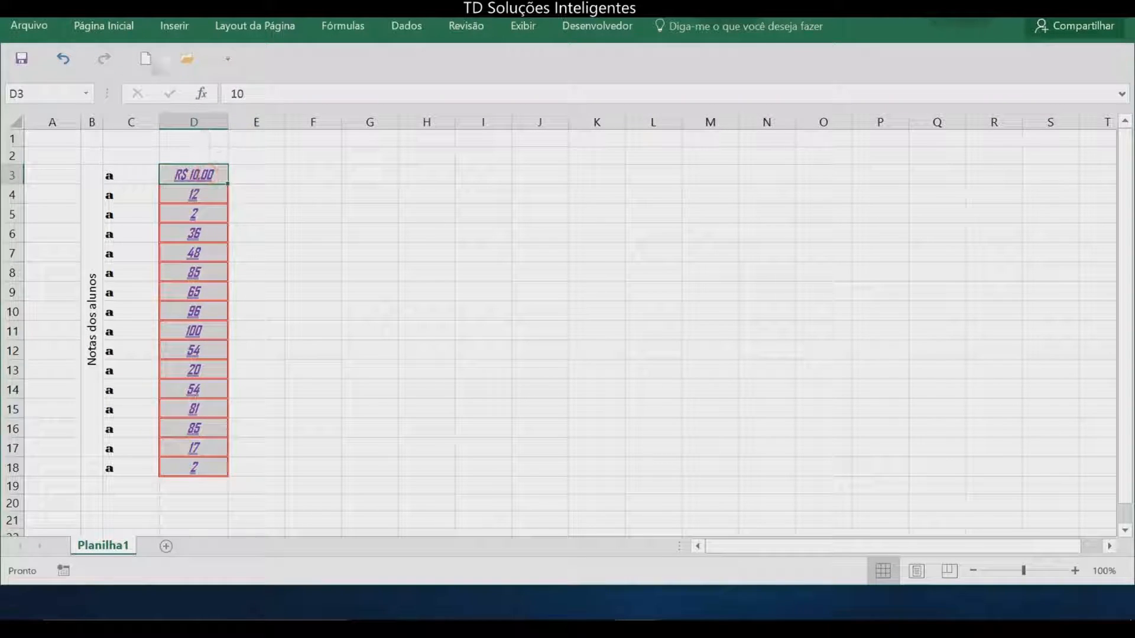
Step: Switch cell D3's number format to Contábil and after that to Data Abreviada
{"action": "left_click", "coordinate": [115, 27]}
{"action": "left_click", "coordinate": [642, 57]}
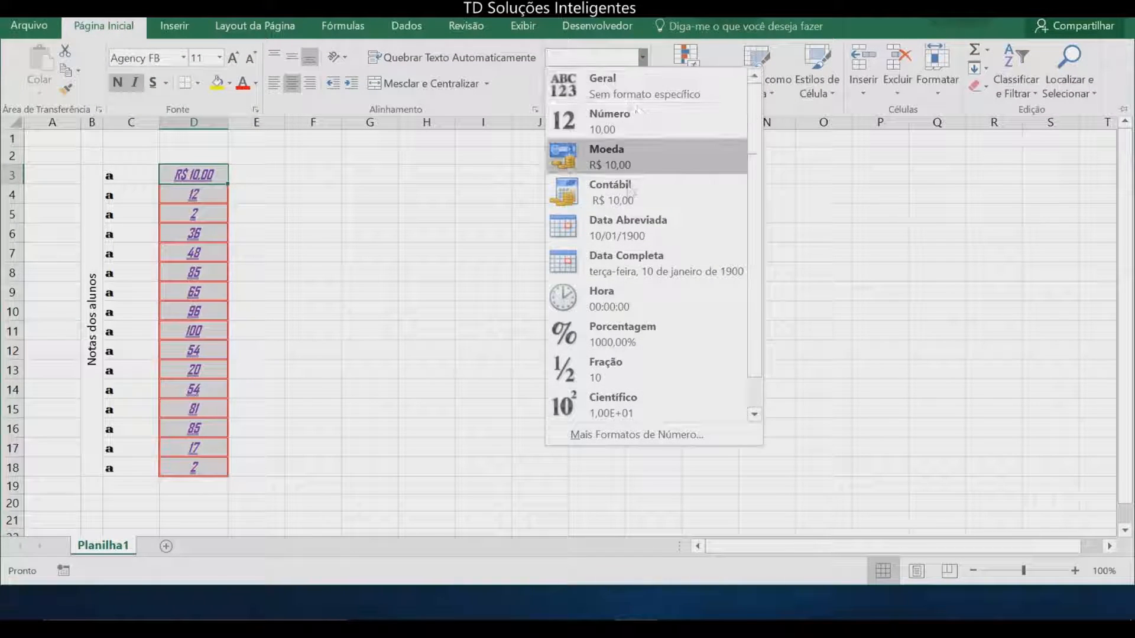
{"action": "left_click", "coordinate": [630, 194]}
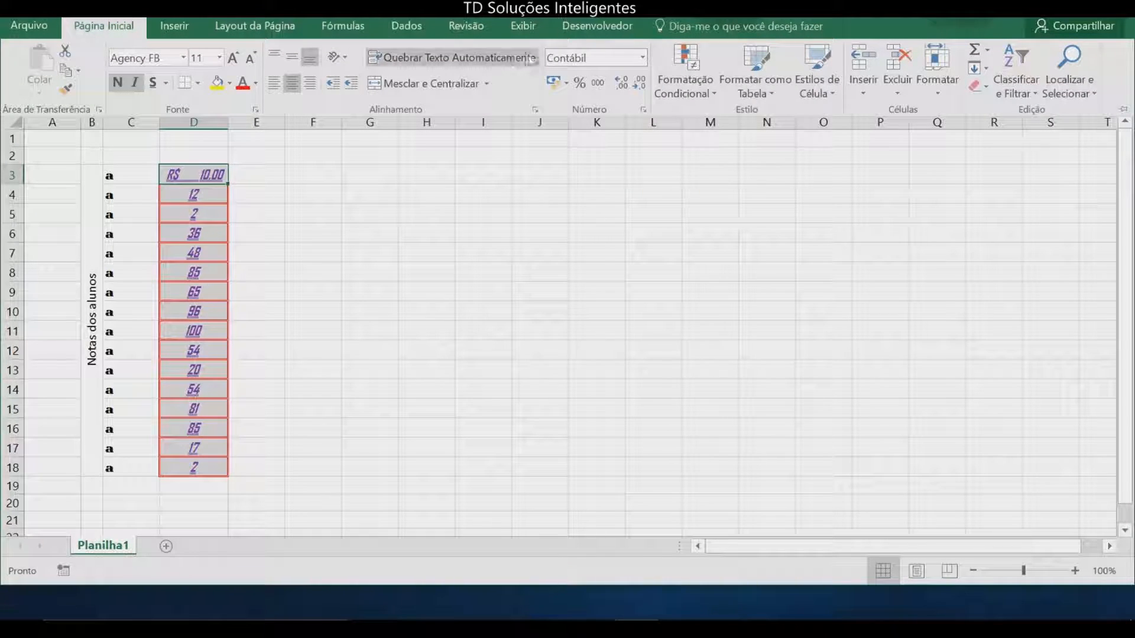
{"action": "left_click", "coordinate": [643, 59]}
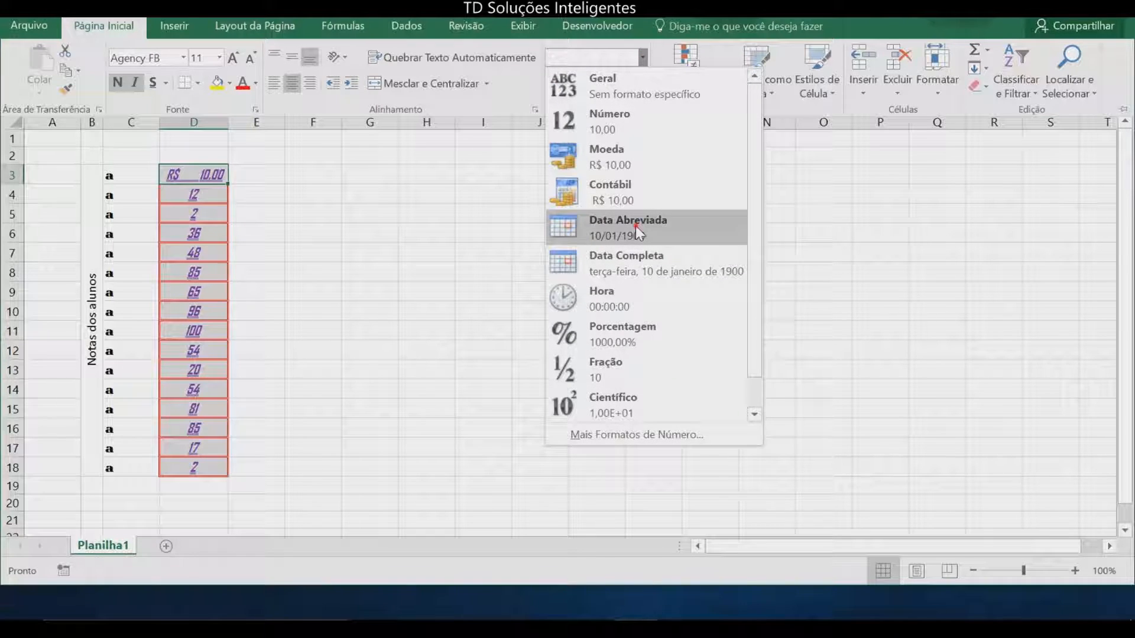
{"action": "left_click", "coordinate": [636, 228]}
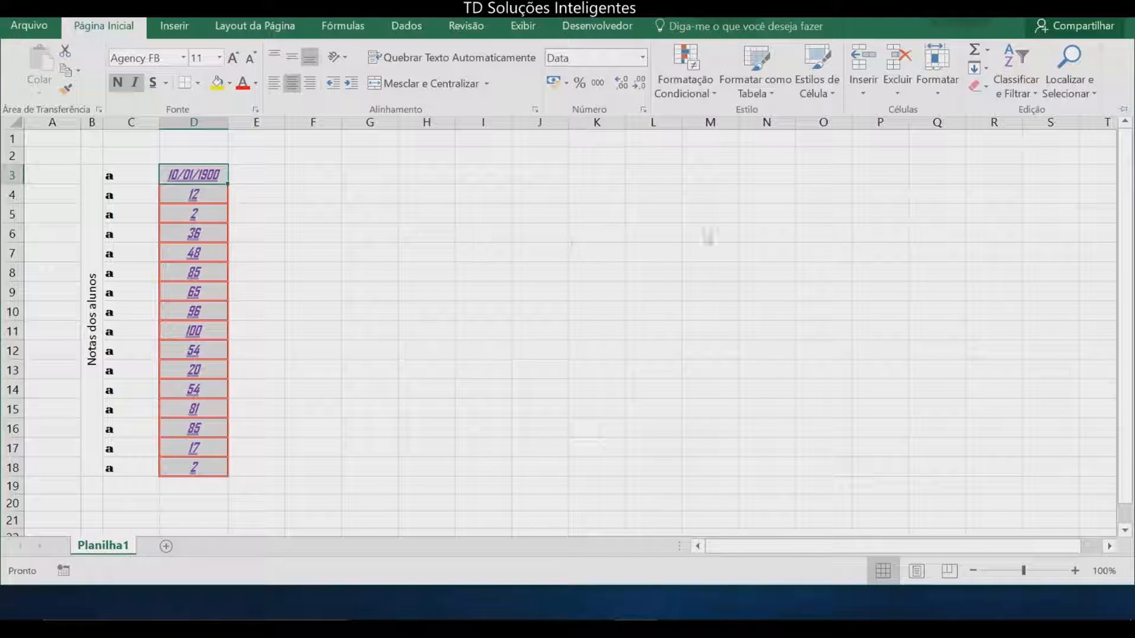
Step: Format cell D3 as Data Completa and widen column D to fit the full date
{"action": "left_click", "coordinate": [643, 58]}
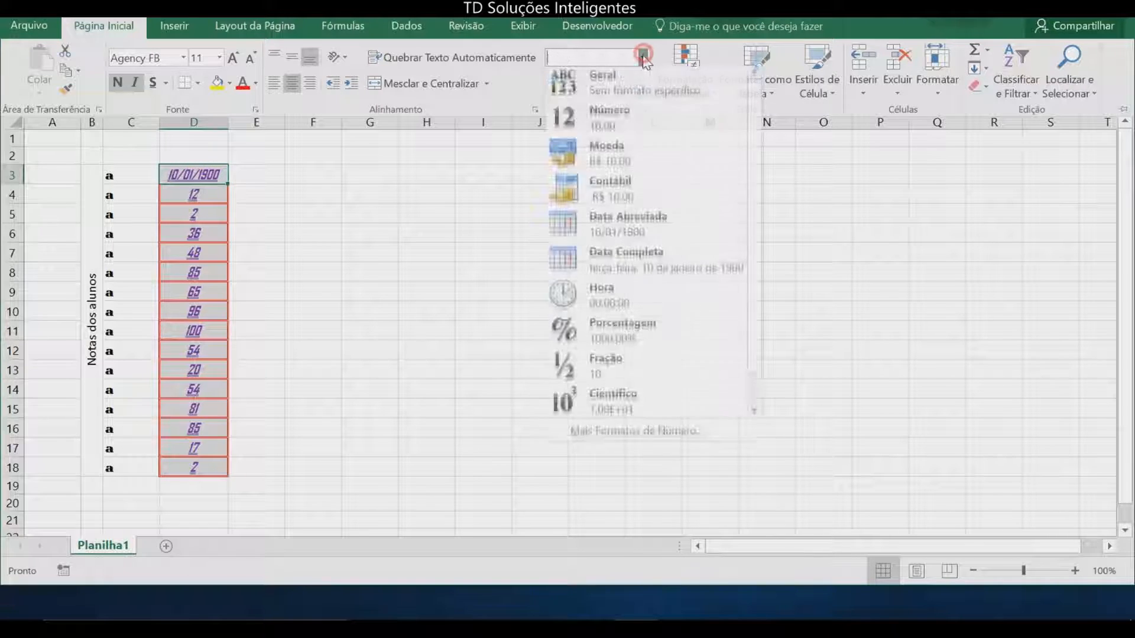
{"action": "left_click", "coordinate": [645, 265]}
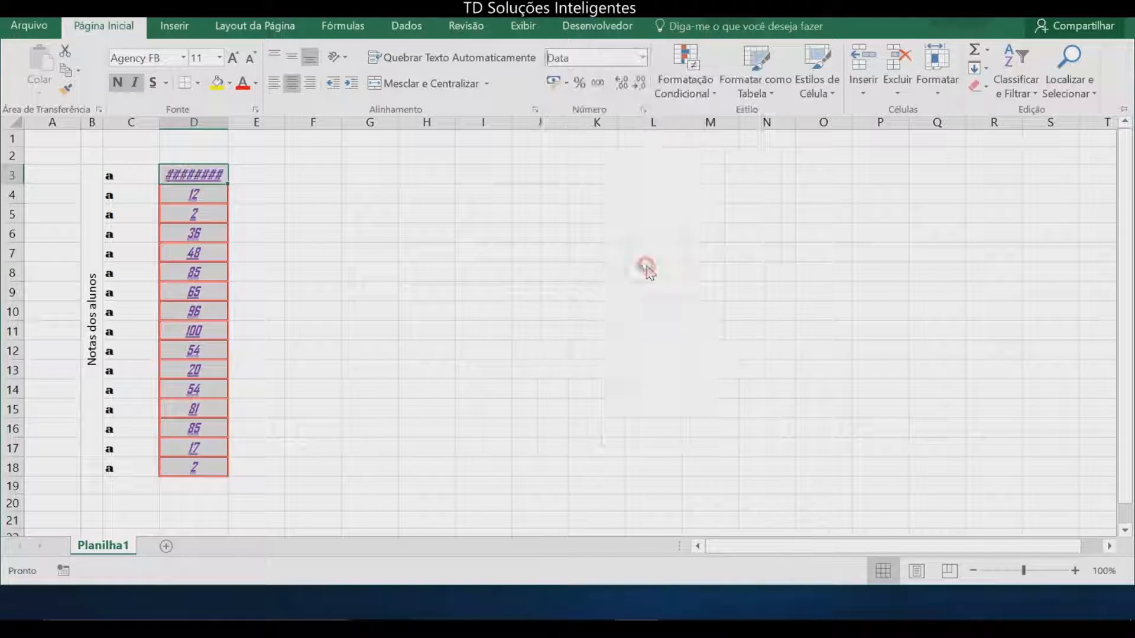
{"action": "key", "text": "ctrl+F1"}
{"action": "double_click", "coordinate": [229, 121]}
{"action": "left_click", "coordinate": [263, 198]}
{"action": "left_click", "coordinate": [252, 180]}
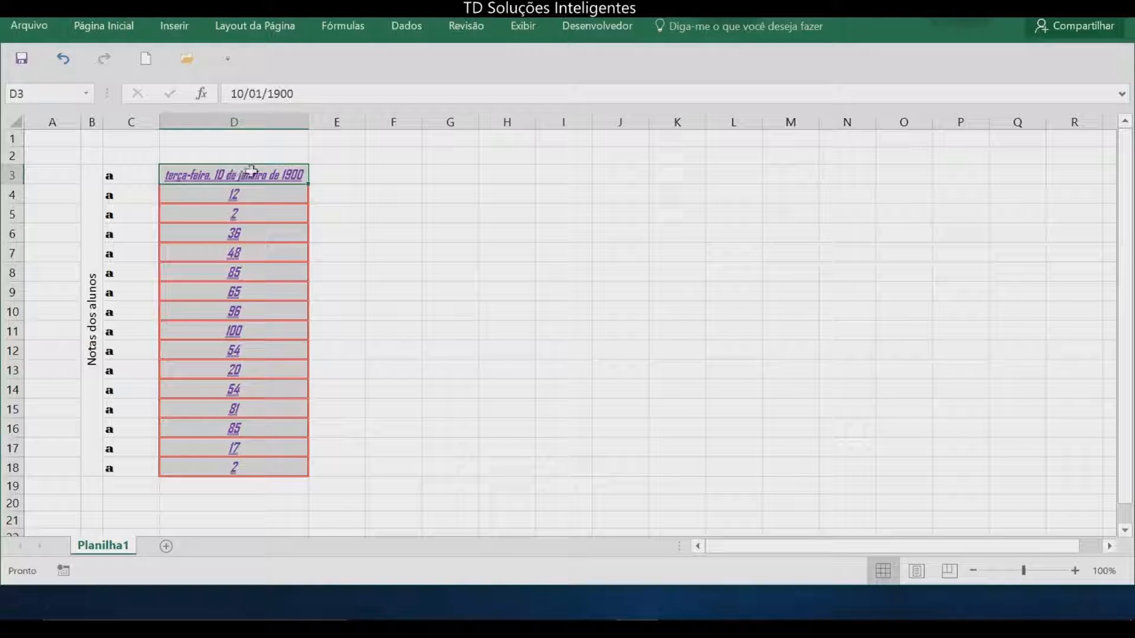
Step: Try the Hora format on cell D3, followed by the Porcentagem format
{"action": "left_click", "coordinate": [95, 25]}
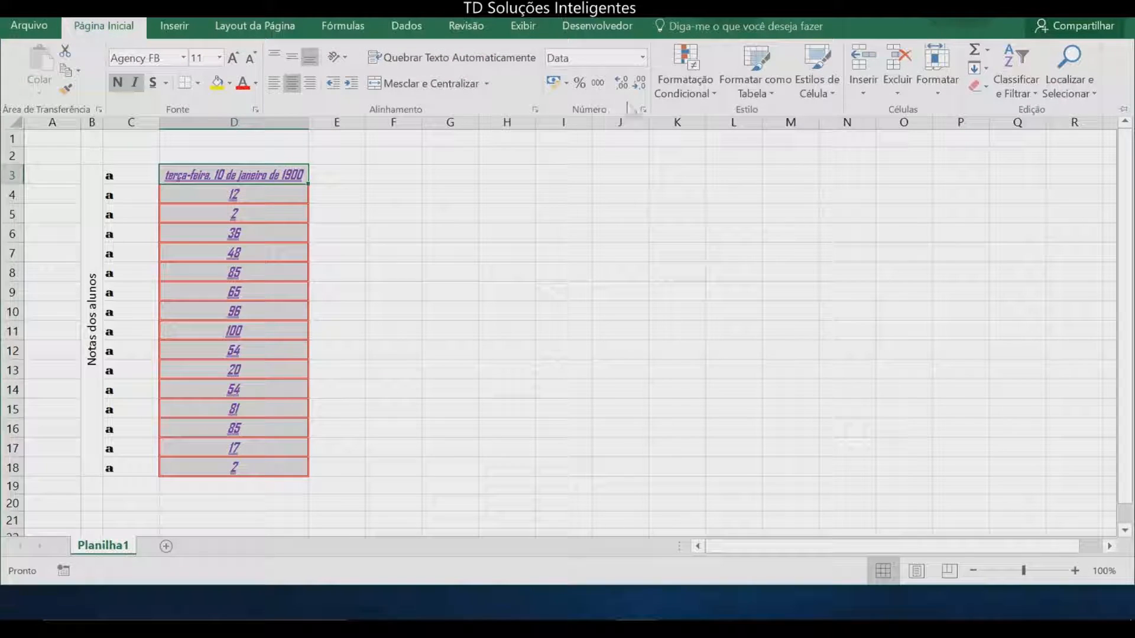
{"action": "left_click", "coordinate": [643, 58]}
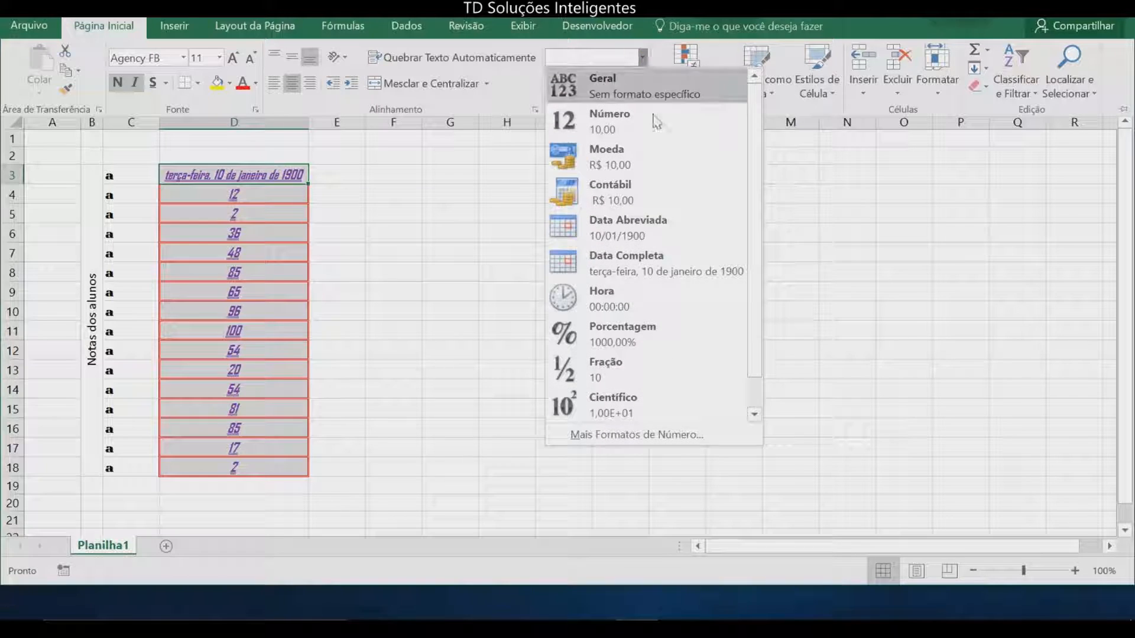
{"action": "left_click", "coordinate": [597, 307]}
{"action": "left_click", "coordinate": [642, 57]}
{"action": "left_click", "coordinate": [613, 333]}
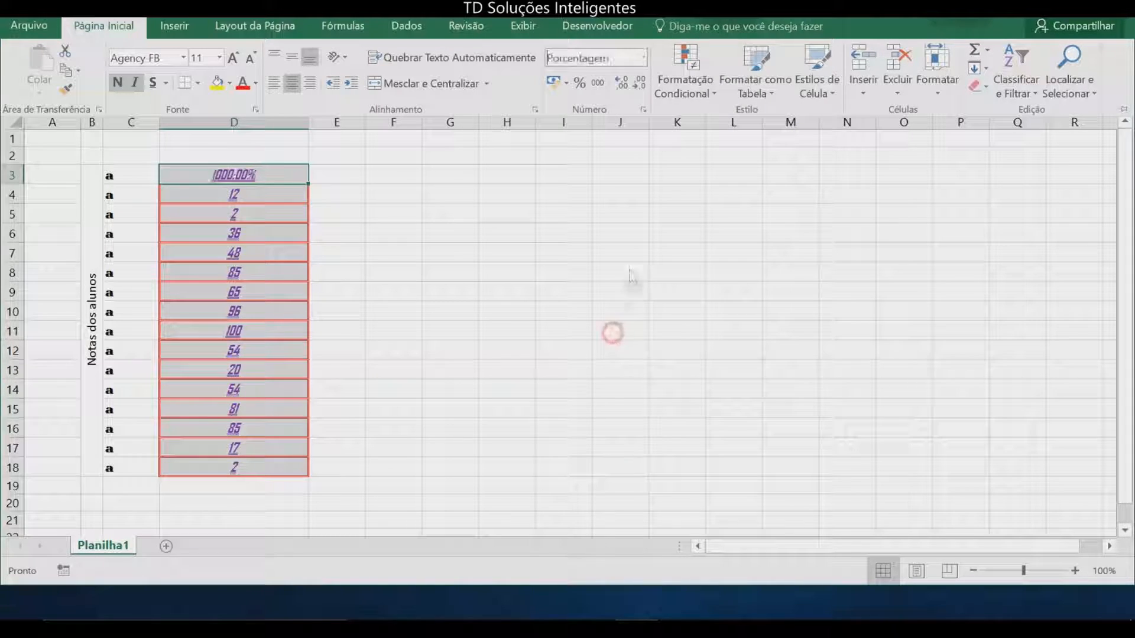
Step: Set the number format of cell D3 to Número
{"action": "left_click", "coordinate": [642, 59]}
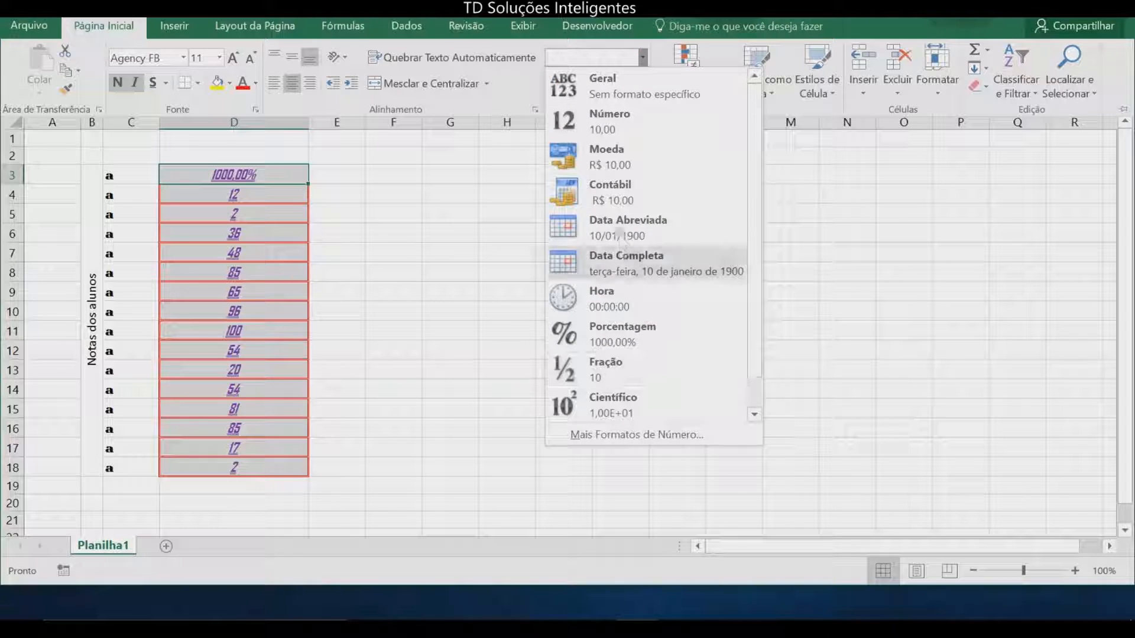
{"action": "left_click", "coordinate": [608, 122]}
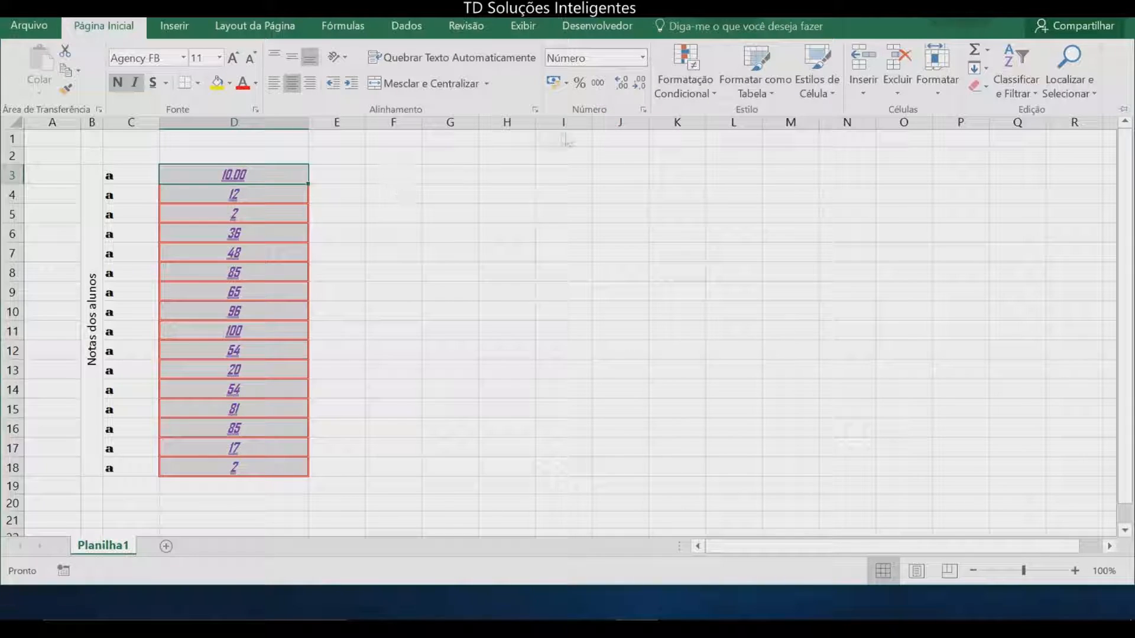
{"action": "left_click", "coordinate": [251, 190]}
{"action": "left_click", "coordinate": [251, 195]}
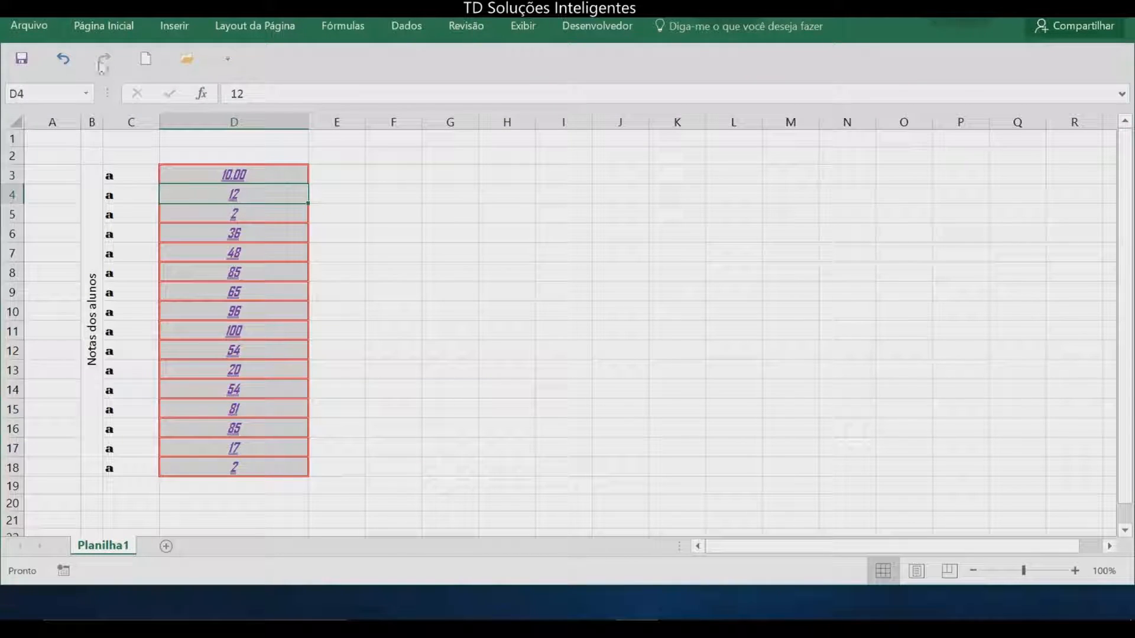
{"action": "left_click", "coordinate": [102, 26]}
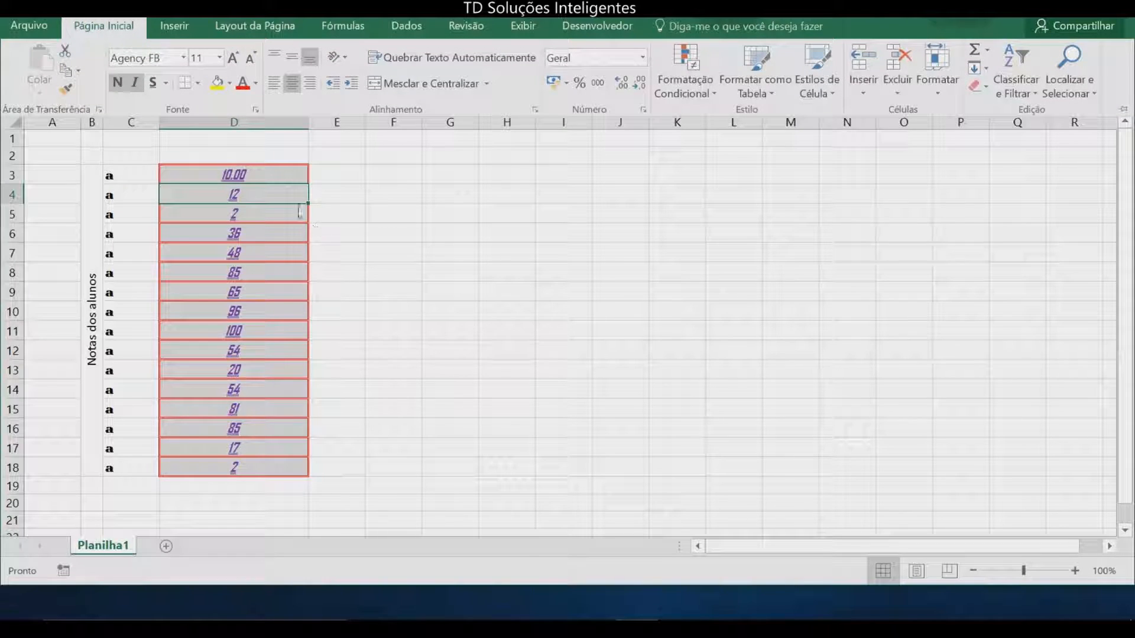
{"action": "left_click", "coordinate": [253, 233]}
Step: Increase the number of decimal places shown in cell D3 by three
{"action": "left_click", "coordinate": [260, 175]}
{"action": "left_click", "coordinate": [102, 25]}
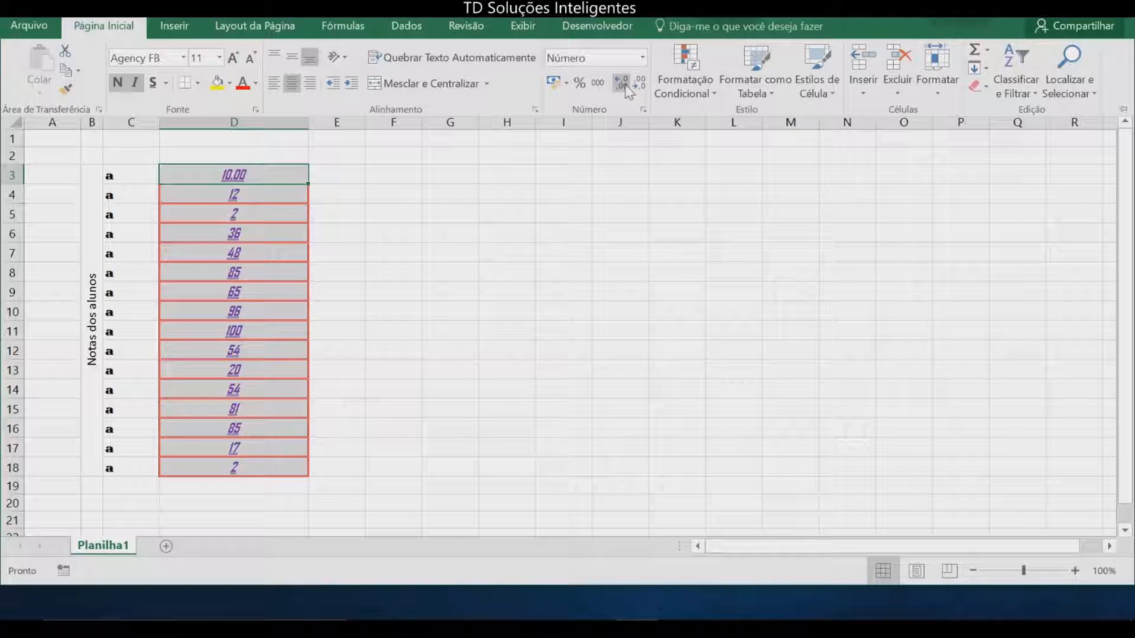
{"action": "left_click", "coordinate": [622, 86]}
{"action": "left_click", "coordinate": [622, 85]}
{"action": "left_click", "coordinate": [622, 85]}
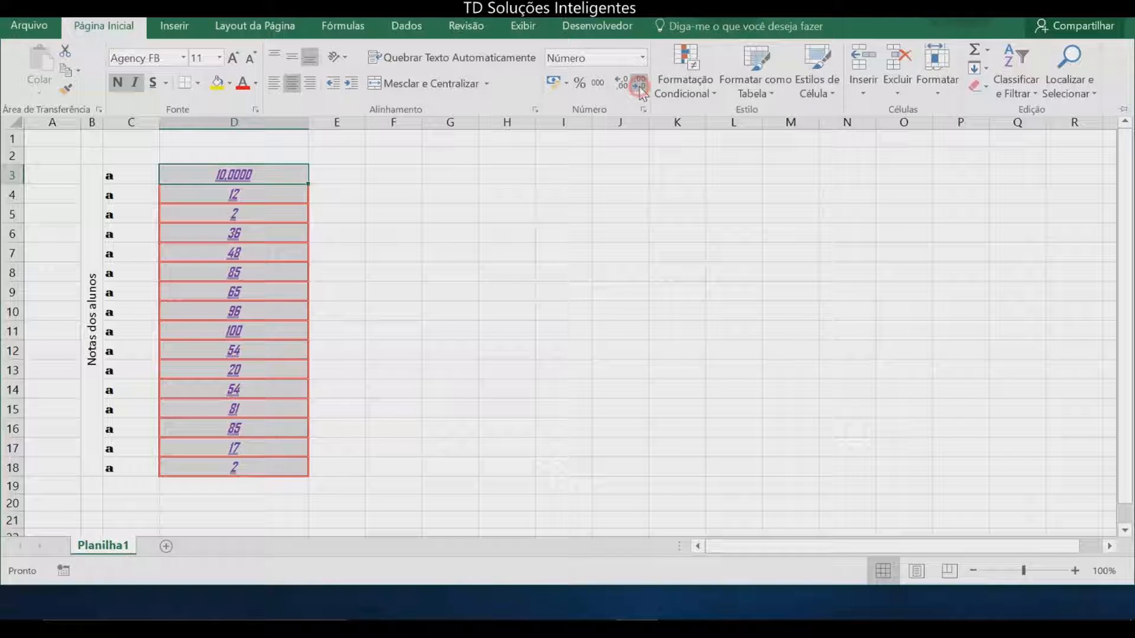
Step: Reduce the decimal places in cell D3 until it shows a whole number
{"action": "left_click", "coordinate": [640, 88]}
{"action": "left_click", "coordinate": [640, 88]}
{"action": "left_click", "coordinate": [640, 87]}
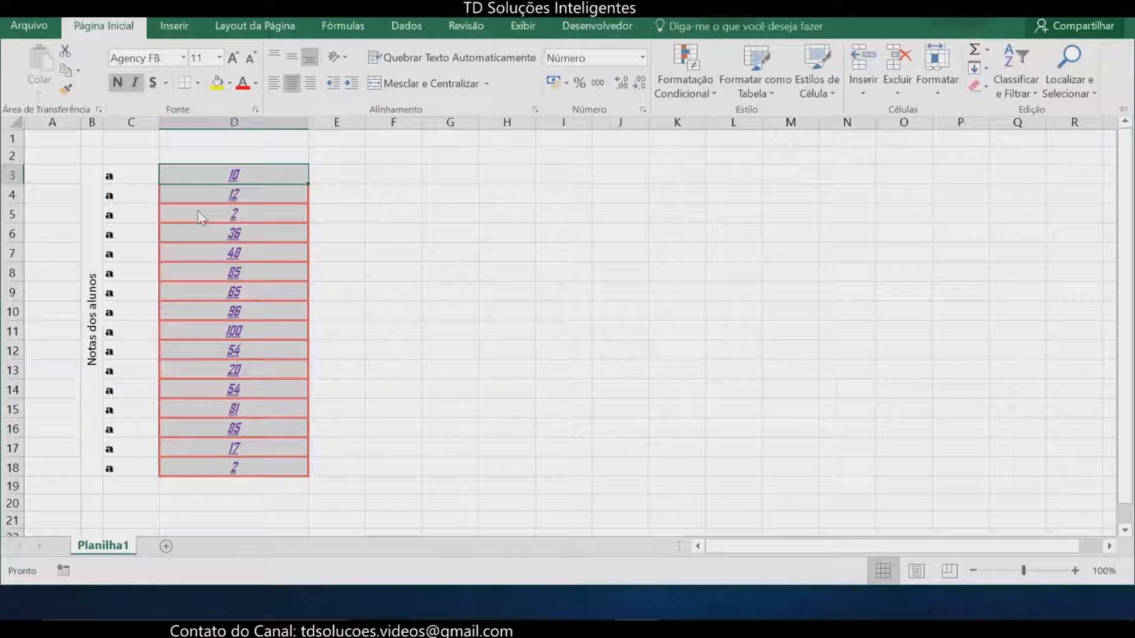
{"action": "key", "text": "ctrl+F1"}
Step: Increase the decimal places of cells D4:D13 to five
{"action": "left_click_drag", "start_coordinate": [249, 189], "coordinate": [266, 370]}
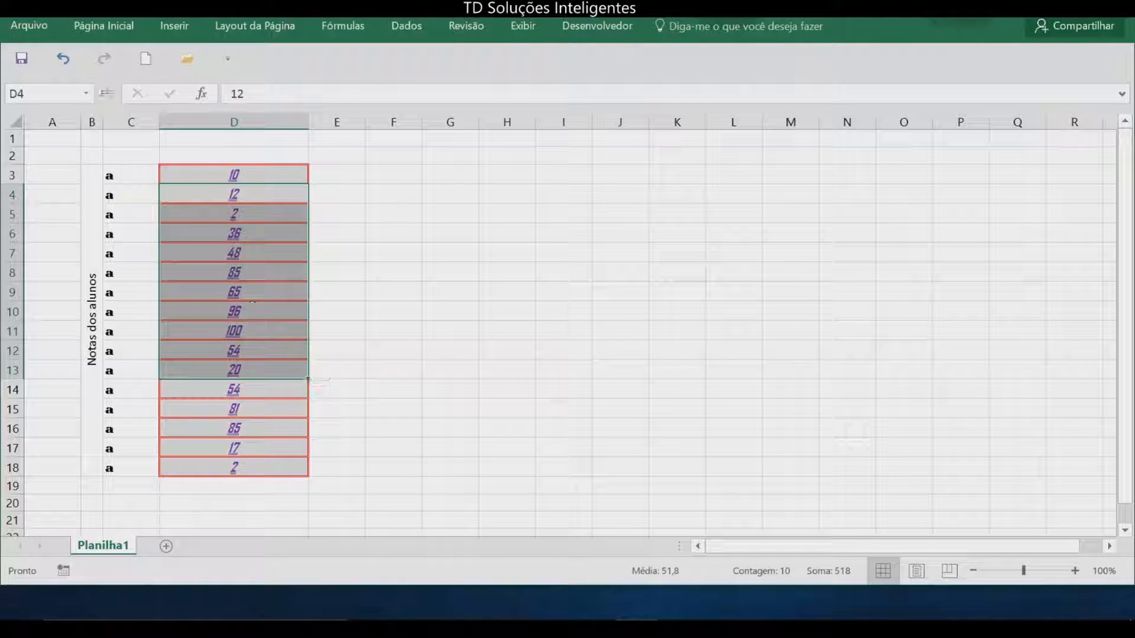
{"action": "left_click", "coordinate": [109, 27]}
{"action": "left_click", "coordinate": [624, 87]}
{"action": "left_click", "coordinate": [624, 87]}
{"action": "left_click", "coordinate": [624, 87]}
{"action": "left_click", "coordinate": [624, 88]}
{"action": "left_click", "coordinate": [624, 88]}
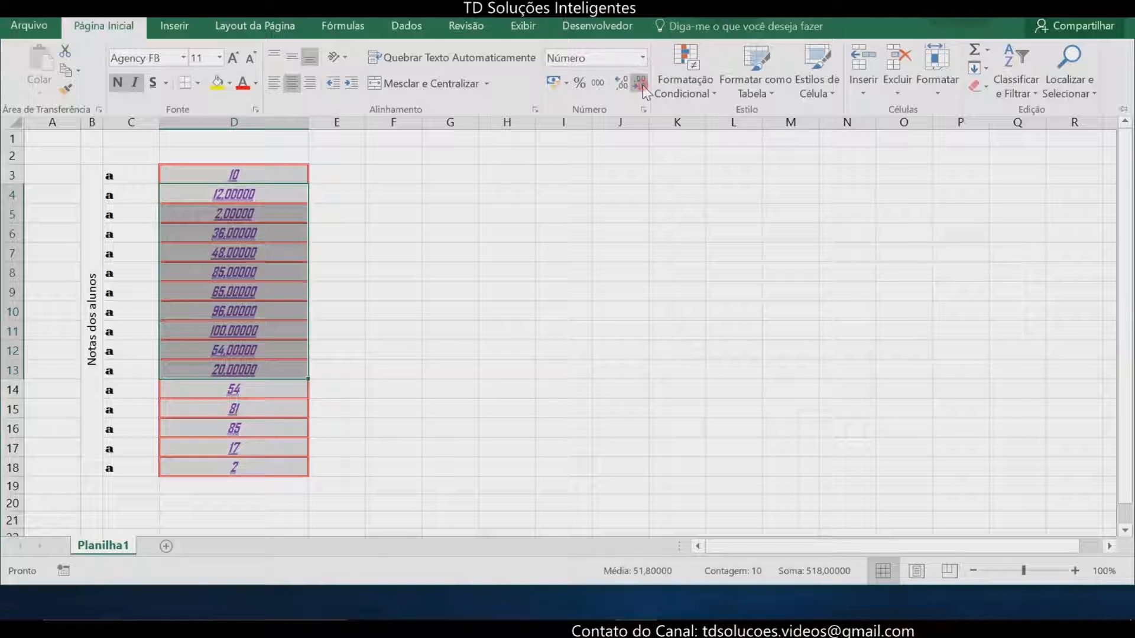
Step: Remove all decimal places from cells D4:D13
{"action": "left_click", "coordinate": [642, 88]}
{"action": "left_click", "coordinate": [642, 87]}
{"action": "left_click", "coordinate": [642, 88]}
{"action": "left_click", "coordinate": [642, 87]}
{"action": "left_click", "coordinate": [642, 87]}
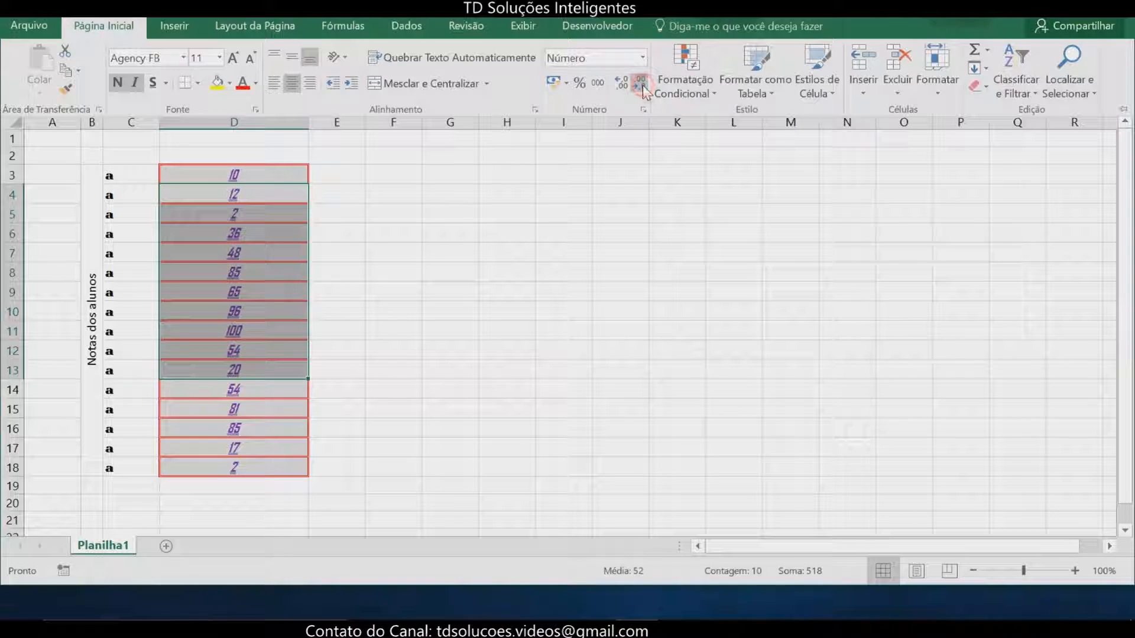
{"action": "left_click", "coordinate": [565, 86]}
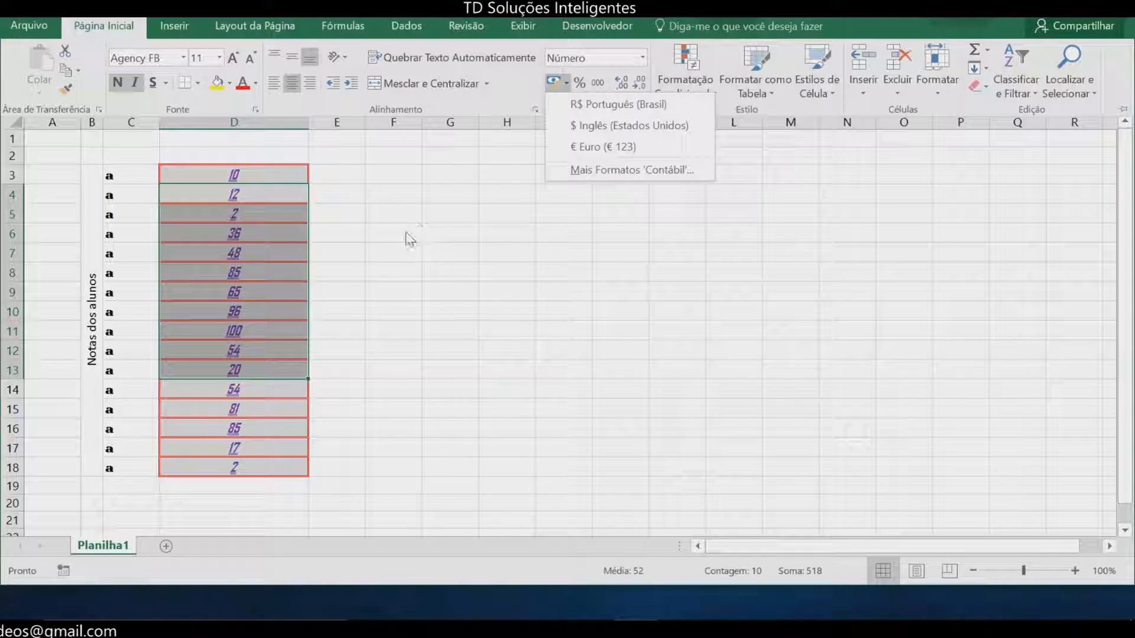
{"action": "left_click", "coordinate": [397, 273]}
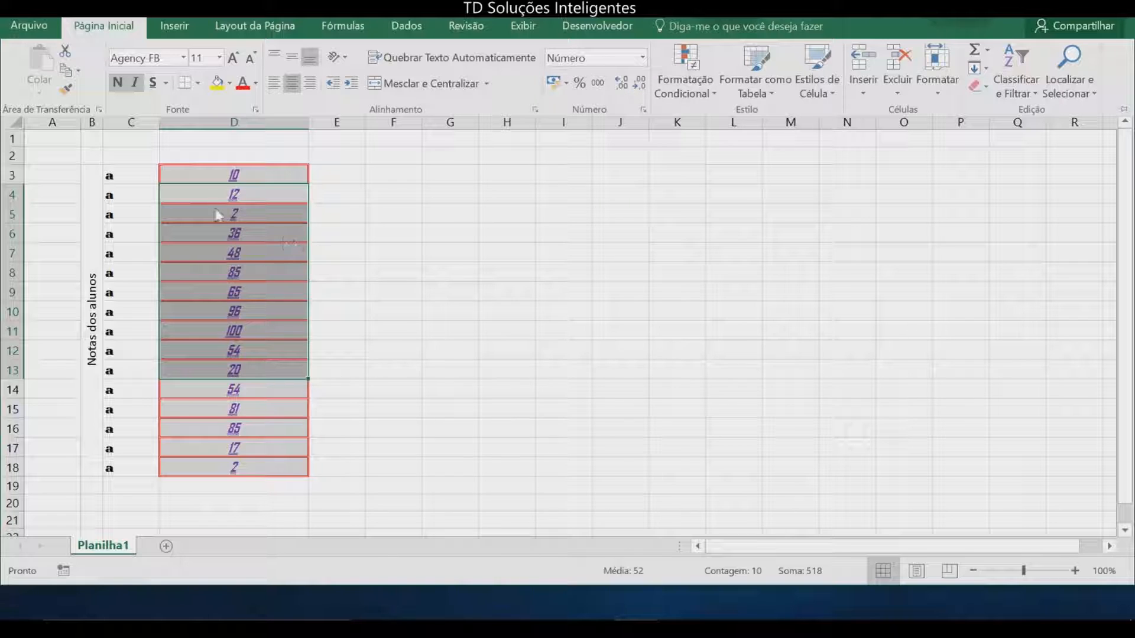
{"action": "left_click", "coordinate": [245, 175]}
{"action": "left_click_drag", "start_coordinate": [130, 175], "coordinate": [237, 273]}
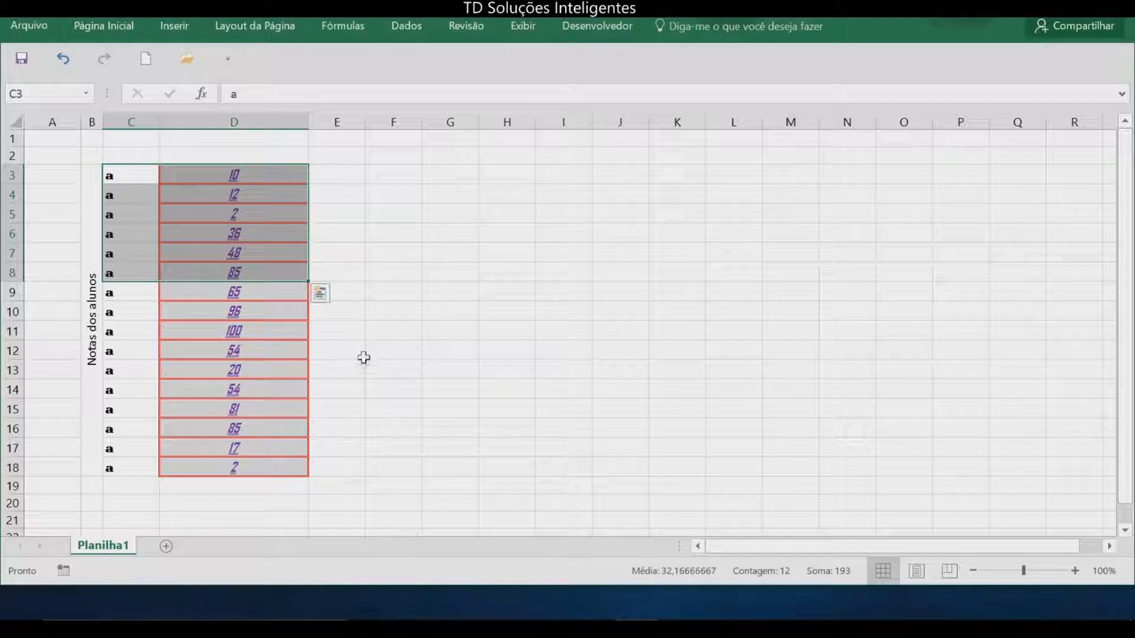
{"action": "left_click", "coordinate": [389, 254]}
{"action": "left_click", "coordinate": [391, 149]}
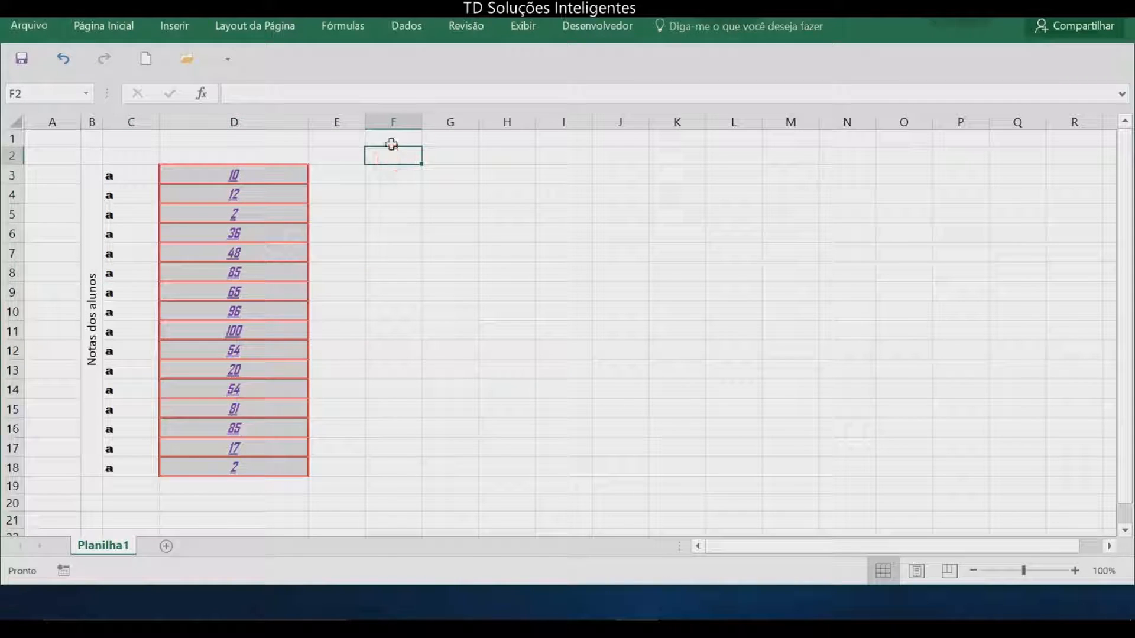
{"action": "left_click", "coordinate": [200, 145]}
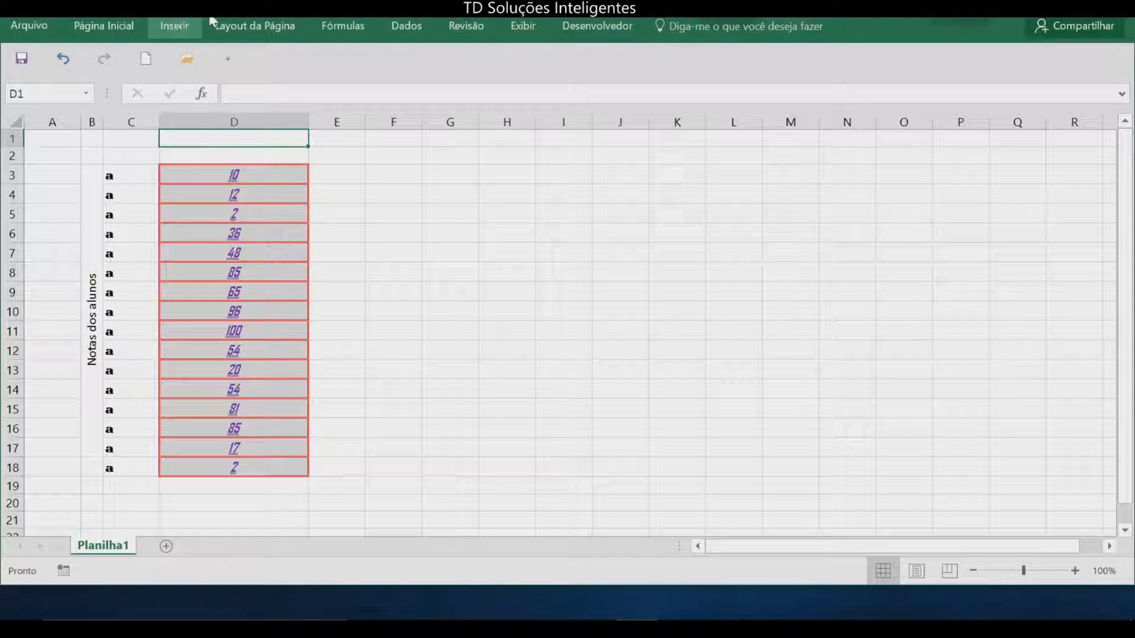
{"action": "left_click", "coordinate": [103, 29]}
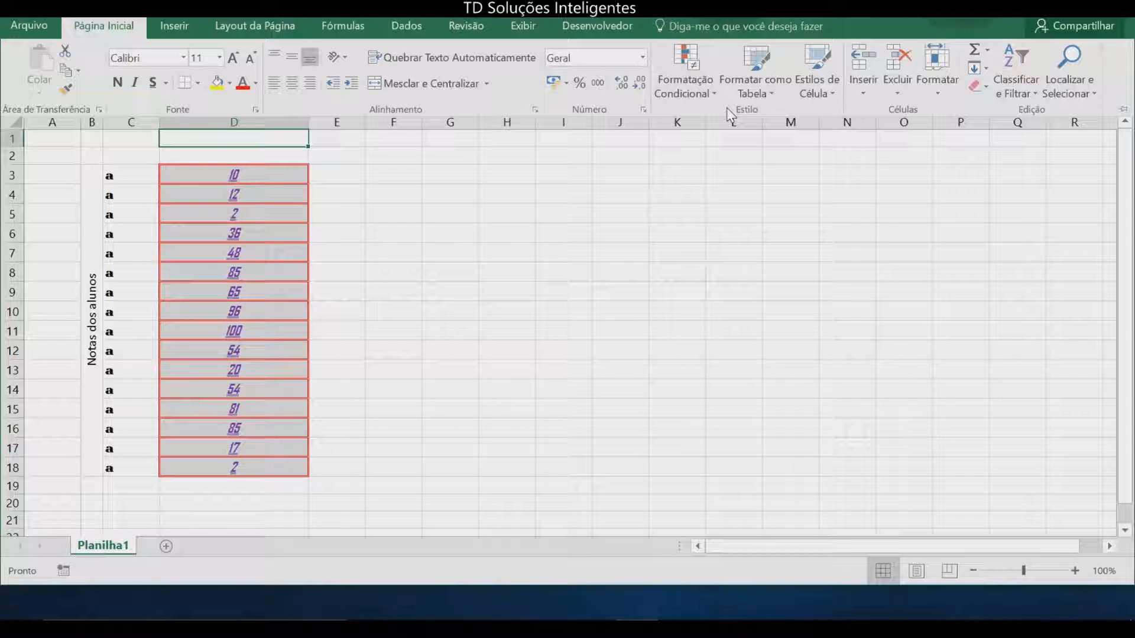
{"action": "left_click", "coordinate": [715, 97]}
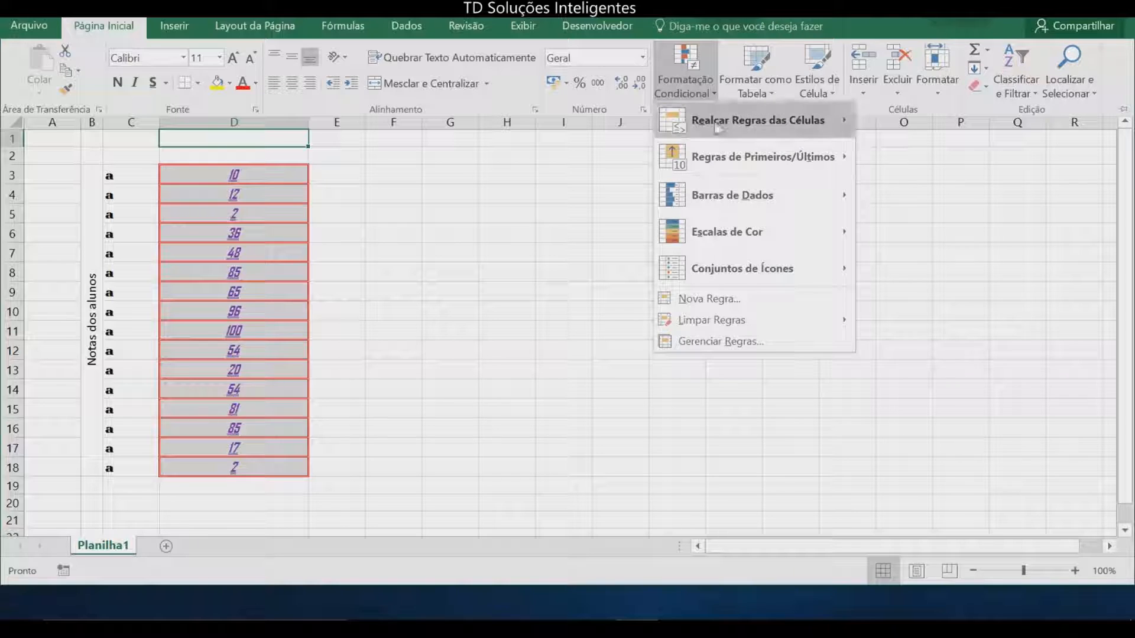
{"action": "mouse_move", "coordinate": [721, 128]}
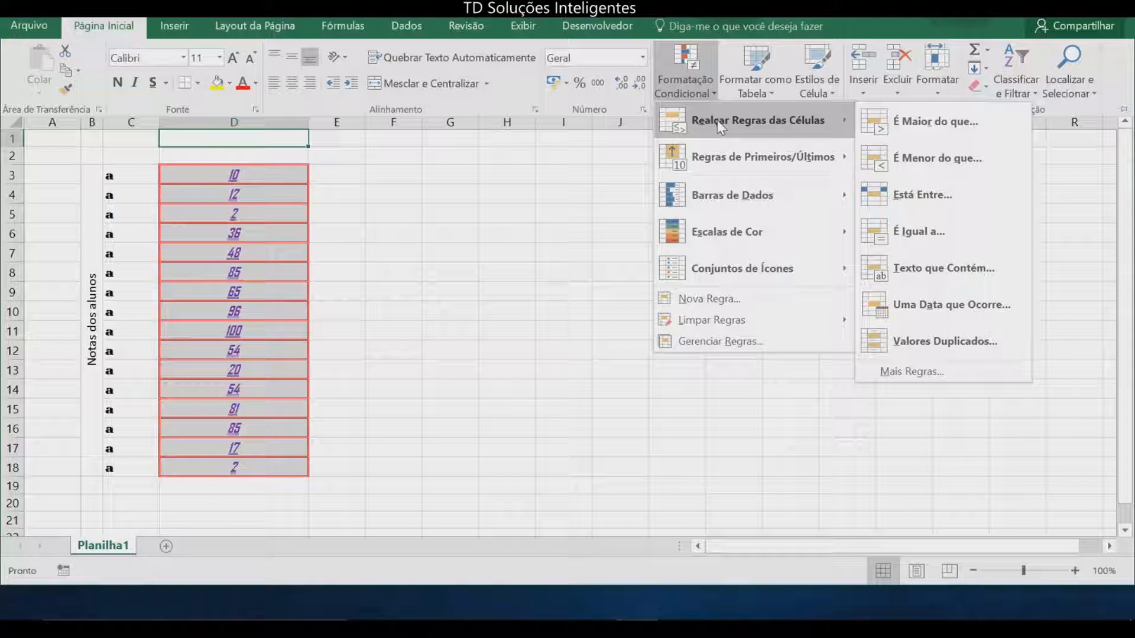
{"action": "left_click", "coordinate": [375, 268]}
Step: Highlight the grades in D3:D18 that are greater than 60 with green fill and dark green text
{"action": "left_click", "coordinate": [250, 178]}
{"action": "left_click", "coordinate": [261, 217]}
{"action": "left_click_drag", "start_coordinate": [253, 173], "coordinate": [250, 465]}
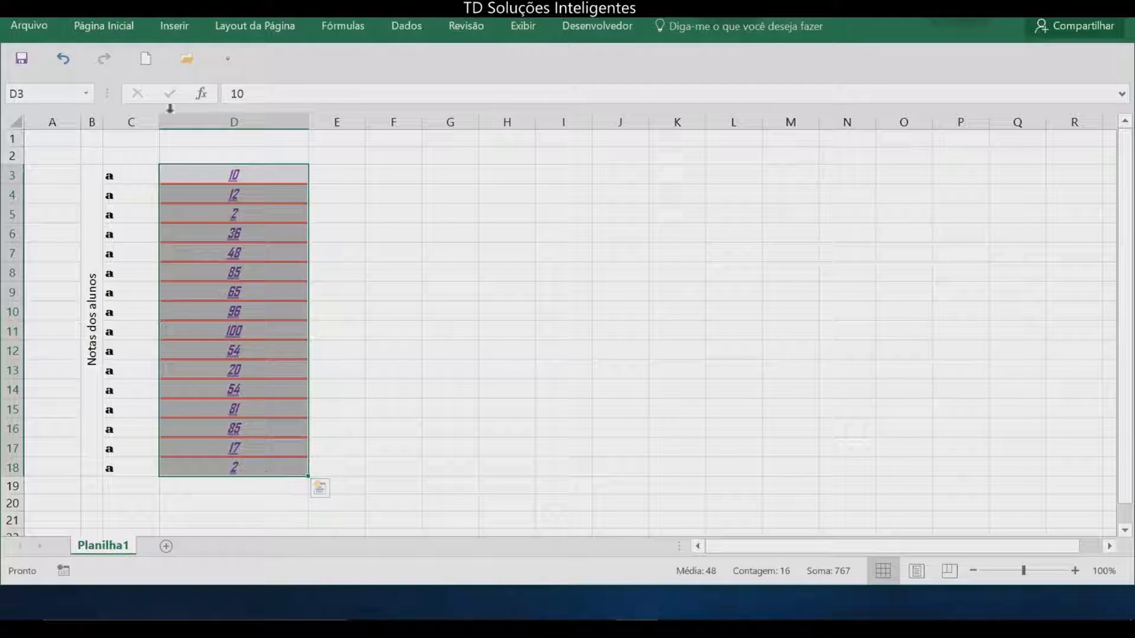
{"action": "left_click", "coordinate": [115, 26]}
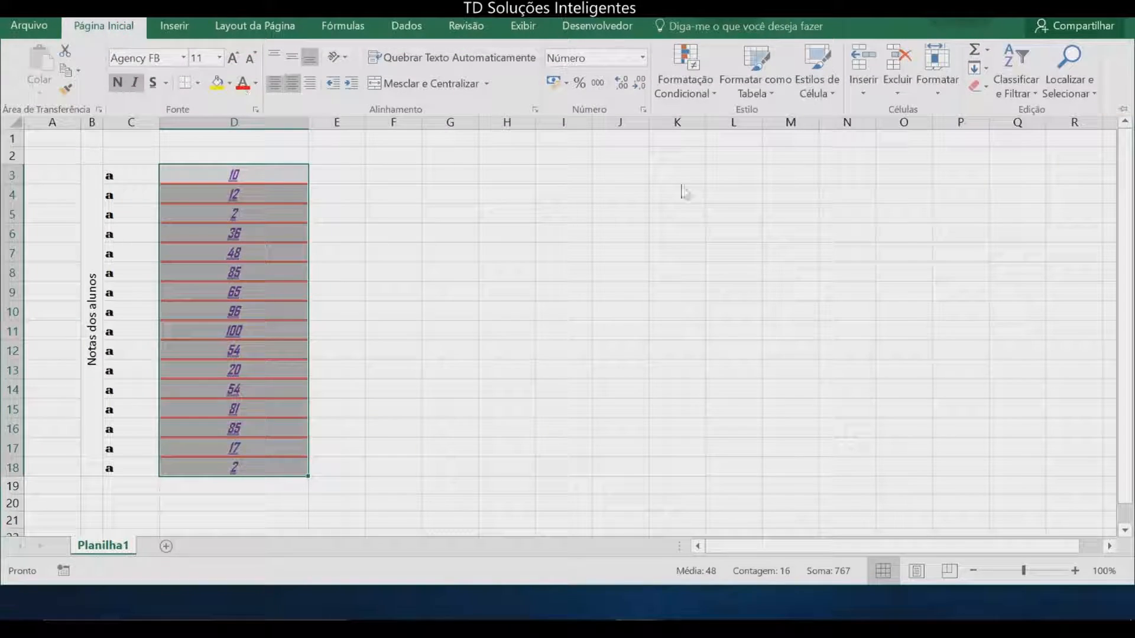
{"action": "left_click", "coordinate": [684, 88]}
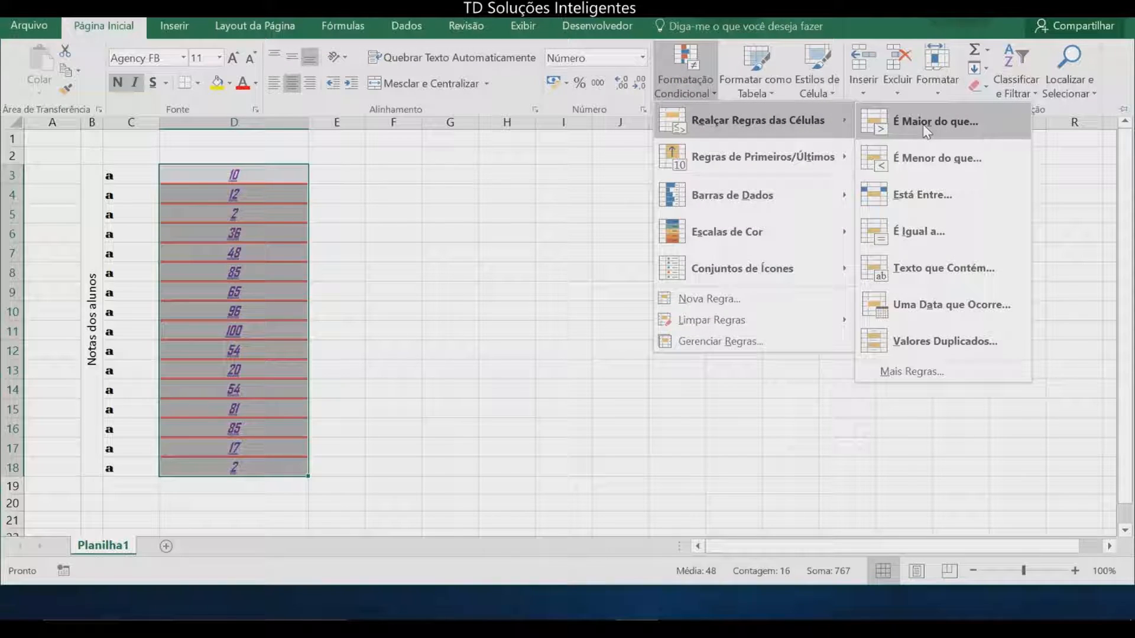
{"action": "left_click", "coordinate": [926, 127]}
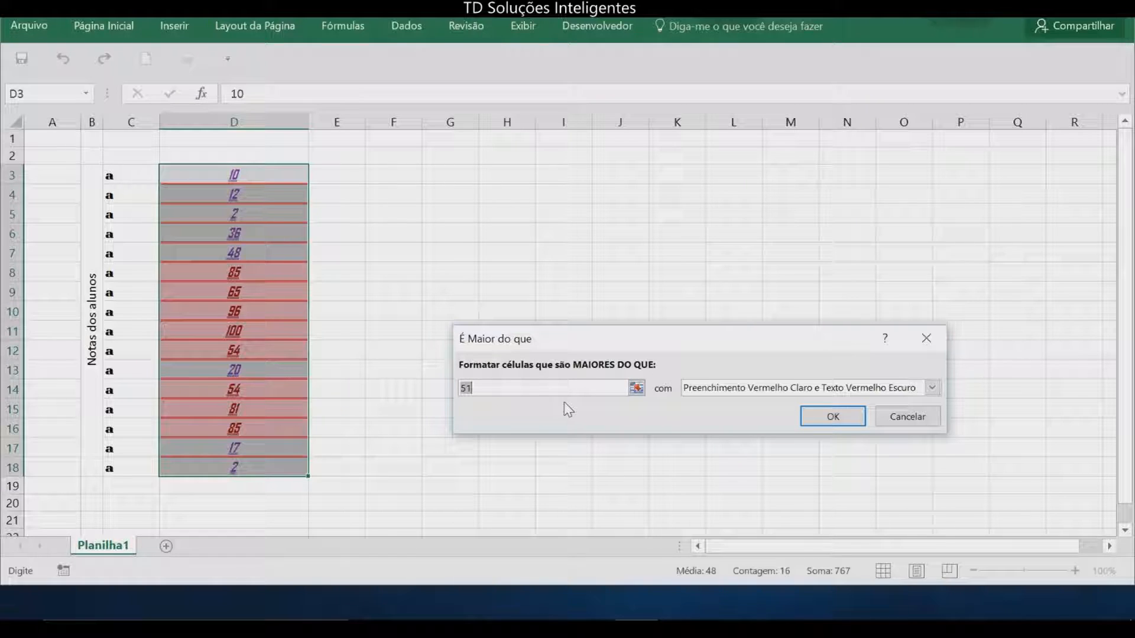
{"action": "type", "text": "60"}
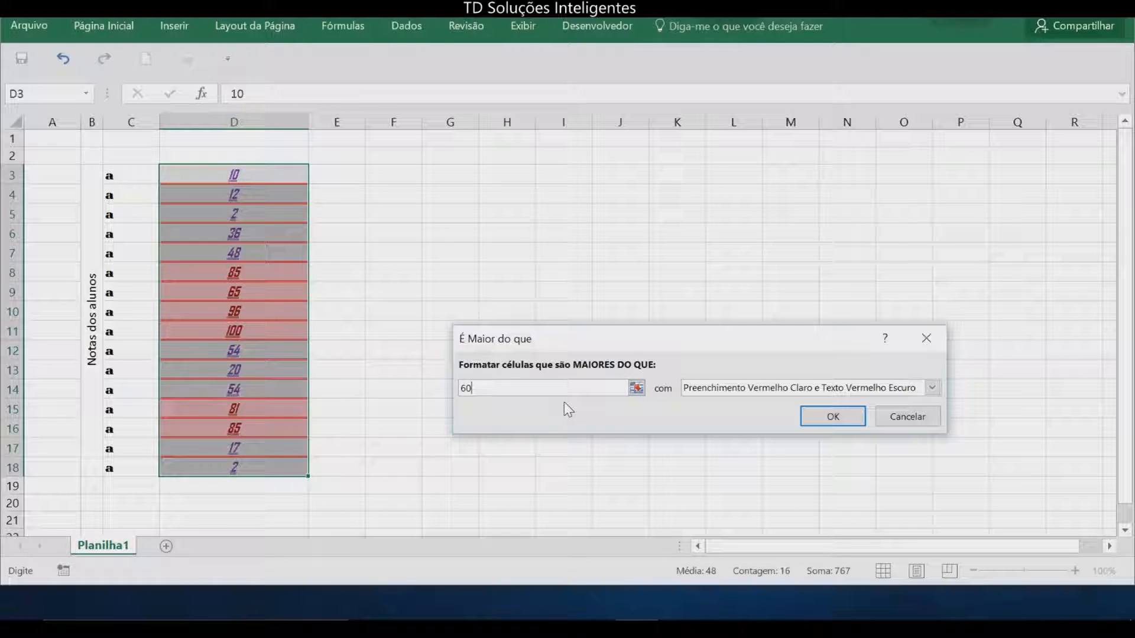
{"action": "left_click", "coordinate": [931, 388]}
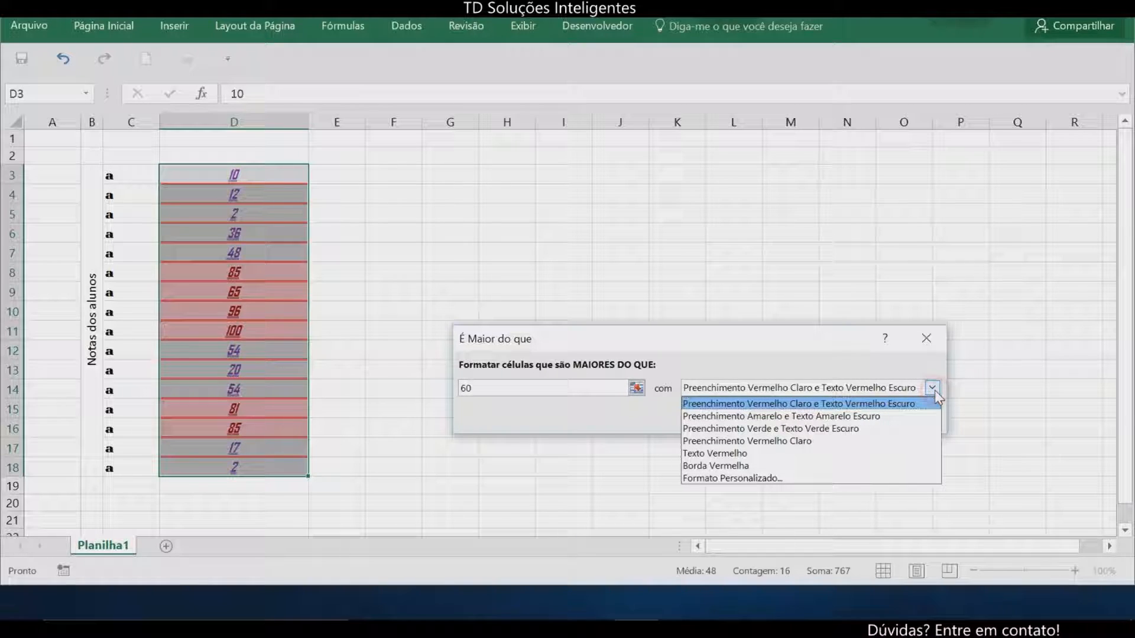
{"action": "left_click", "coordinate": [785, 428]}
{"action": "left_click", "coordinate": [833, 417]}
{"action": "left_click", "coordinate": [401, 352]}
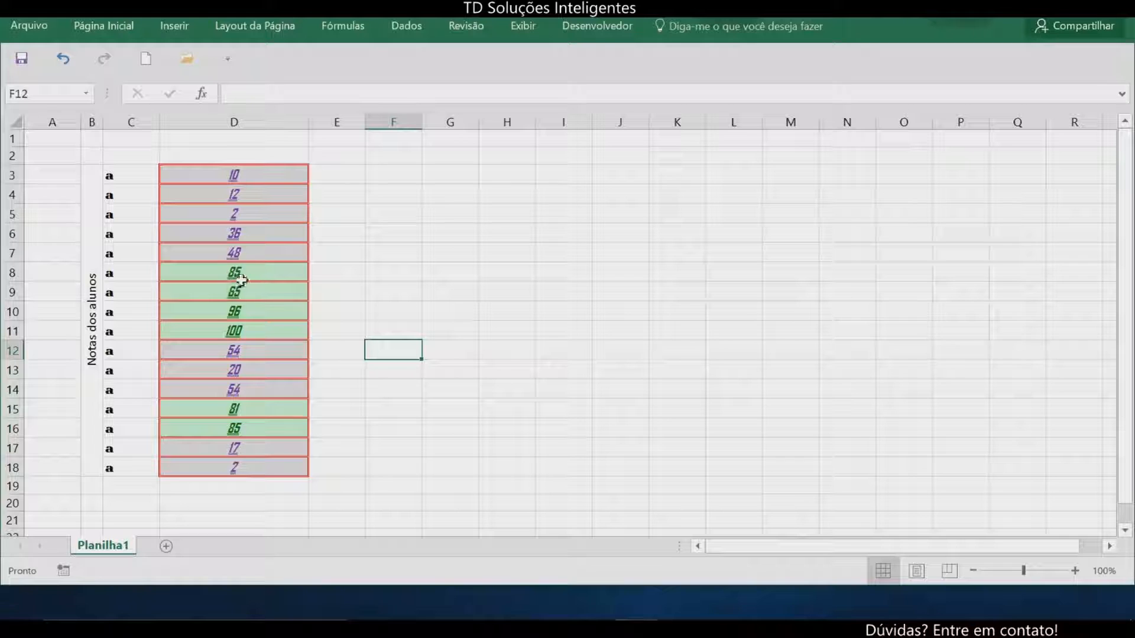
Step: Check the green-highlighted grades in D8:D11, D15 and D16
{"action": "left_click_drag", "start_coordinate": [251, 273], "coordinate": [256, 331]}
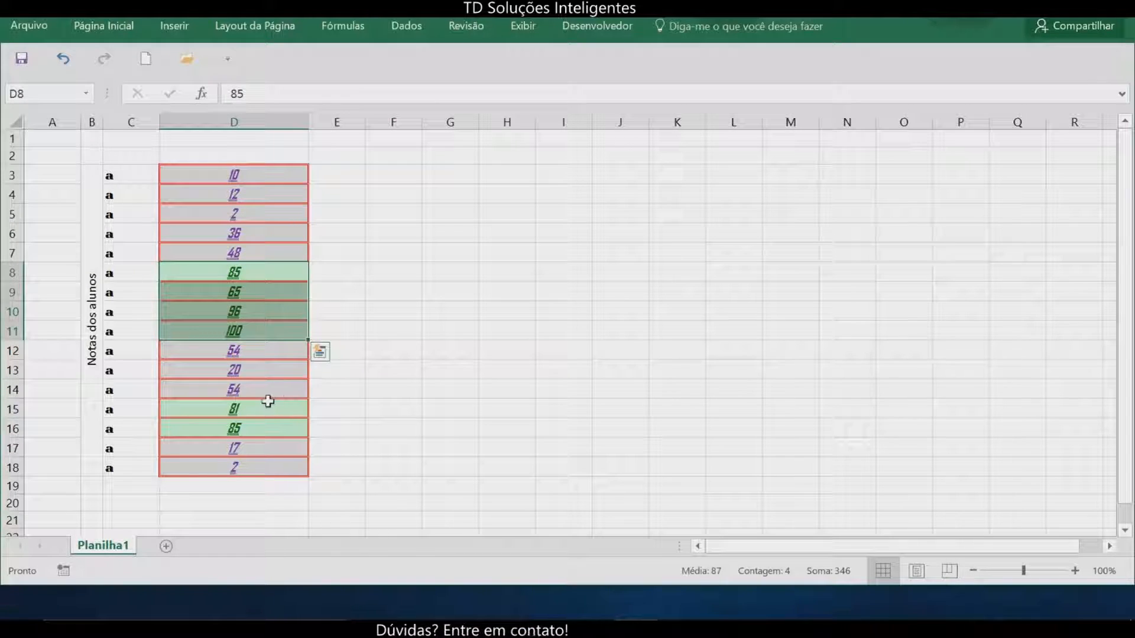
{"action": "left_click", "coordinate": [253, 408]}
{"action": "left_click", "coordinate": [263, 428]}
{"action": "left_click", "coordinate": [104, 25]}
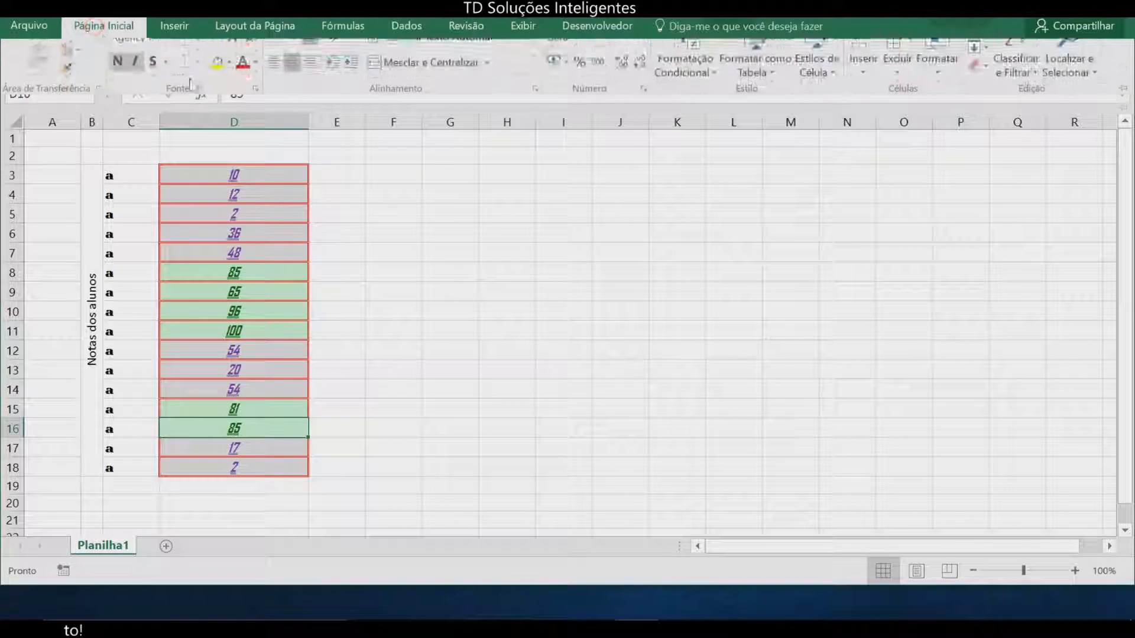
{"action": "left_click", "coordinate": [690, 90]}
{"action": "mouse_move", "coordinate": [774, 124]}
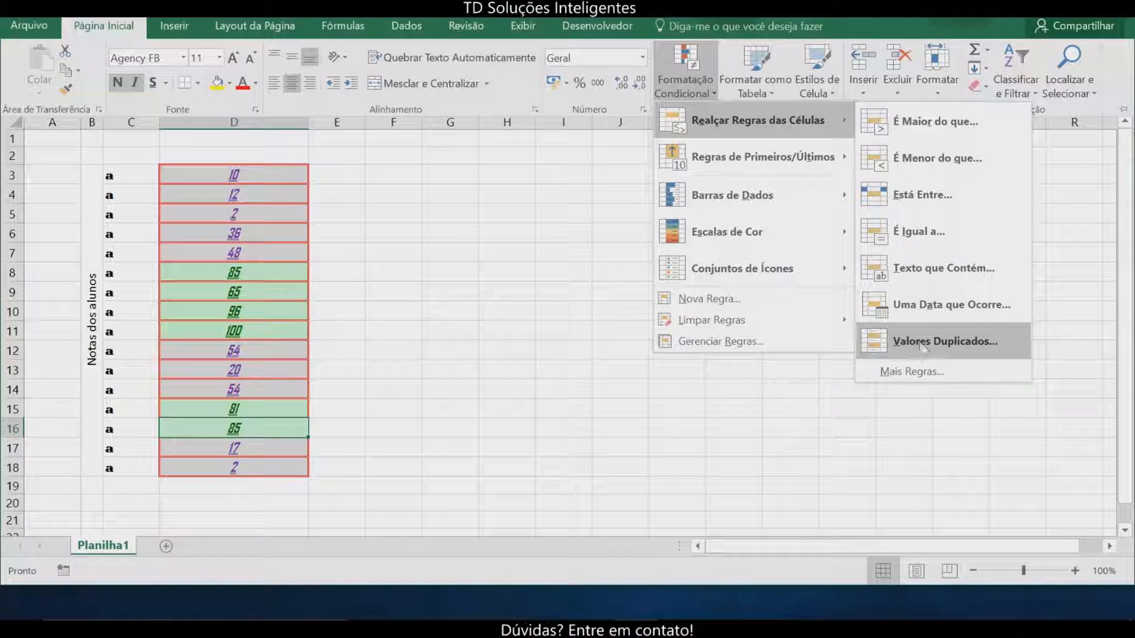
{"action": "left_click", "coordinate": [290, 307]}
Step: Highlight the duplicate values among the grades in D3:D18 with light red fill and dark red text
{"action": "left_click", "coordinate": [241, 180]}
{"action": "left_click_drag", "start_coordinate": [241, 180], "coordinate": [240, 445]}
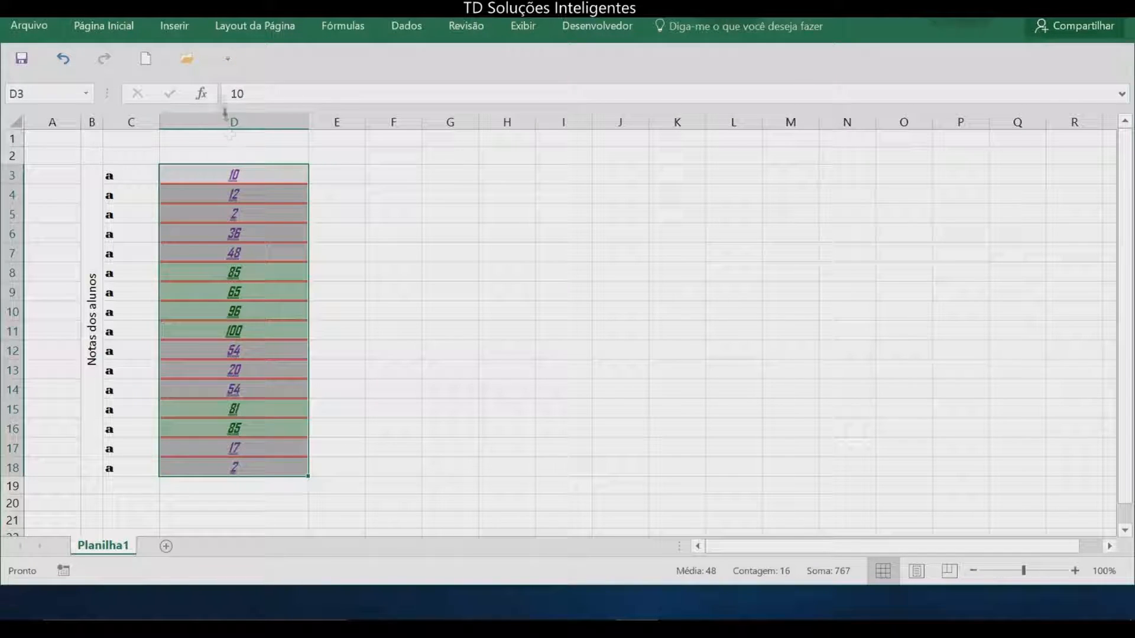
{"action": "left_click", "coordinate": [118, 23]}
{"action": "left_click", "coordinate": [704, 95]}
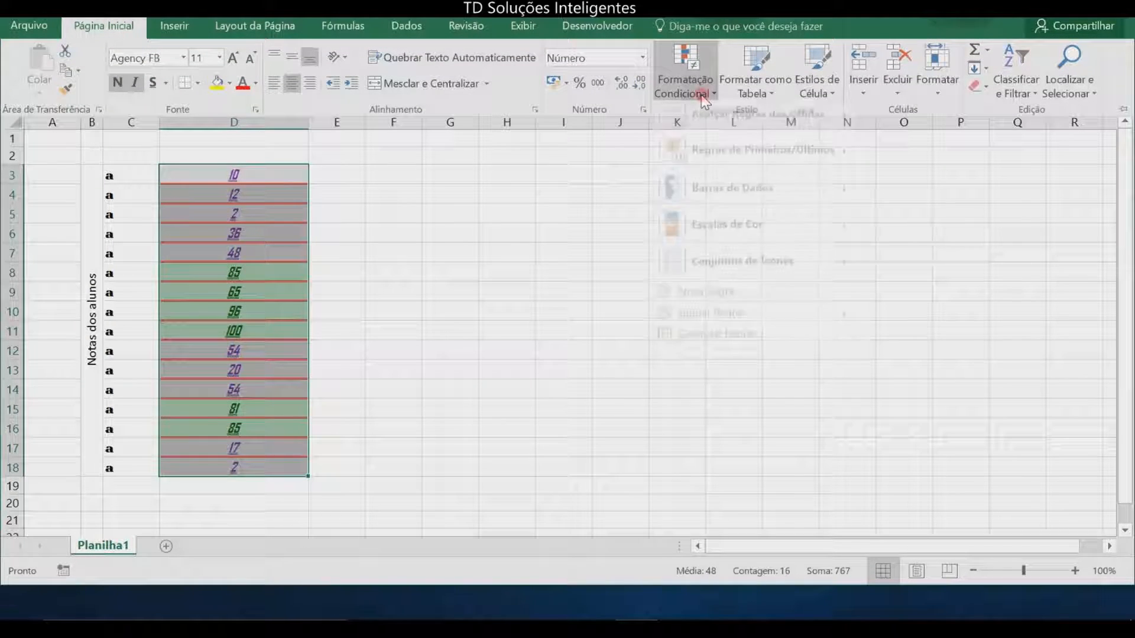
{"action": "mouse_move", "coordinate": [762, 118]}
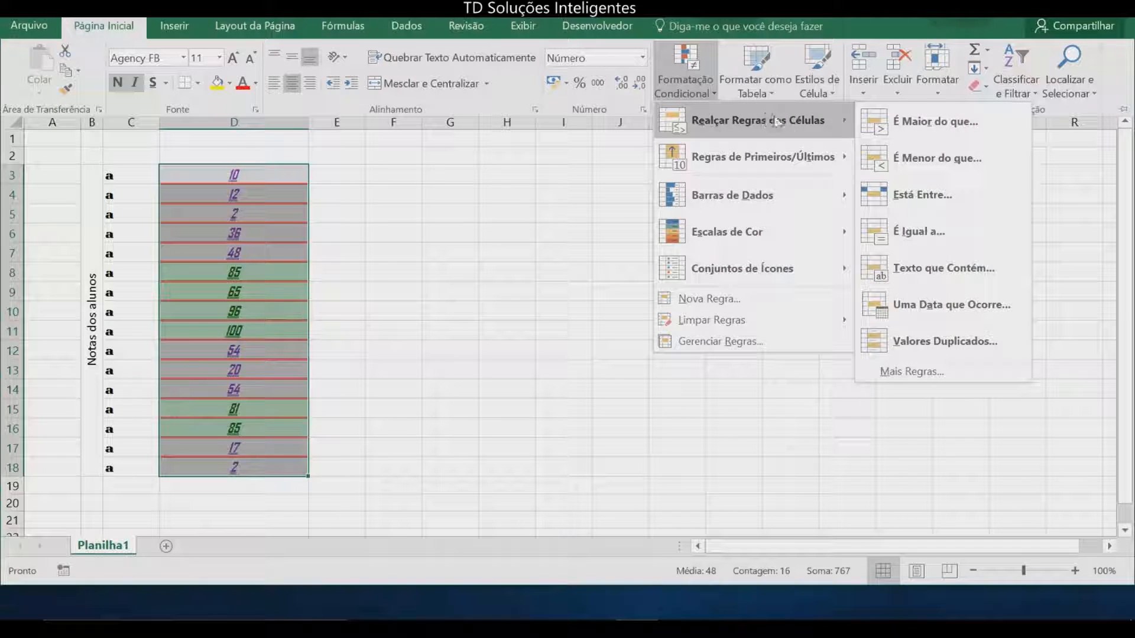
{"action": "left_click", "coordinate": [917, 341]}
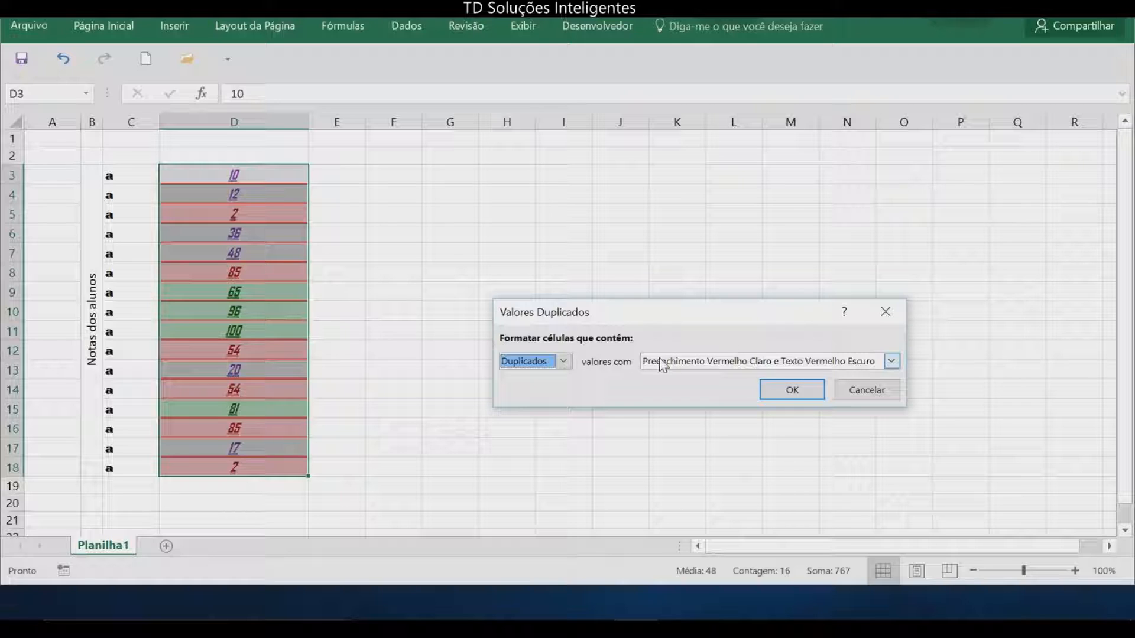
{"action": "left_click", "coordinate": [891, 361]}
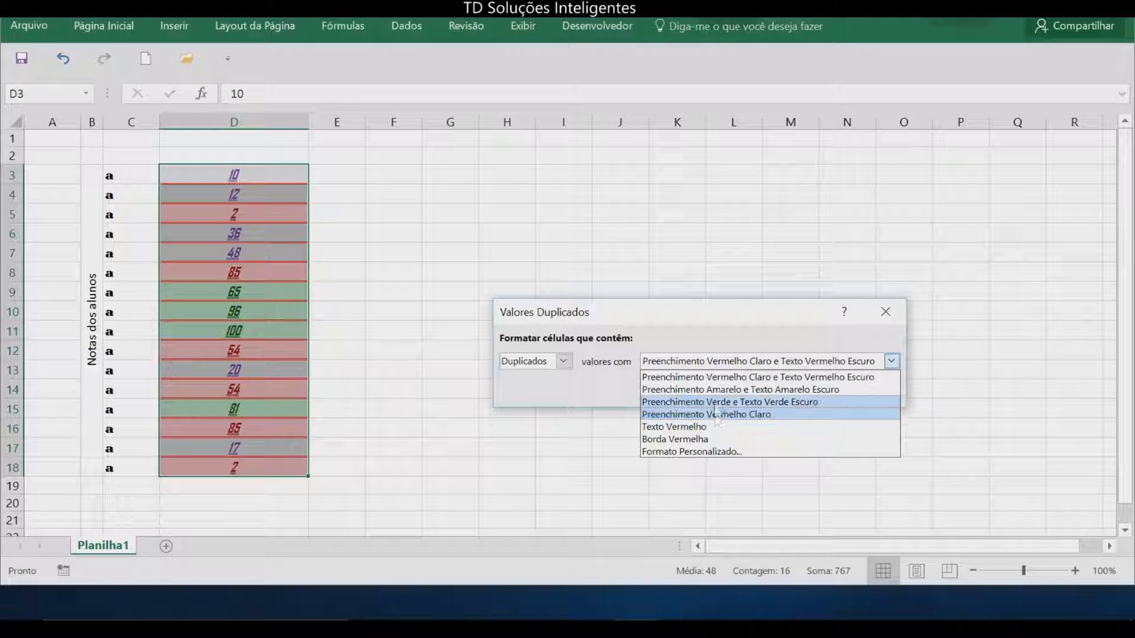
{"action": "left_click", "coordinate": [735, 378]}
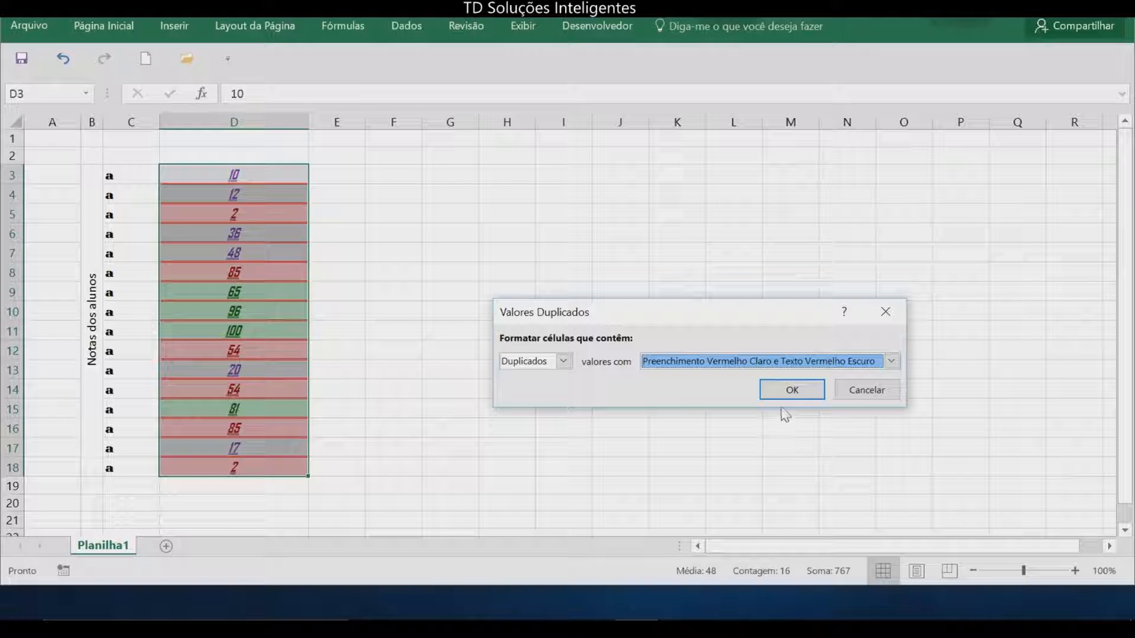
{"action": "left_click", "coordinate": [790, 391]}
{"action": "left_click", "coordinate": [473, 449]}
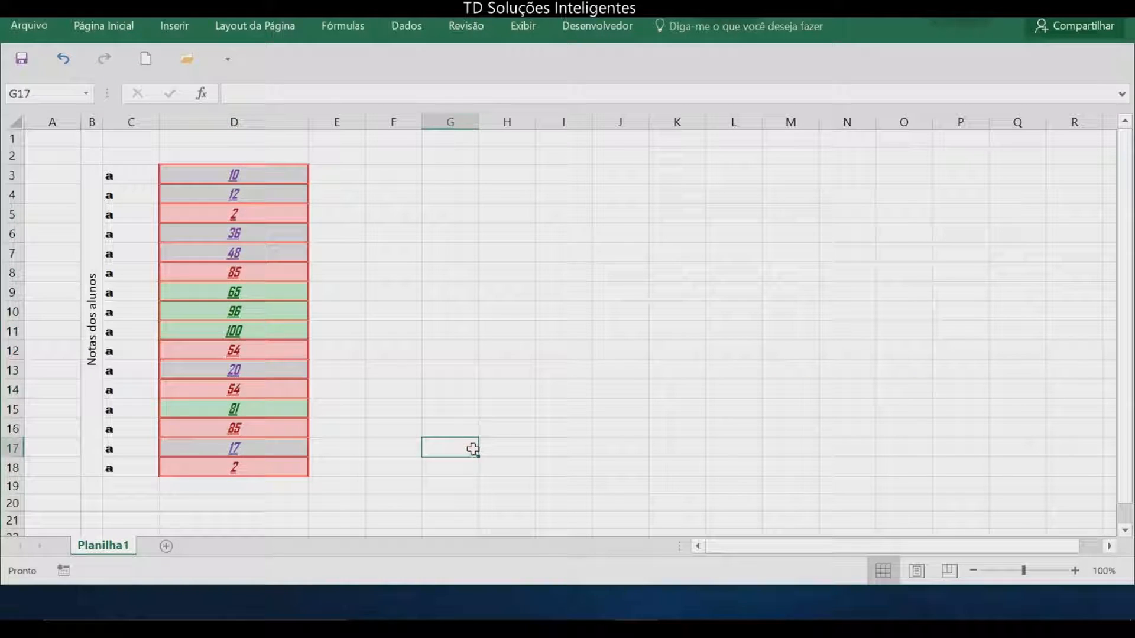
Step: Compare the highlighted duplicate grades in pairs: D5 with D18, D16 with D8, and D12 with D14
{"action": "left_click", "coordinate": [246, 219]}
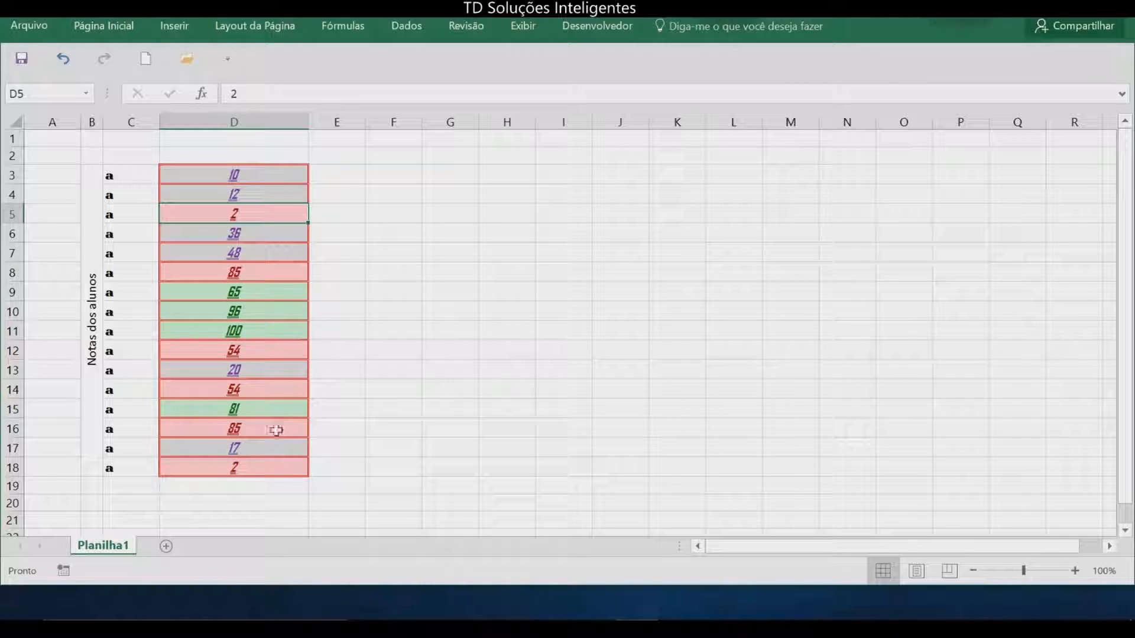
{"action": "left_click", "coordinate": [258, 467], "text": "ctrl"}
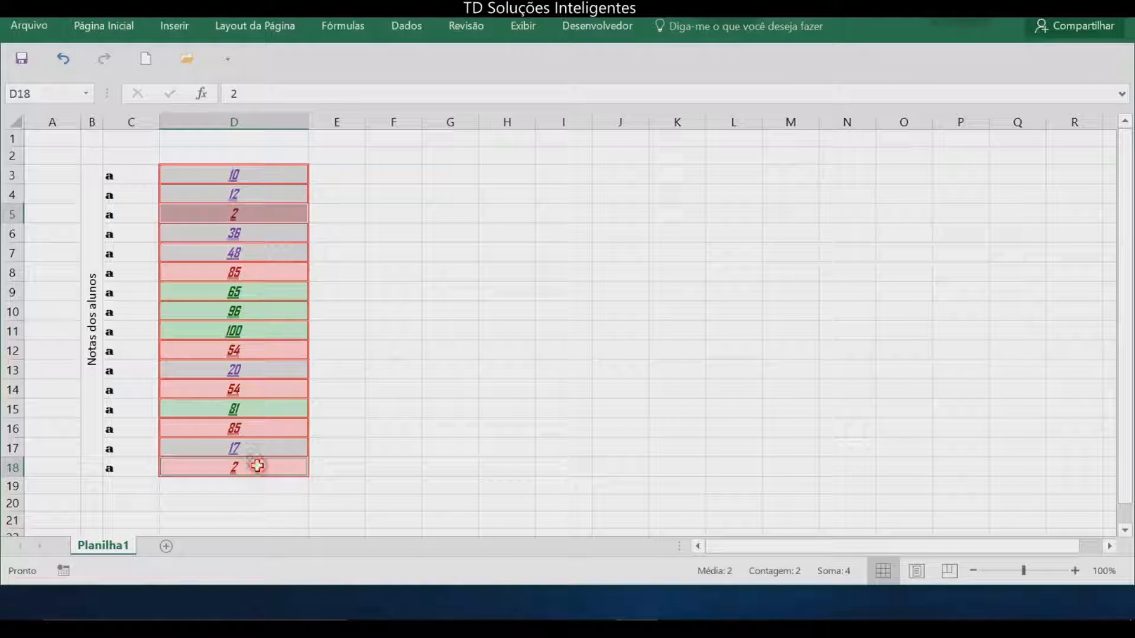
{"action": "left_click", "coordinate": [245, 430]}
{"action": "left_click", "coordinate": [242, 272], "text": "ctrl"}
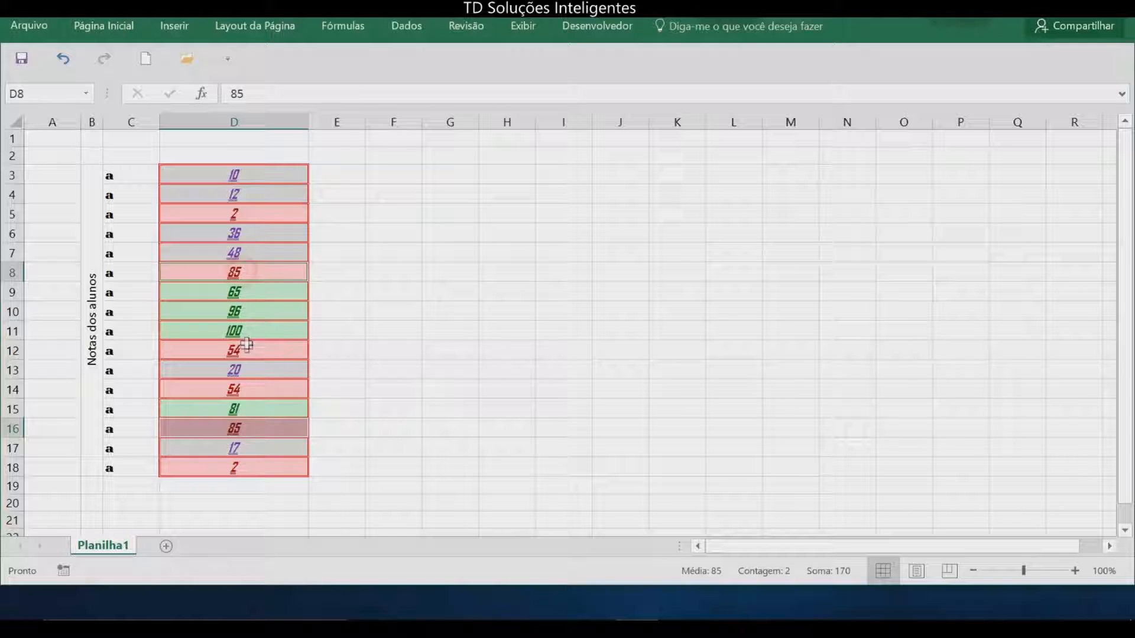
{"action": "left_click", "coordinate": [243, 350]}
{"action": "left_click", "coordinate": [242, 390], "text": "ctrl"}
{"action": "left_click", "coordinate": [247, 251]}
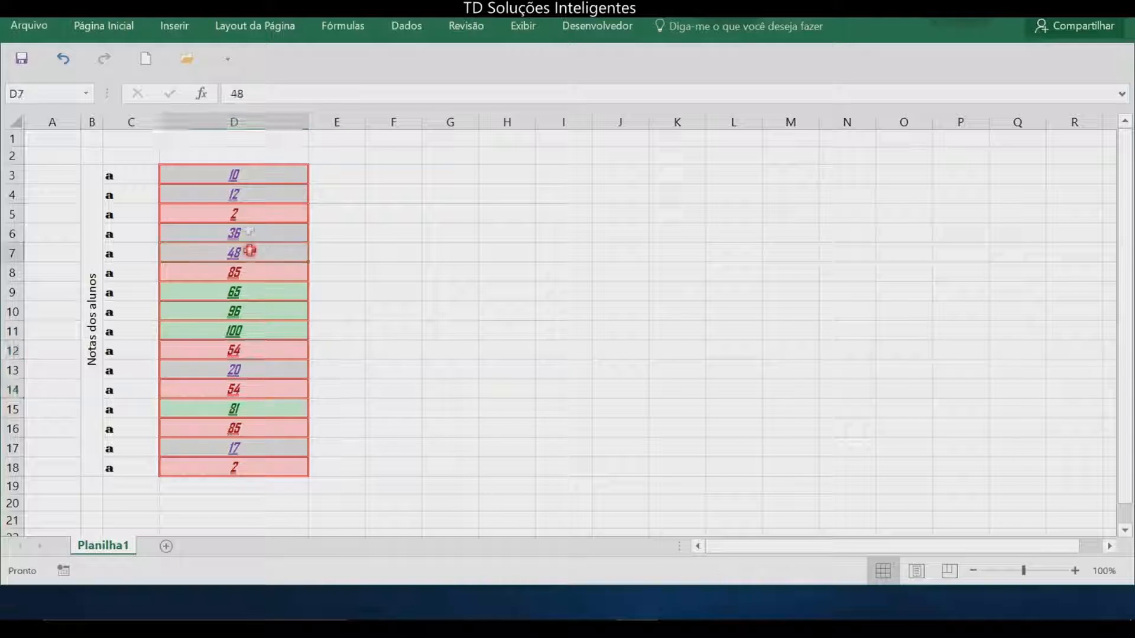
Step: Start a new conditional formatting rule for the grades in D3:D18
{"action": "left_click_drag", "start_coordinate": [245, 173], "coordinate": [253, 464]}
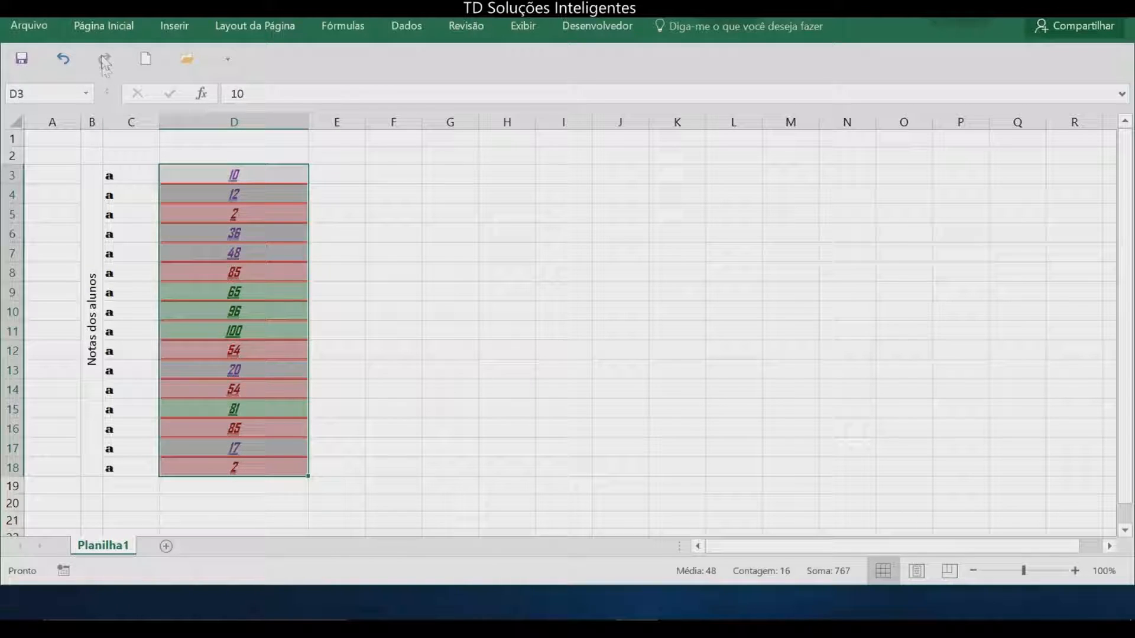
{"action": "left_click", "coordinate": [101, 27]}
{"action": "left_click", "coordinate": [686, 74]}
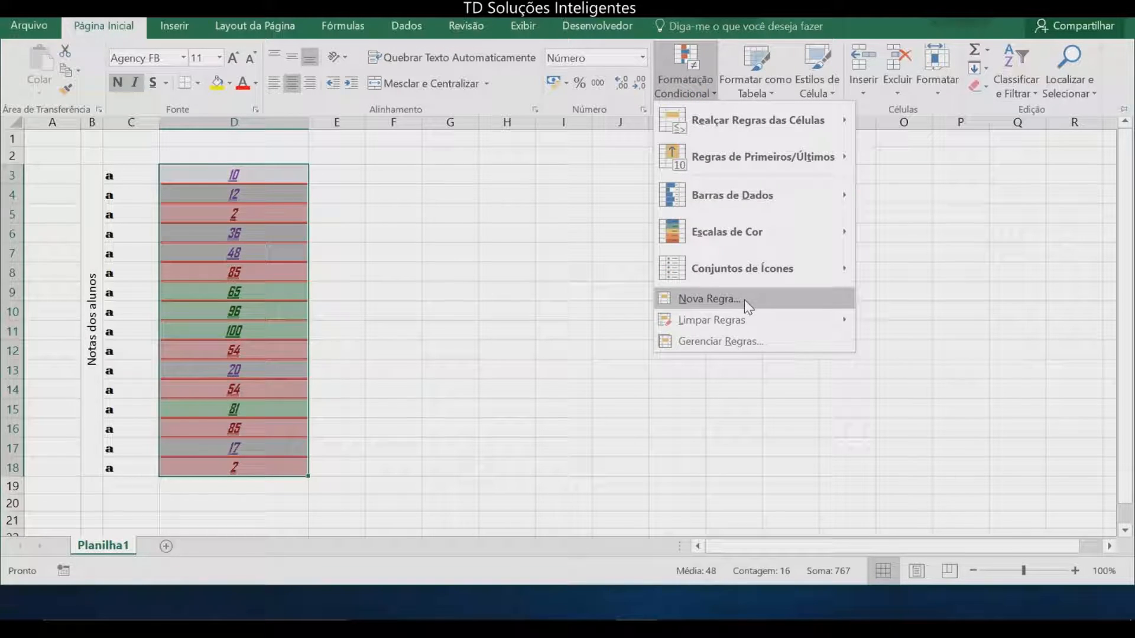
{"action": "mouse_move", "coordinate": [739, 274]}
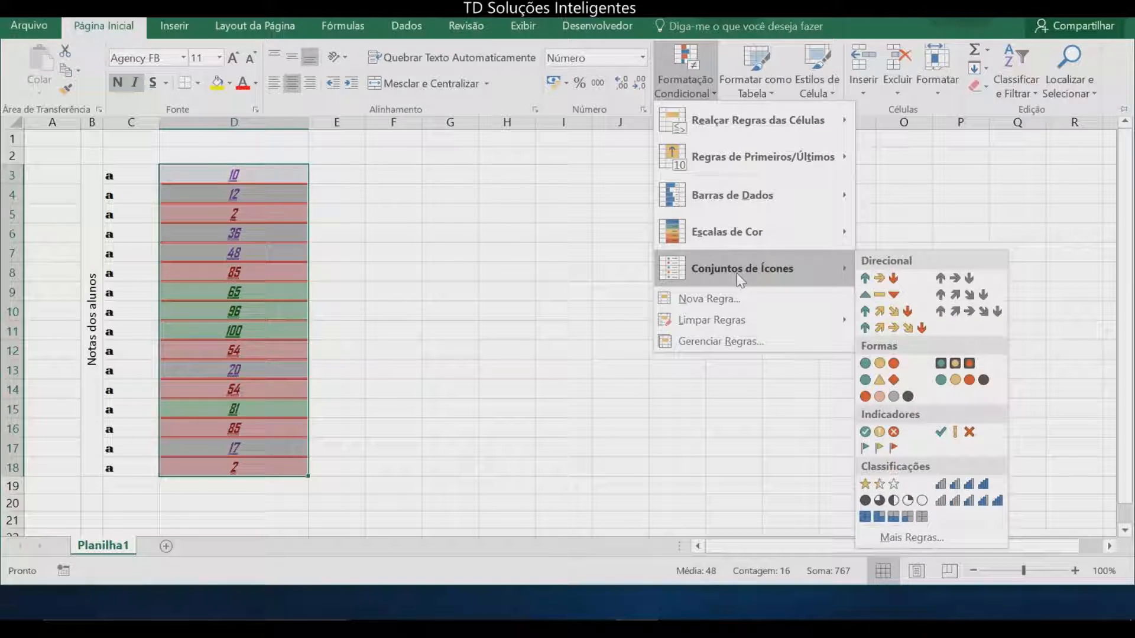
{"action": "mouse_move", "coordinate": [742, 232]}
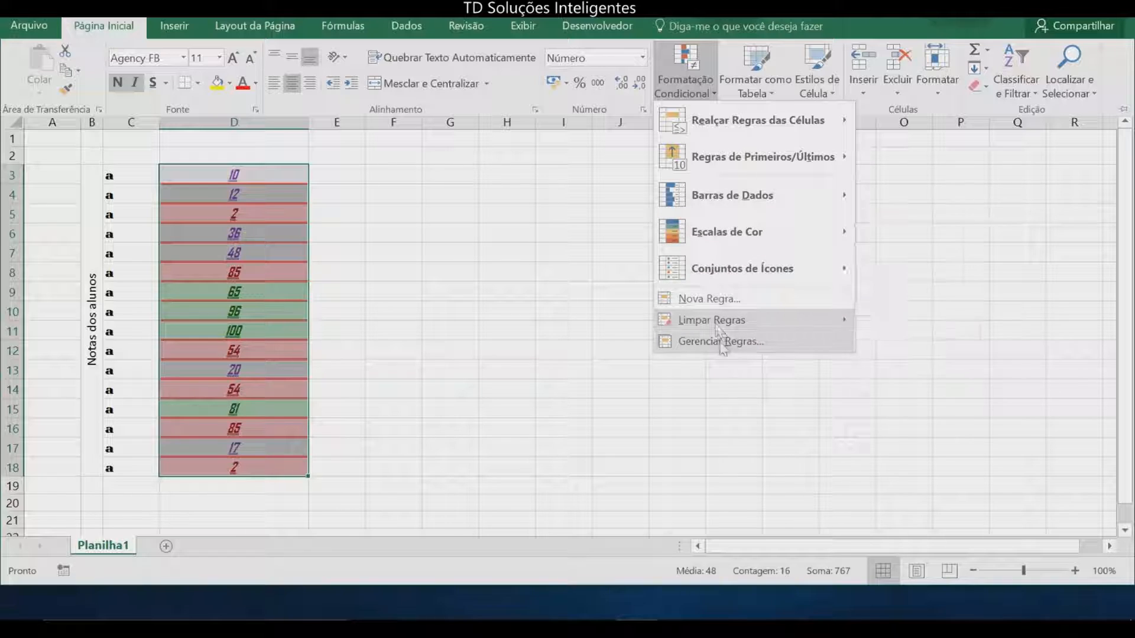
{"action": "left_click", "coordinate": [729, 301]}
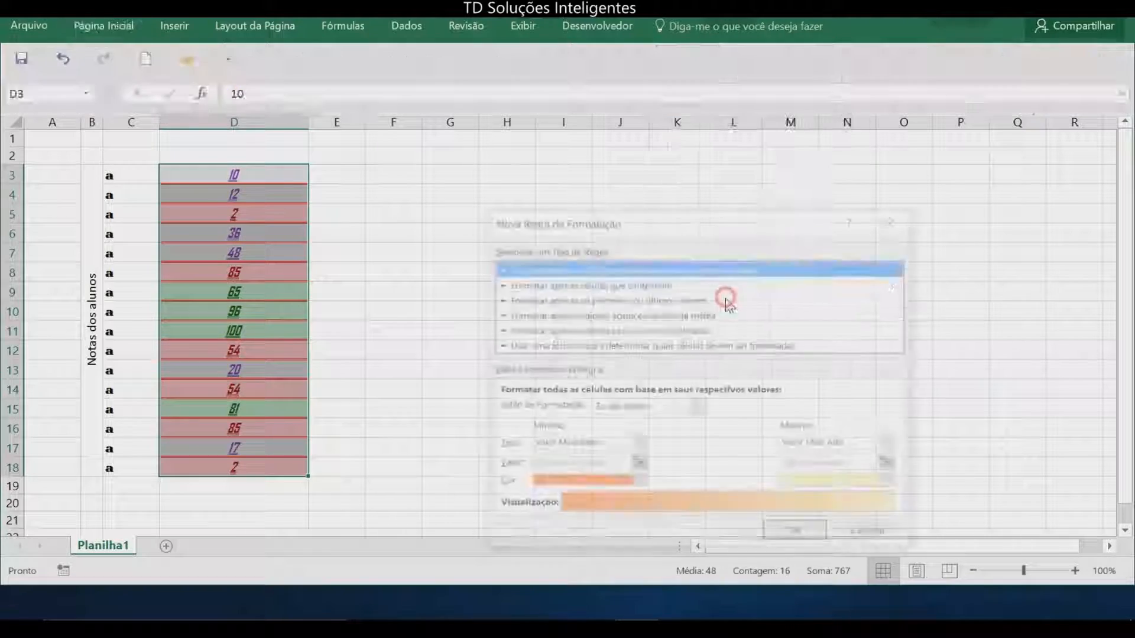
{"action": "left_click_drag", "start_coordinate": [668, 223], "coordinate": [667, 120]}
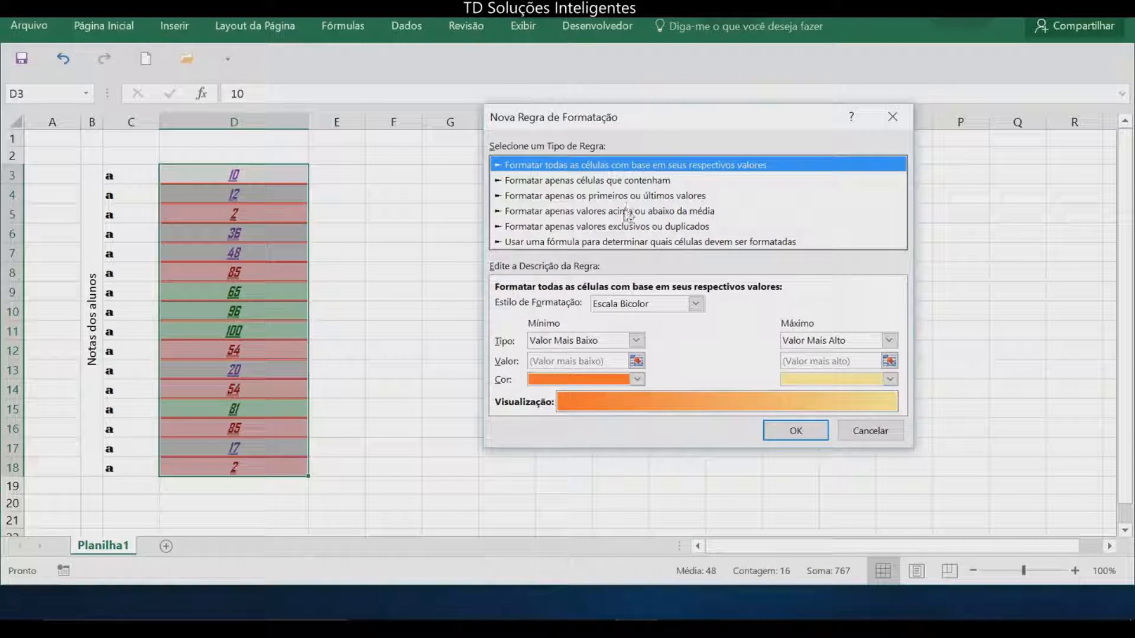
Step: Review the settings of each available rule type, from cells that contain a value to rules that use a formula
{"action": "left_click", "coordinate": [626, 181]}
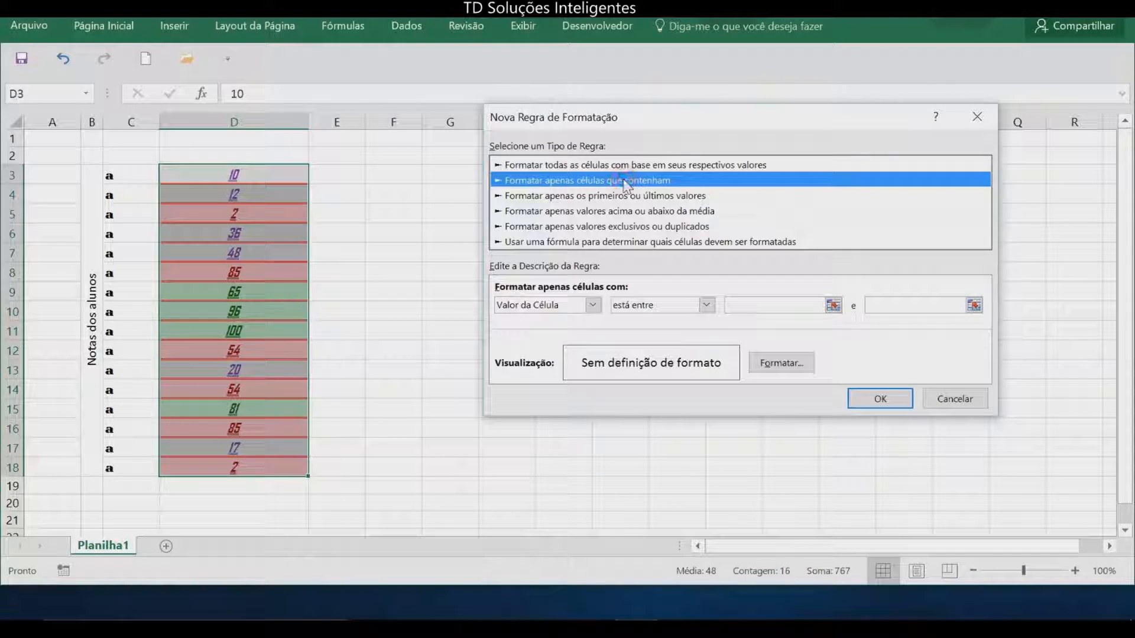
{"action": "left_click", "coordinate": [629, 196]}
{"action": "left_click", "coordinate": [627, 211]}
{"action": "left_click", "coordinate": [625, 226]}
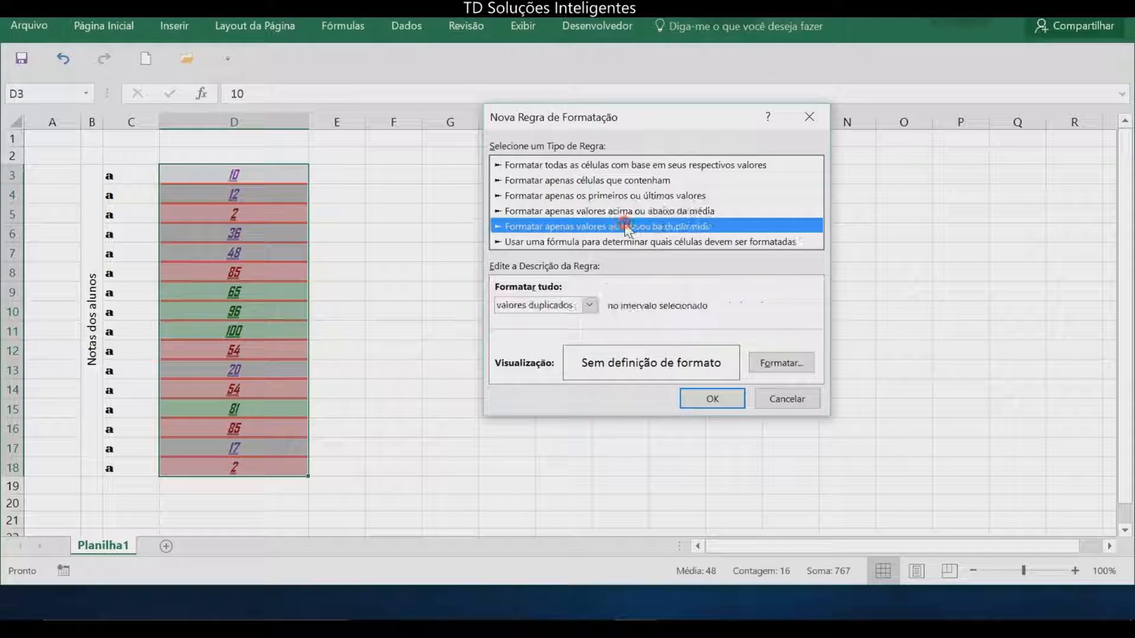
{"action": "left_click", "coordinate": [610, 211]}
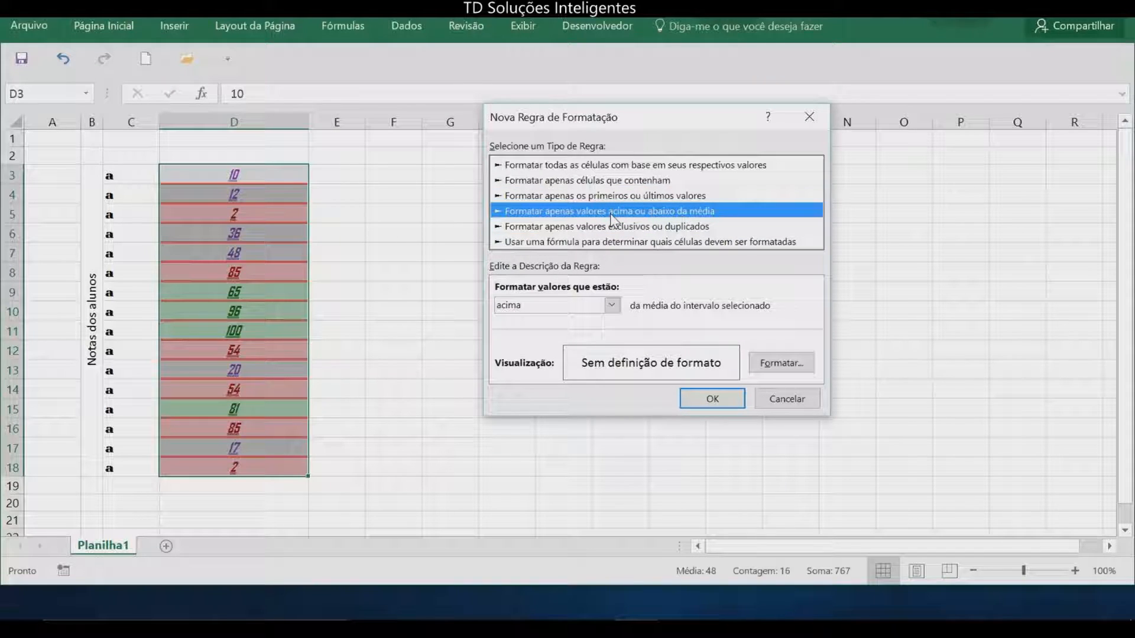
{"action": "left_click", "coordinate": [602, 227]}
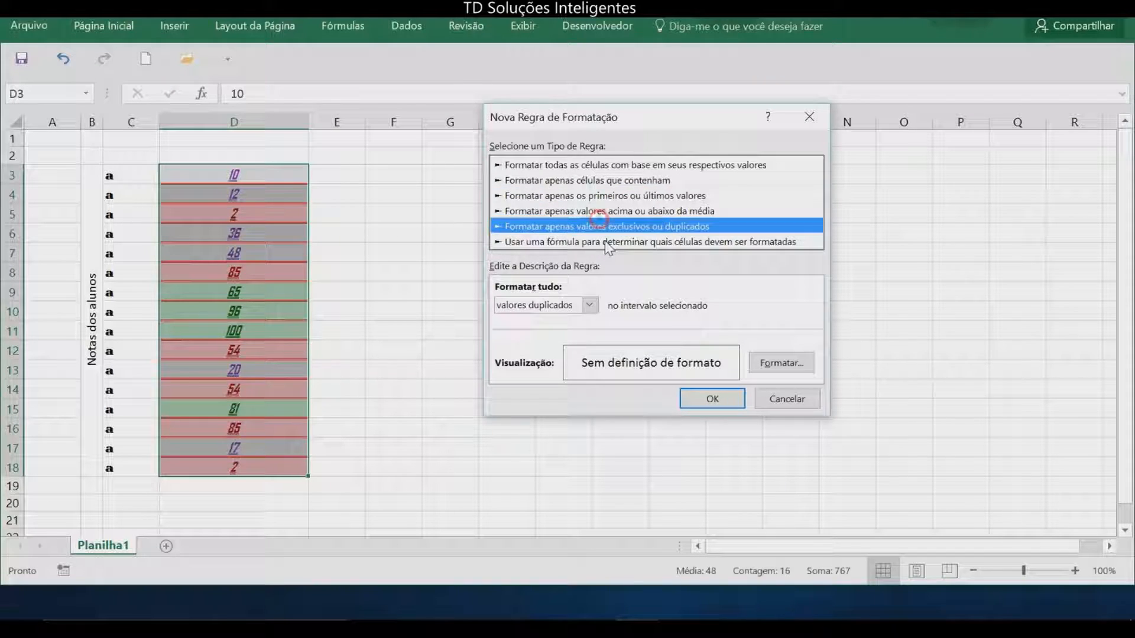
{"action": "left_click", "coordinate": [604, 241]}
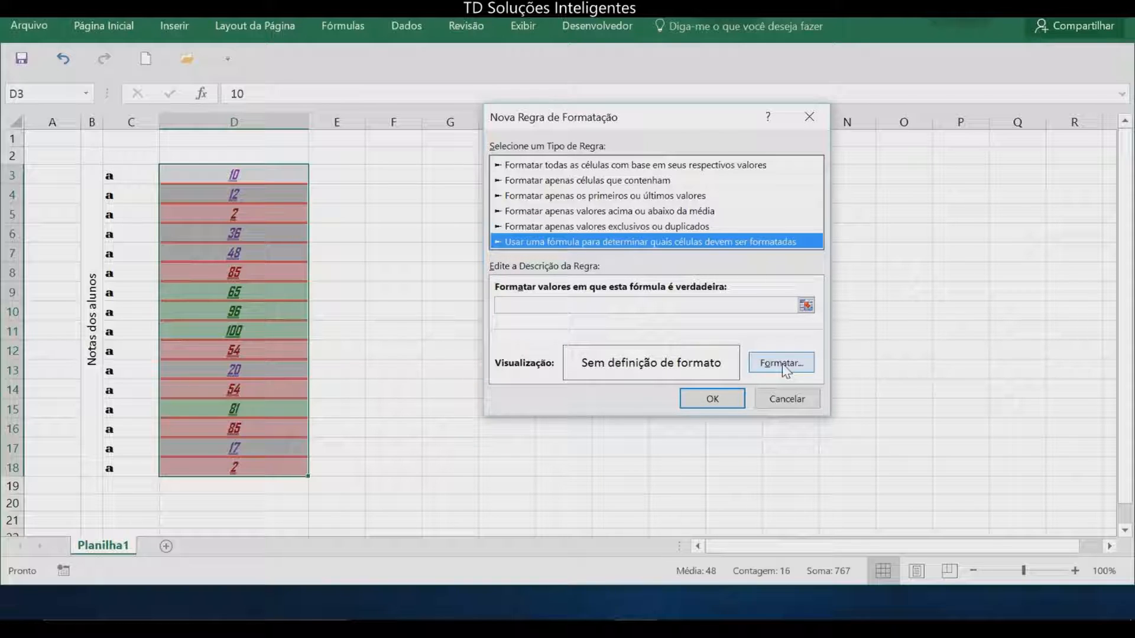
Step: Choose the rule type for unique or duplicate values and check which values it can format, keeping duplicate values
{"action": "left_click", "coordinate": [591, 227]}
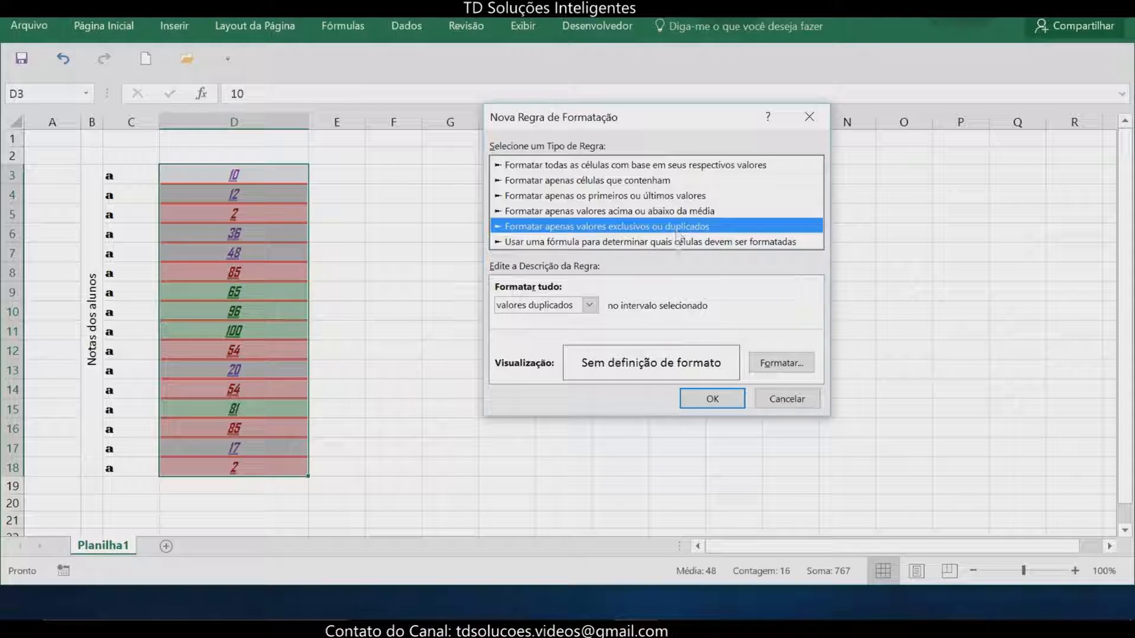
{"action": "left_click", "coordinate": [589, 305]}
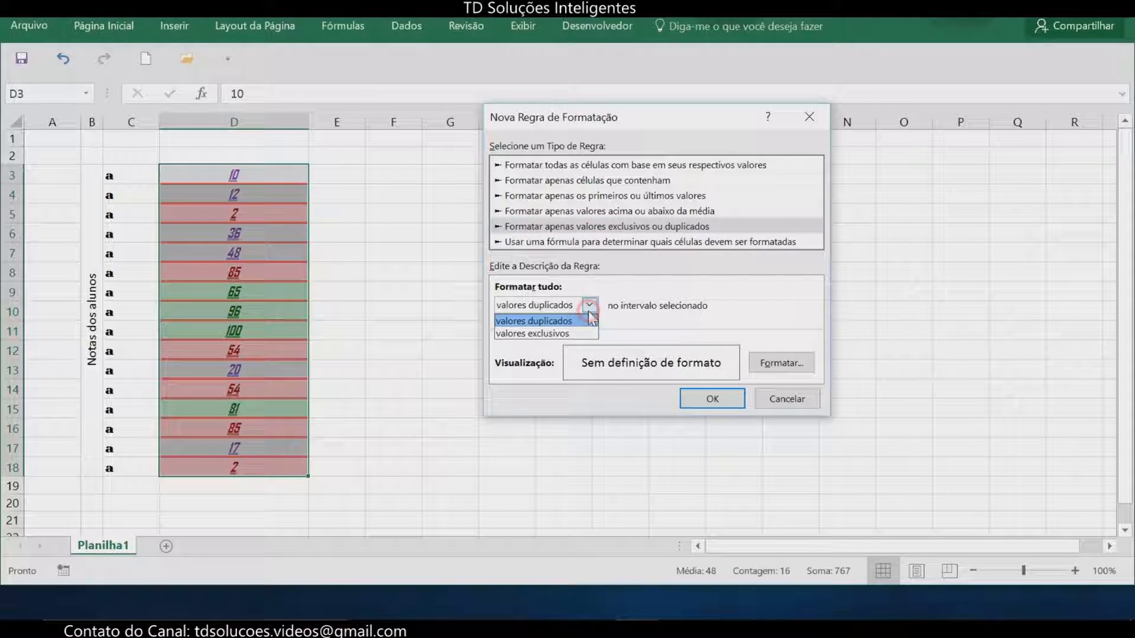
{"action": "left_click", "coordinate": [566, 334]}
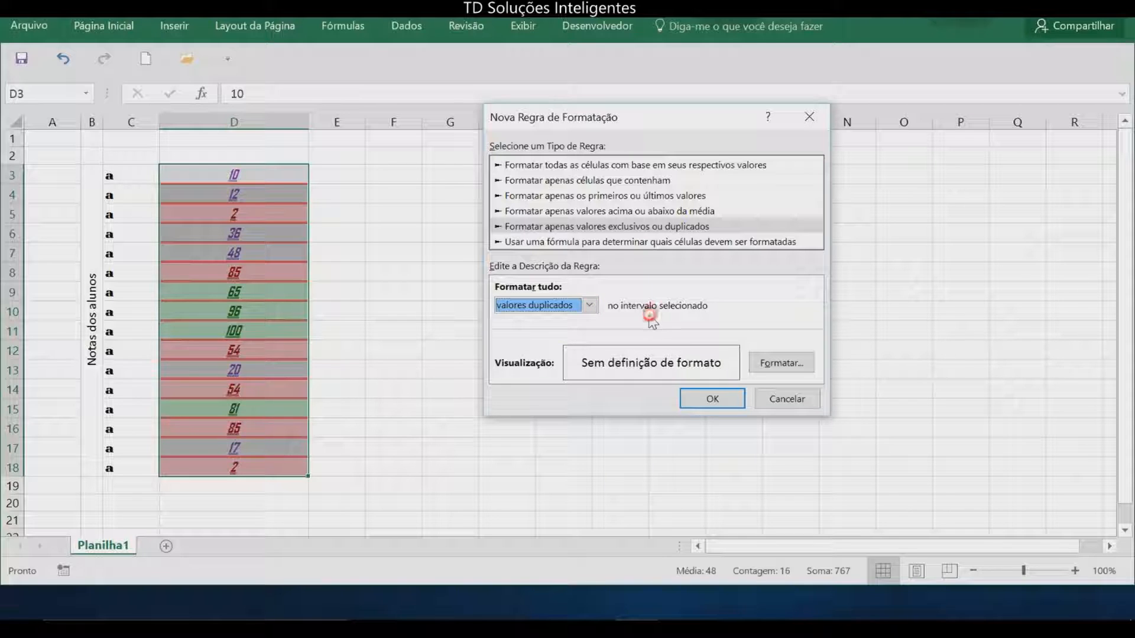
Step: Discard the new rule and review the preset conditional formats for top and bottom values and data bars
{"action": "left_click", "coordinate": [779, 400]}
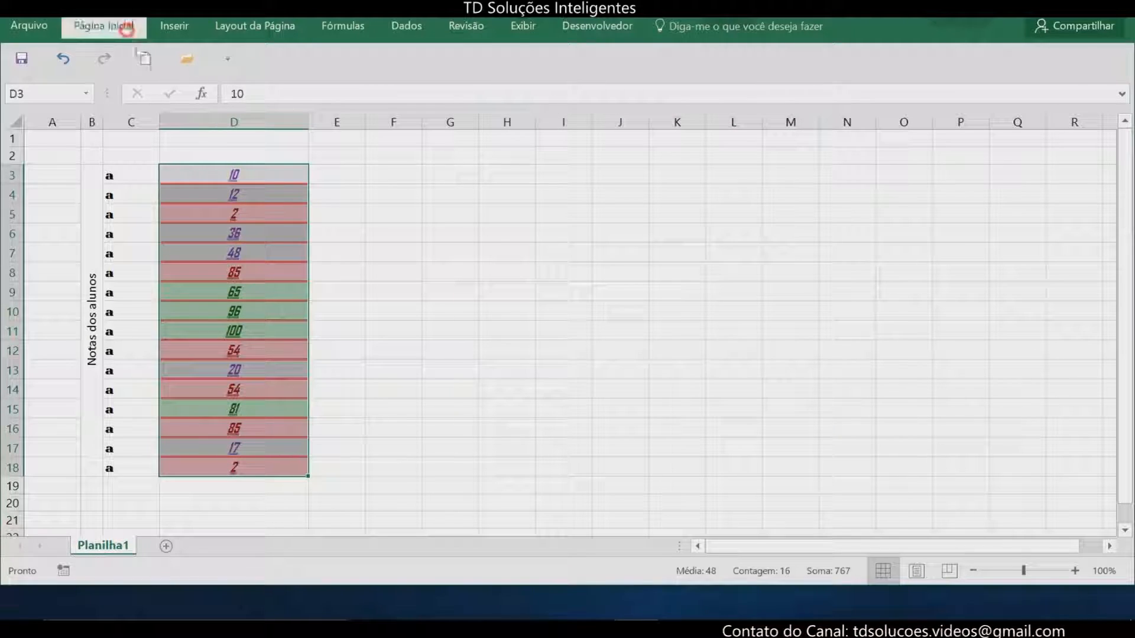
{"action": "left_click", "coordinate": [104, 26]}
{"action": "left_click", "coordinate": [685, 71]}
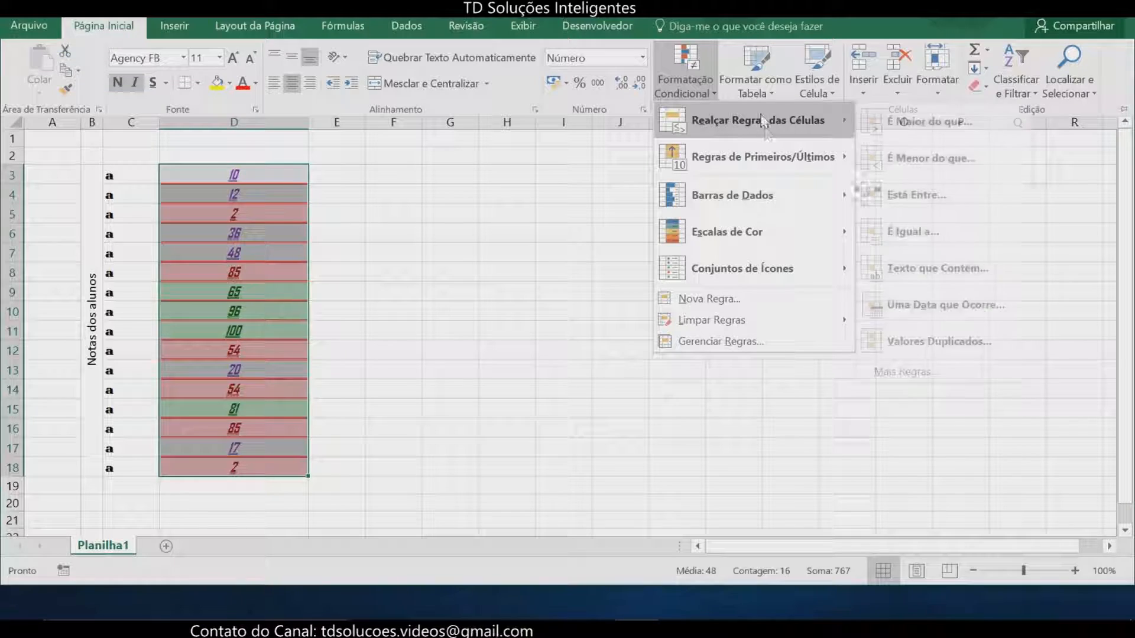
{"action": "mouse_move", "coordinate": [767, 157]}
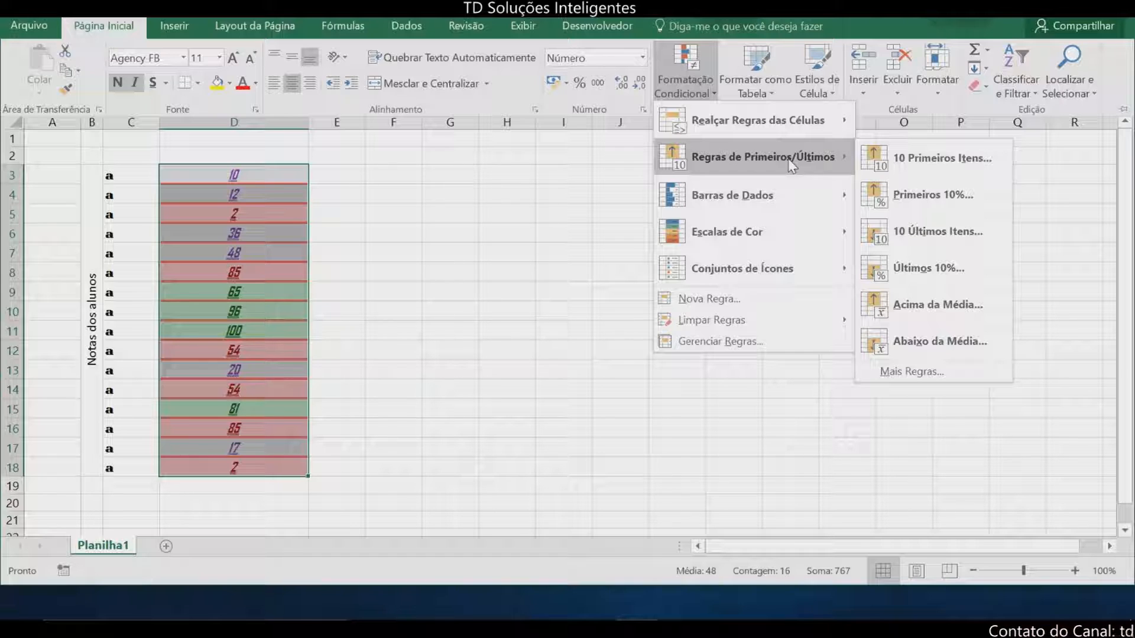
{"action": "mouse_move", "coordinate": [778, 207]}
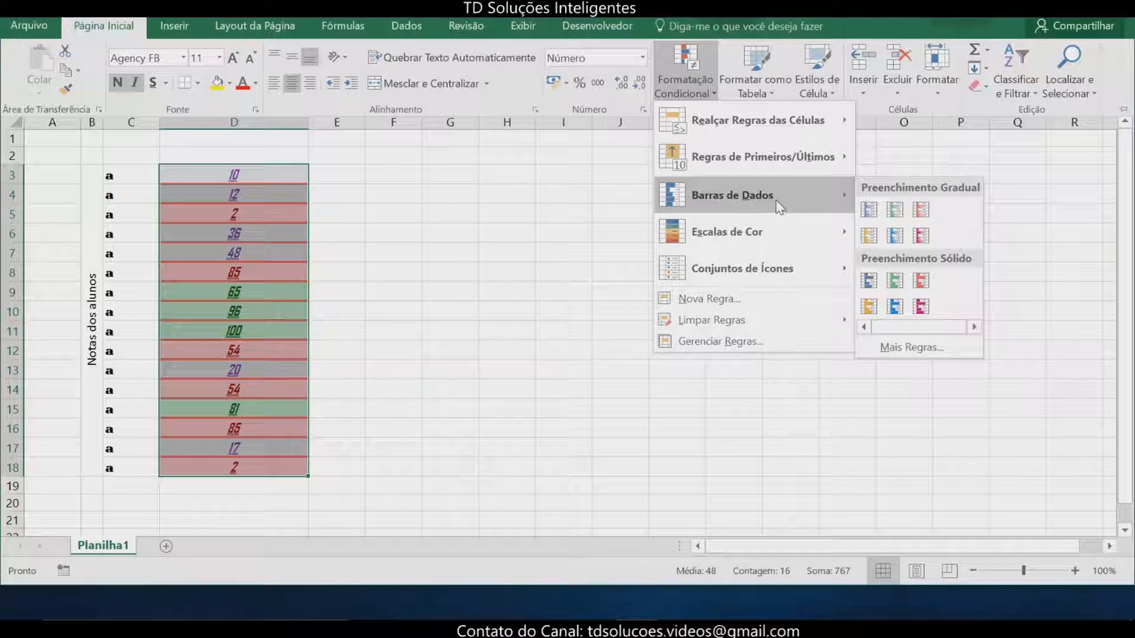
{"action": "left_click", "coordinate": [433, 254]}
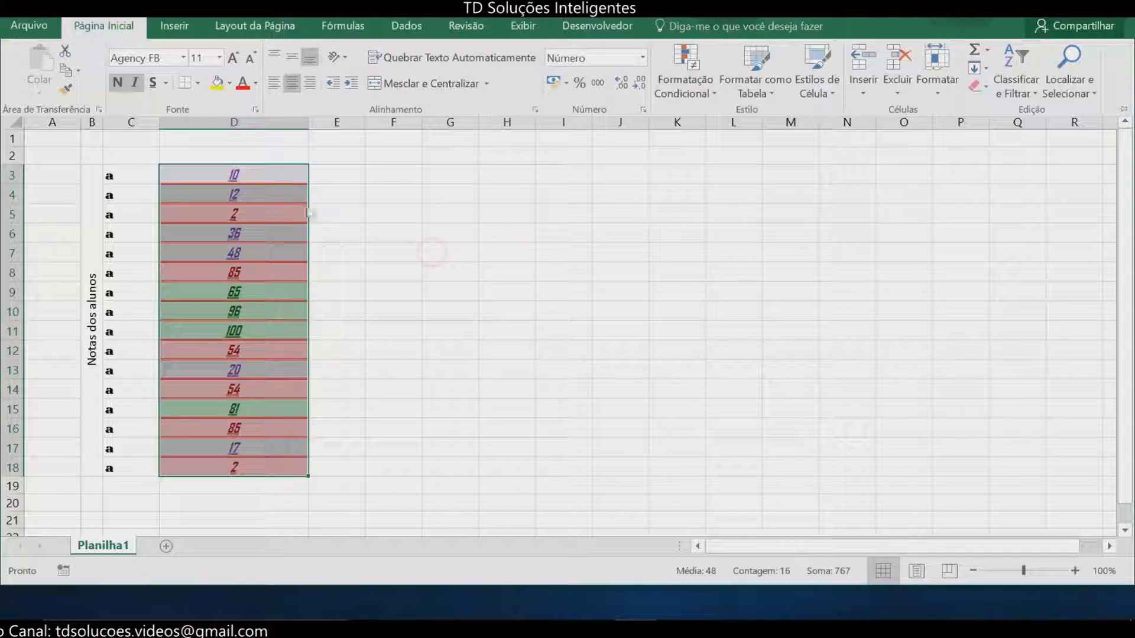
Step: Apply blue gradient-fill data bars to the grades in D3:D18
{"action": "left_click", "coordinate": [262, 175]}
{"action": "double_click", "coordinate": [265, 175]}
{"action": "left_click_drag", "start_coordinate": [264, 172], "coordinate": [261, 468]}
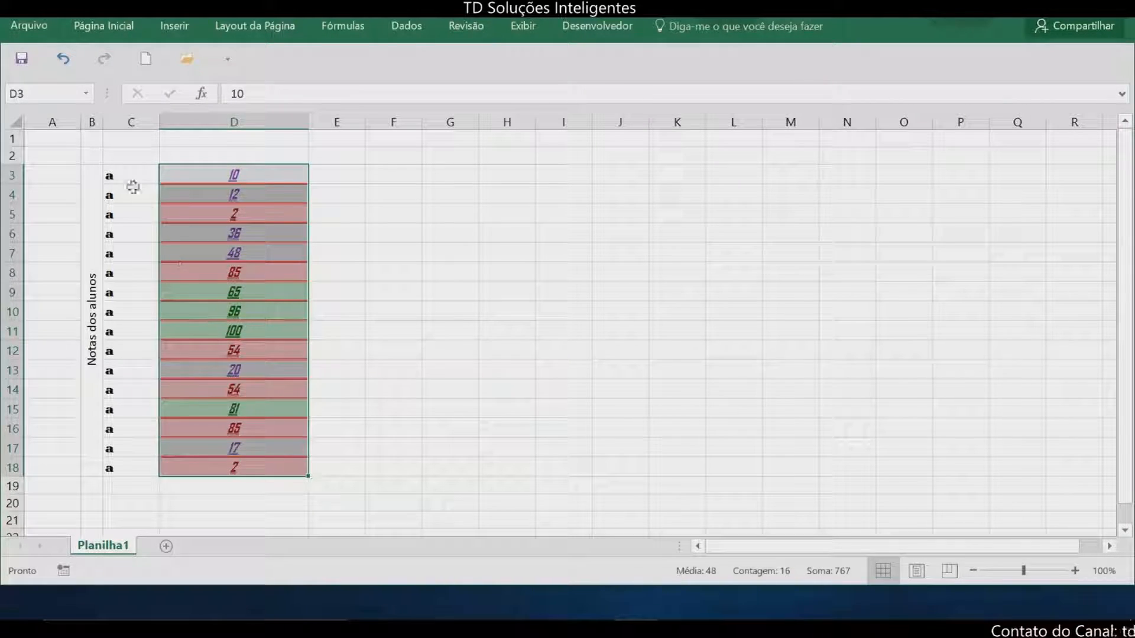
{"action": "left_click", "coordinate": [104, 26]}
{"action": "left_click", "coordinate": [703, 95]}
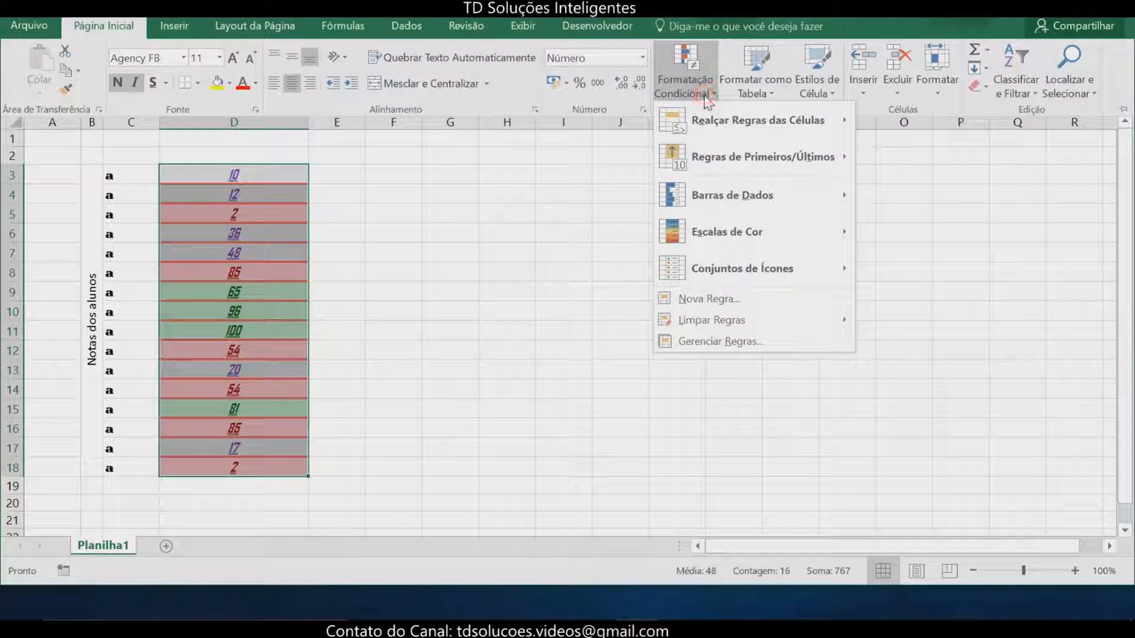
{"action": "mouse_move", "coordinate": [765, 193]}
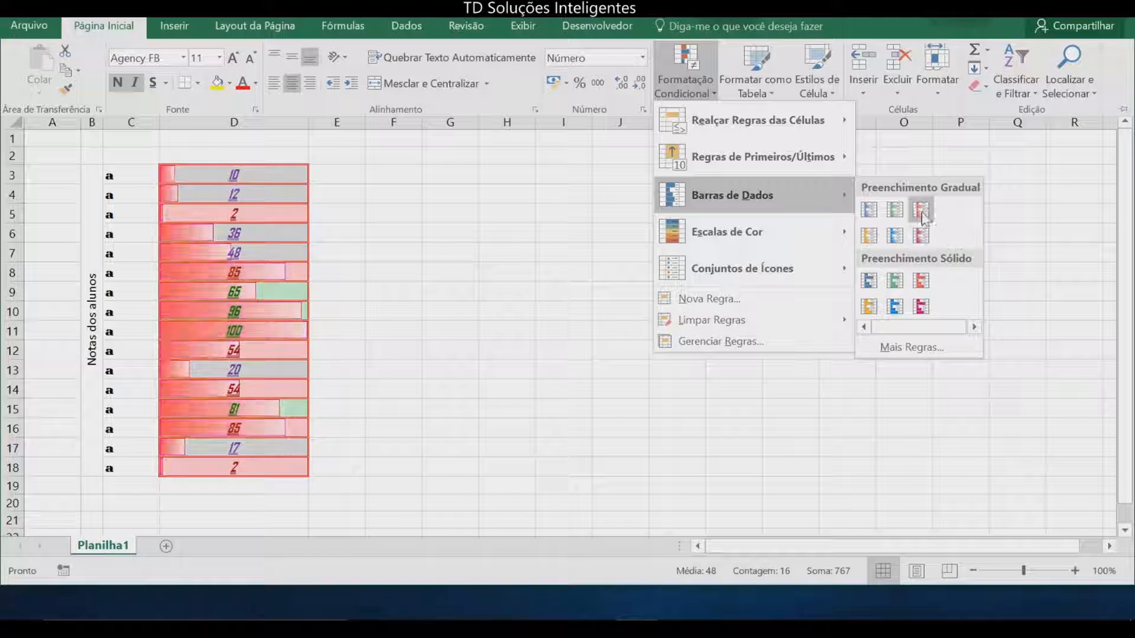
{"action": "left_click", "coordinate": [870, 211]}
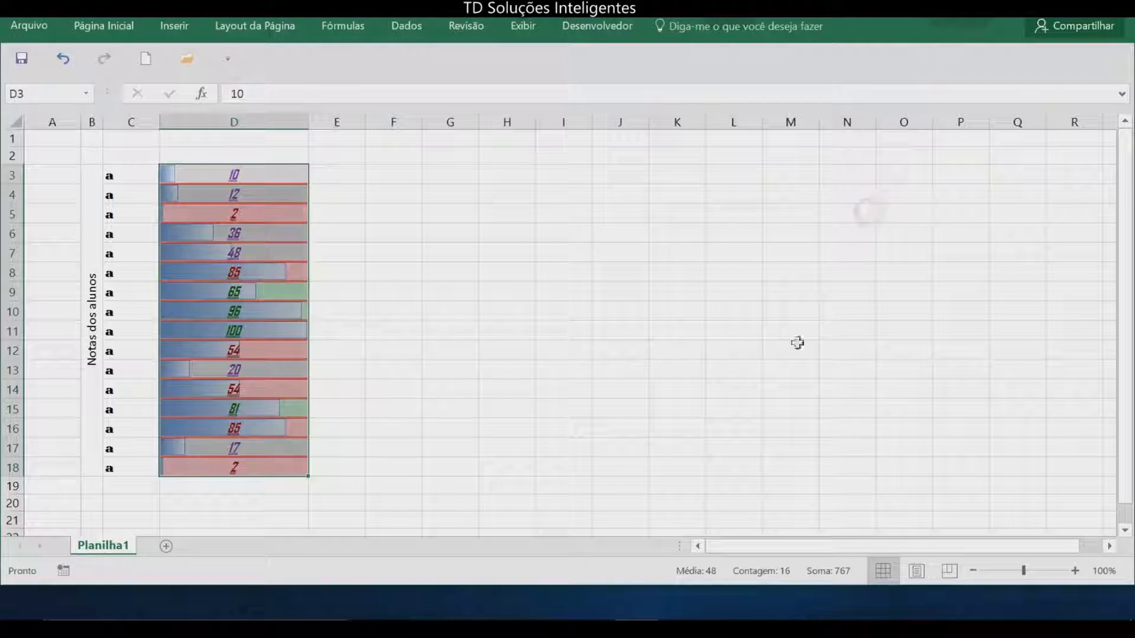
{"action": "left_click", "coordinate": [736, 351]}
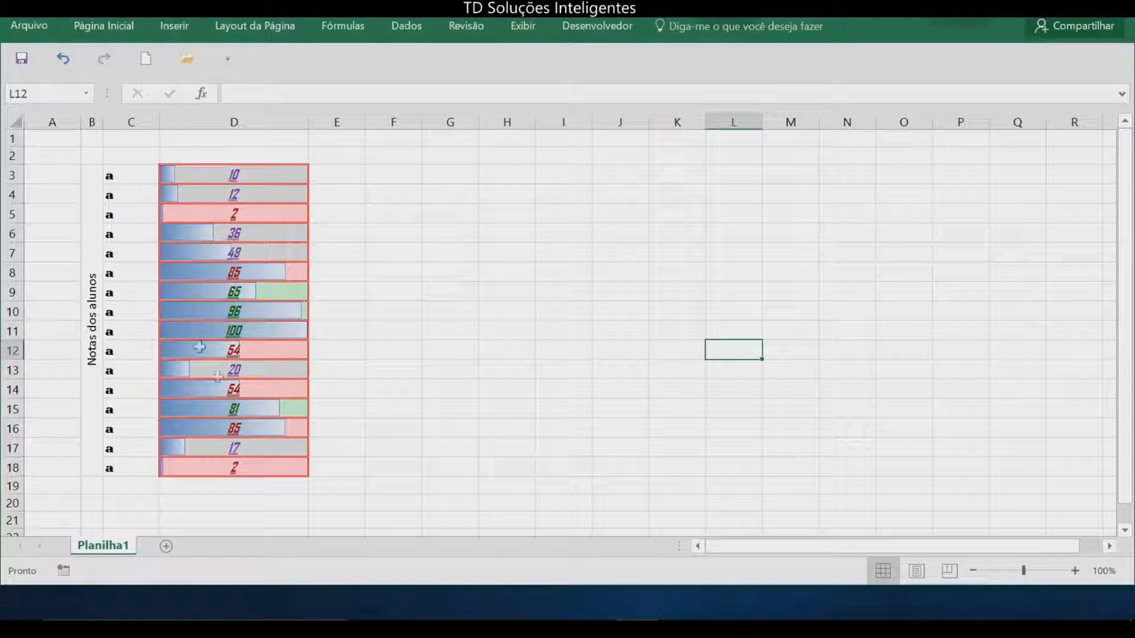
Step: Open the conditional formatting rules manager for the grades in D3:D18
{"action": "left_click", "coordinate": [371, 414]}
{"action": "left_click_drag", "start_coordinate": [246, 174], "coordinate": [260, 428]}
{"action": "left_click_drag", "start_coordinate": [260, 350], "coordinate": [260, 470]}
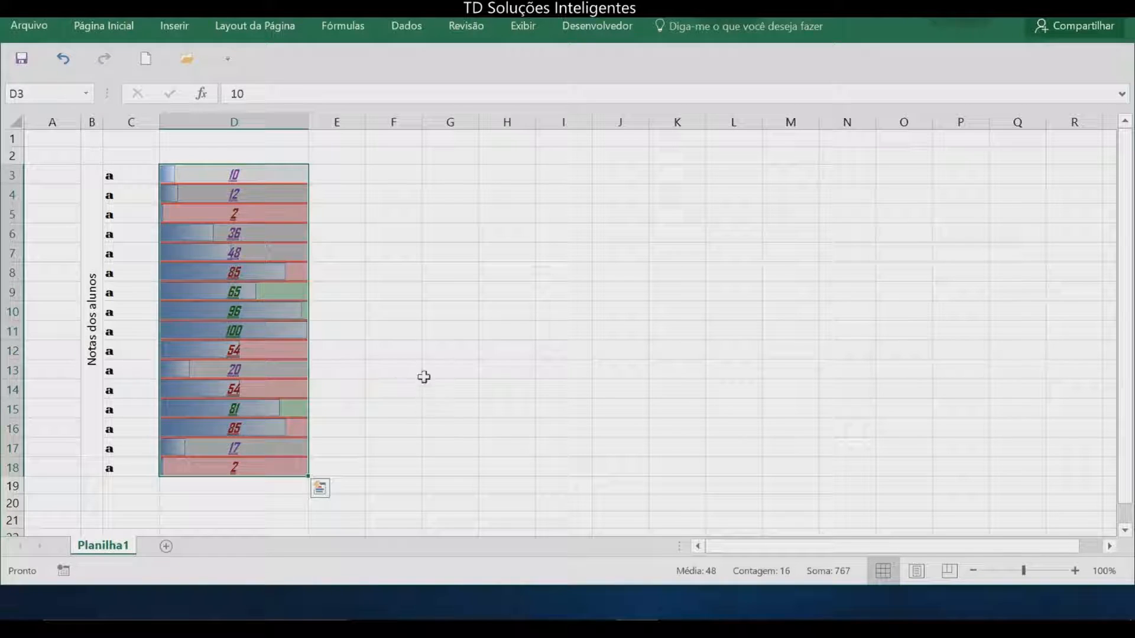
{"action": "left_click", "coordinate": [424, 372]}
{"action": "left_click_drag", "start_coordinate": [220, 175], "coordinate": [258, 466]}
{"action": "left_click", "coordinate": [103, 26]}
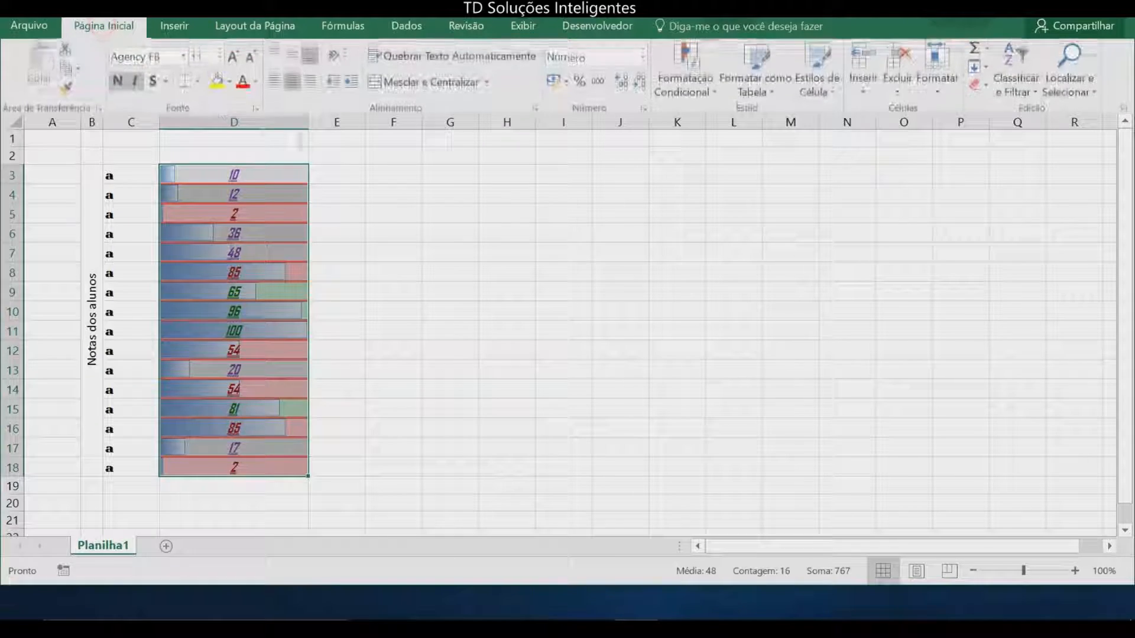
{"action": "left_click", "coordinate": [701, 92]}
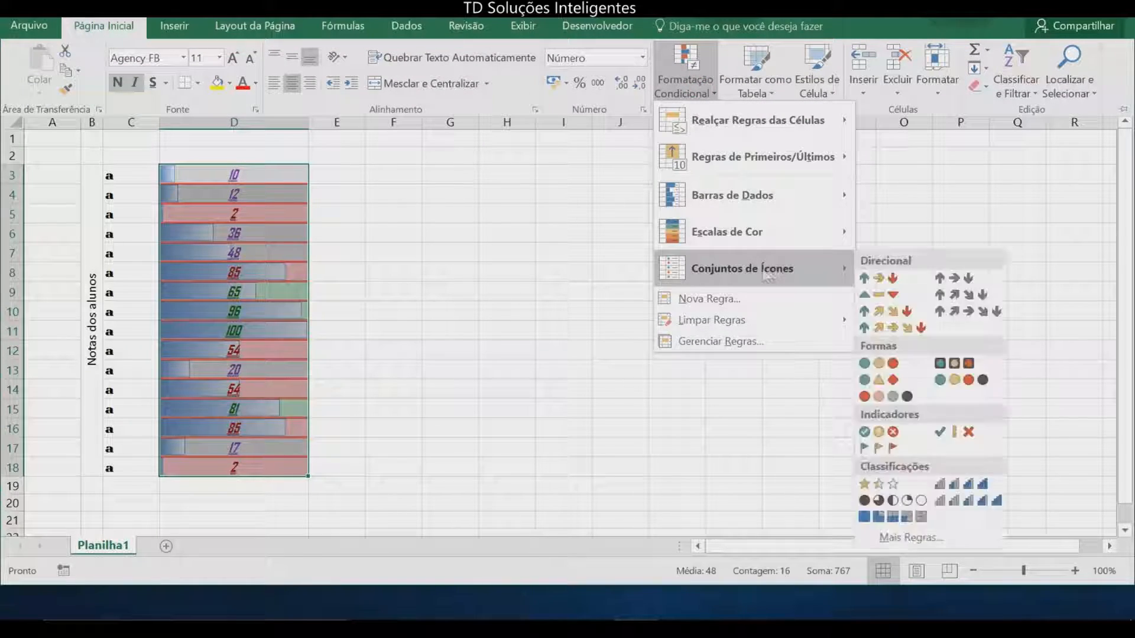
{"action": "mouse_move", "coordinate": [735, 231]}
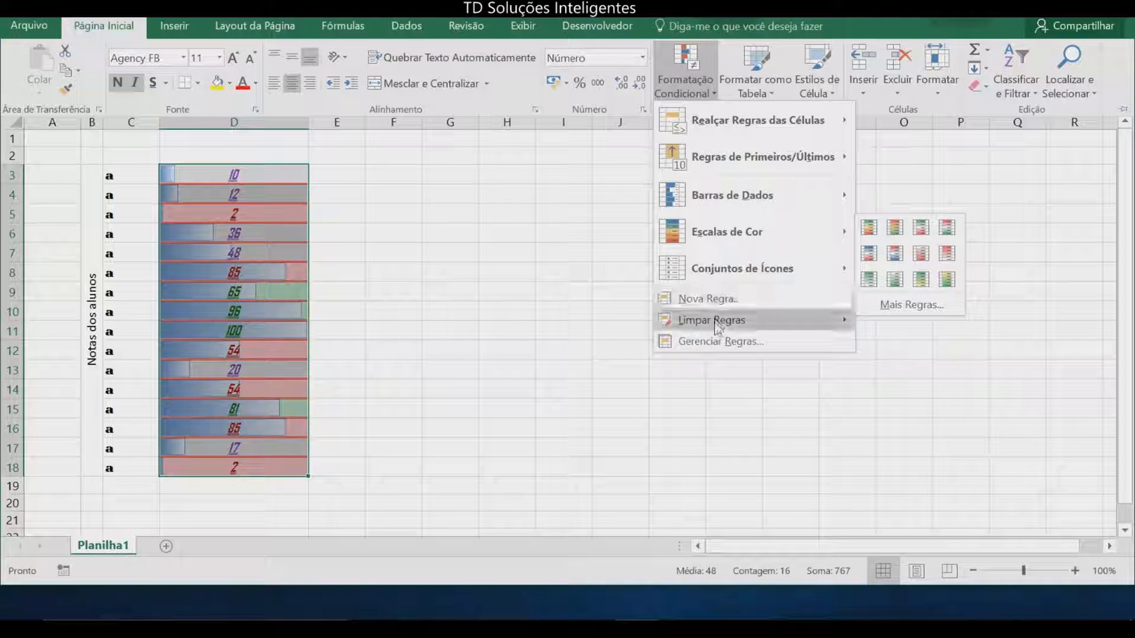
{"action": "left_click", "coordinate": [717, 343]}
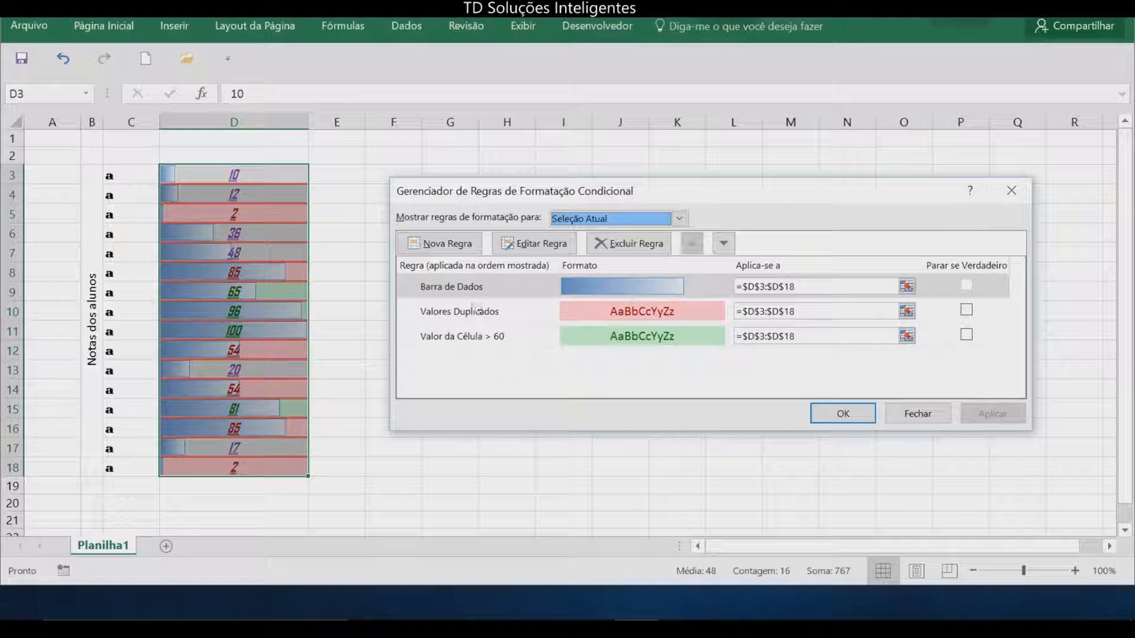
Step: Delete the duplicate values rule and the cell value > 60 rule, and apply the changes
{"action": "left_click", "coordinate": [480, 313]}
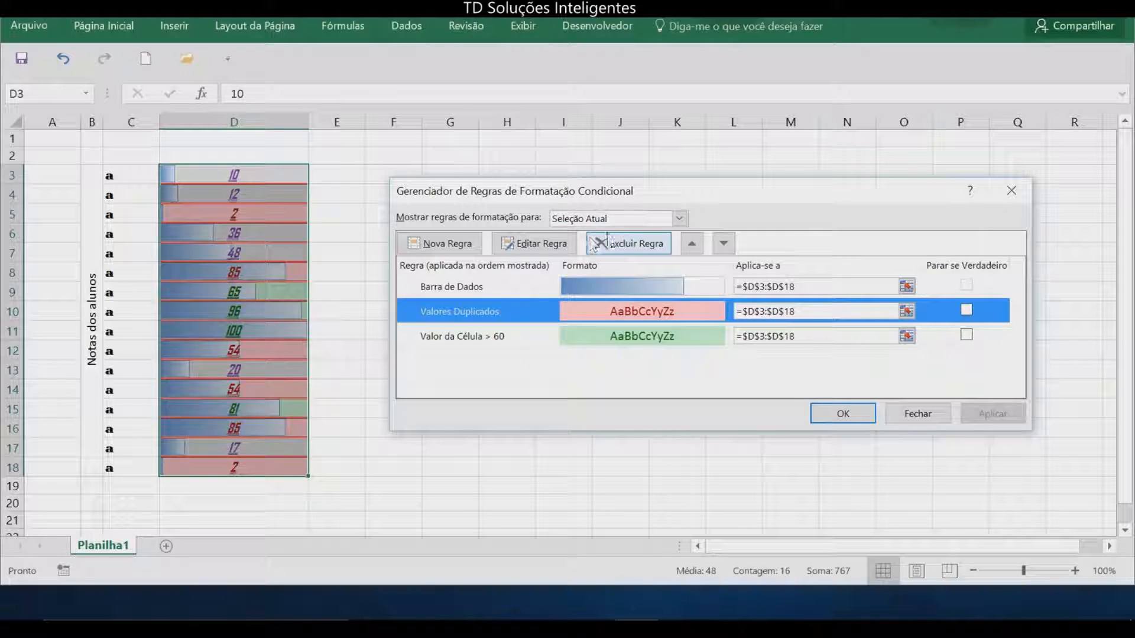
{"action": "left_click", "coordinate": [629, 243]}
{"action": "left_click", "coordinate": [488, 315]}
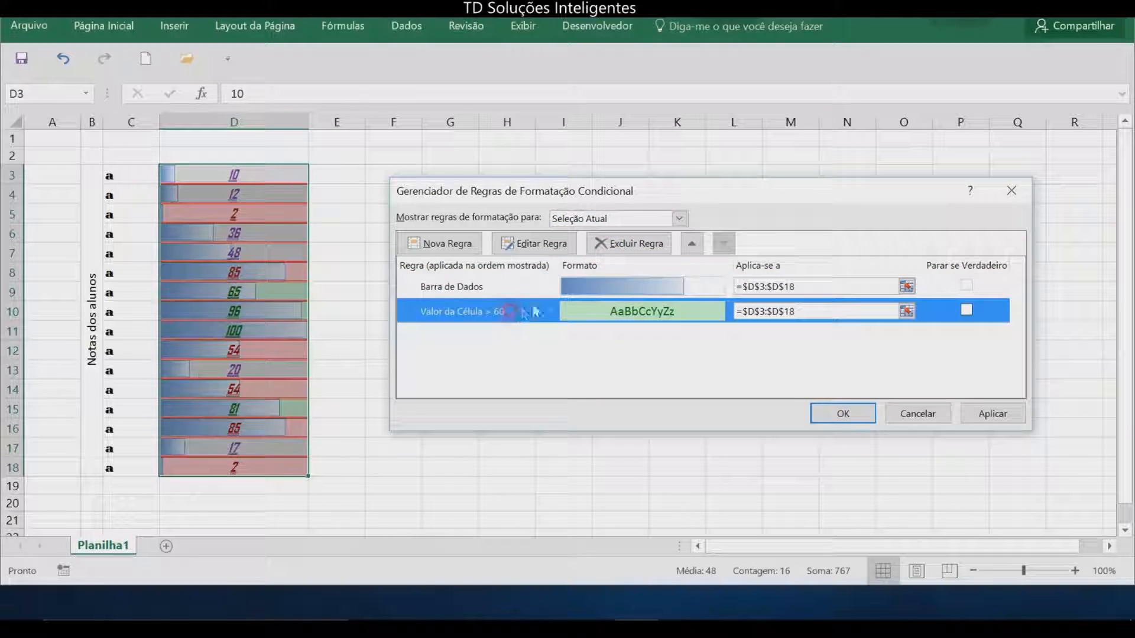
{"action": "left_click", "coordinate": [615, 243]}
{"action": "left_click", "coordinate": [993, 413]}
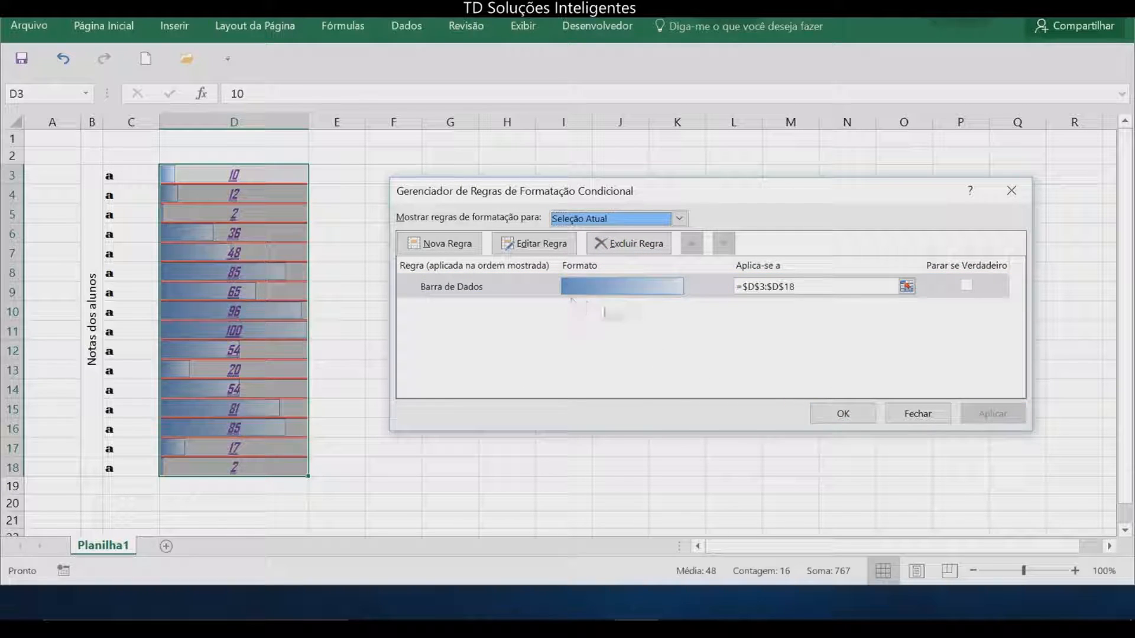
Step: Edit the data bar rule to use a Number minimum of 0 and a Number maximum of 200, and apply it
{"action": "double_click", "coordinate": [493, 290]}
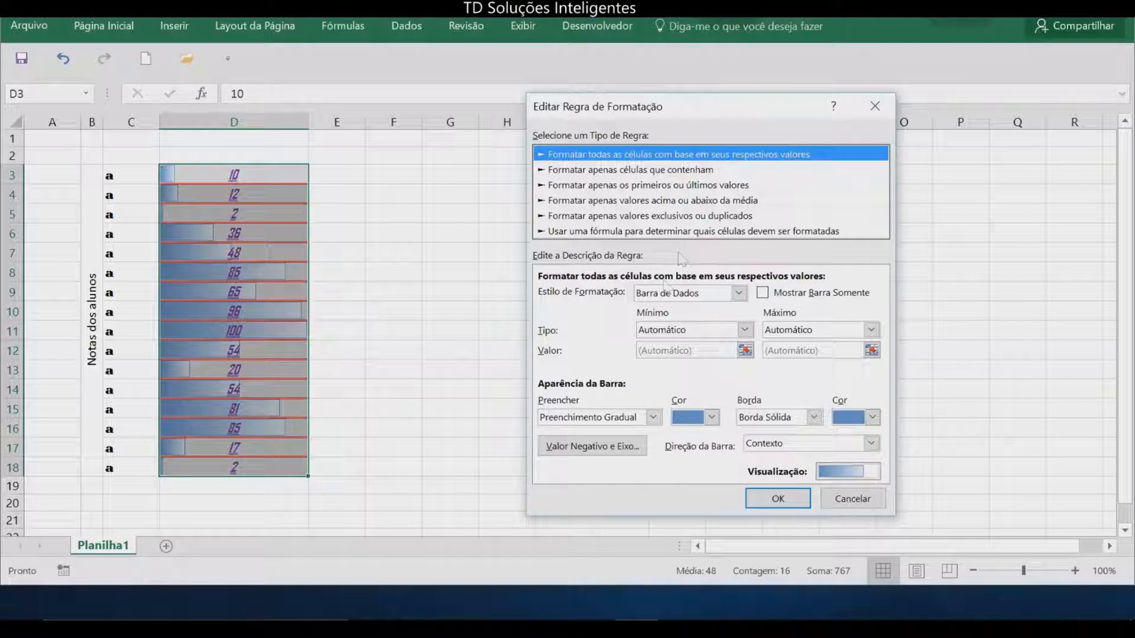
{"action": "left_click_drag", "start_coordinate": [712, 111], "coordinate": [675, 82]}
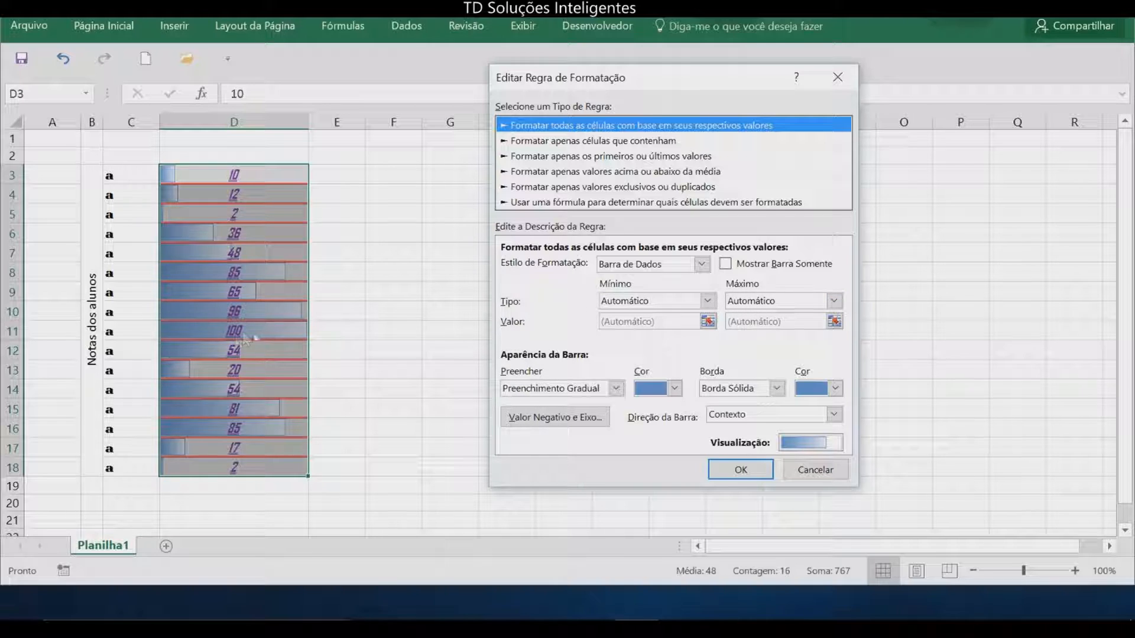
{"action": "left_click", "coordinate": [707, 301]}
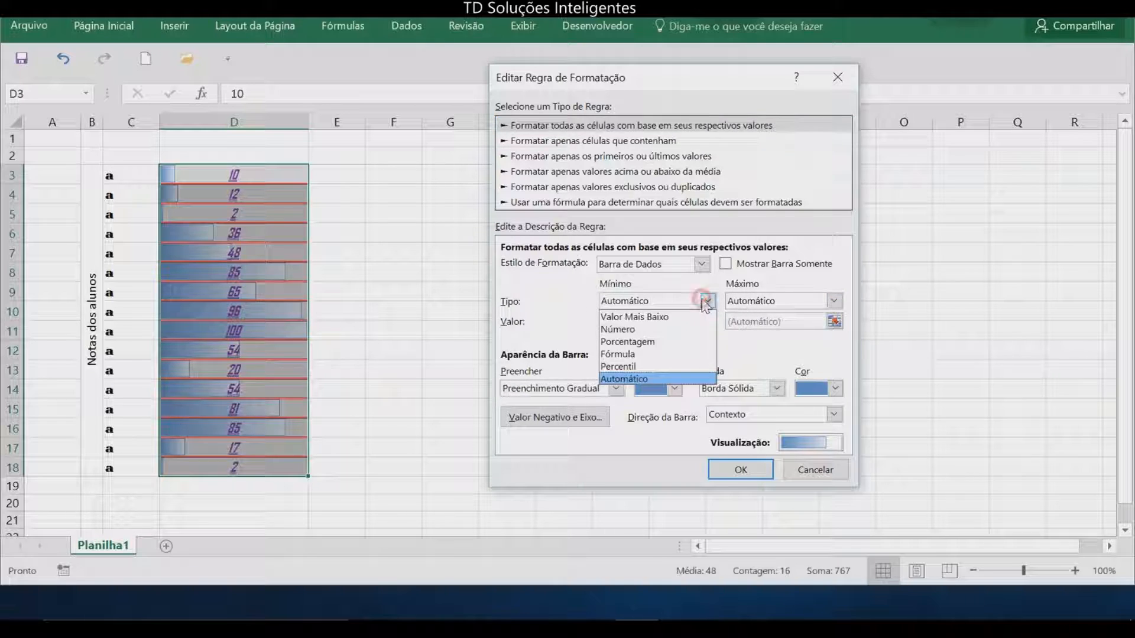
{"action": "left_click", "coordinate": [627, 325]}
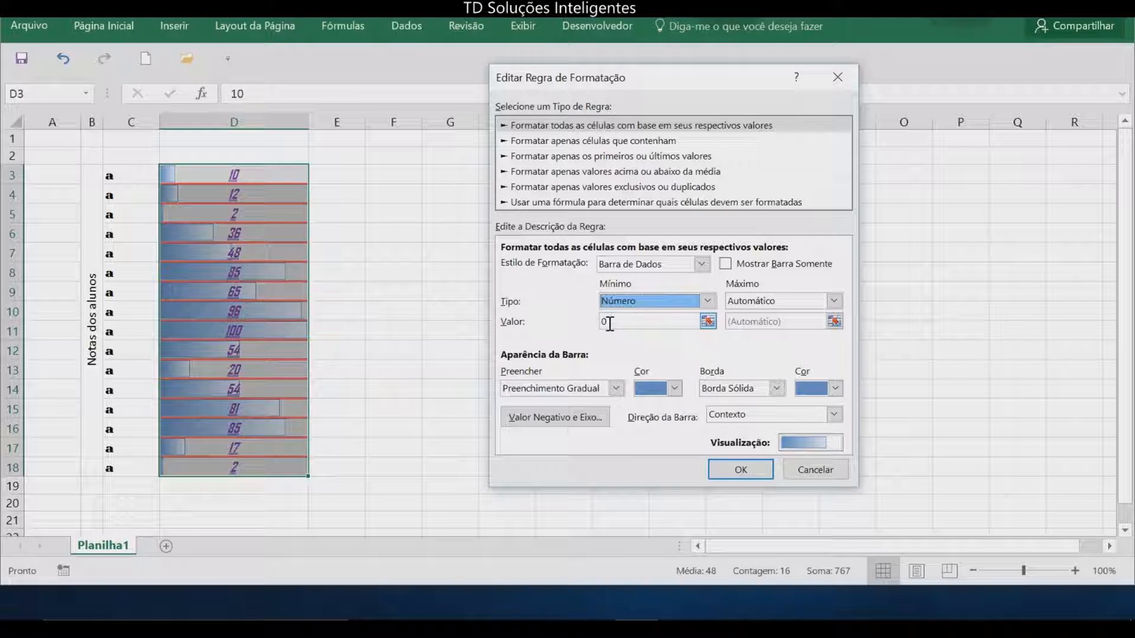
{"action": "left_click", "coordinate": [833, 301]}
{"action": "left_click", "coordinate": [771, 327]}
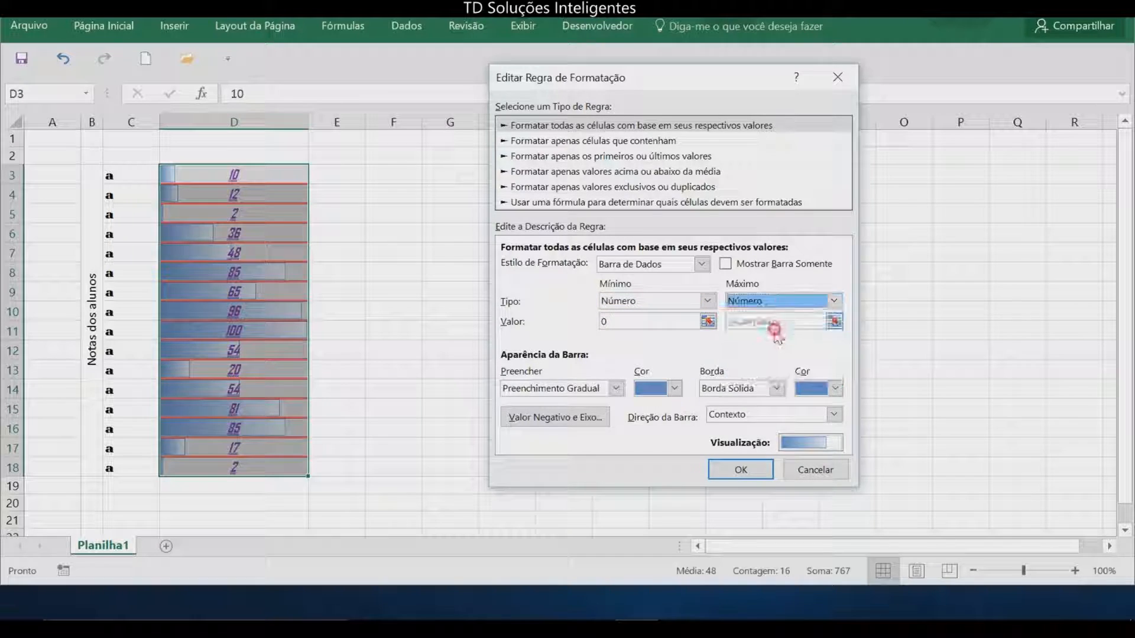
{"action": "left_click", "coordinate": [758, 320]}
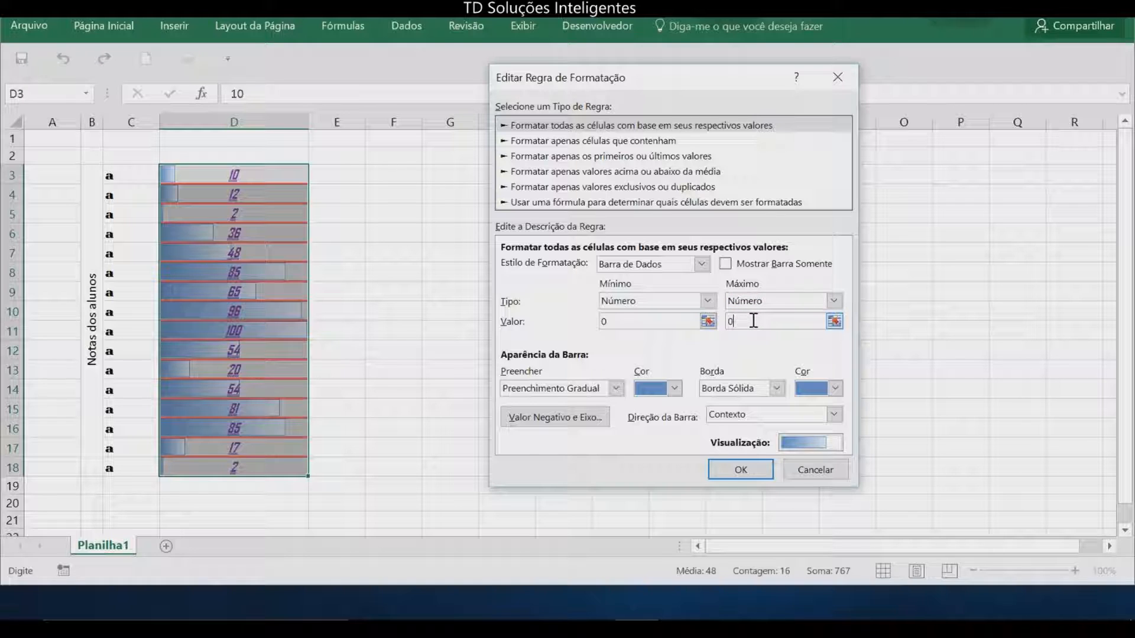
{"action": "type", "text": "200"}
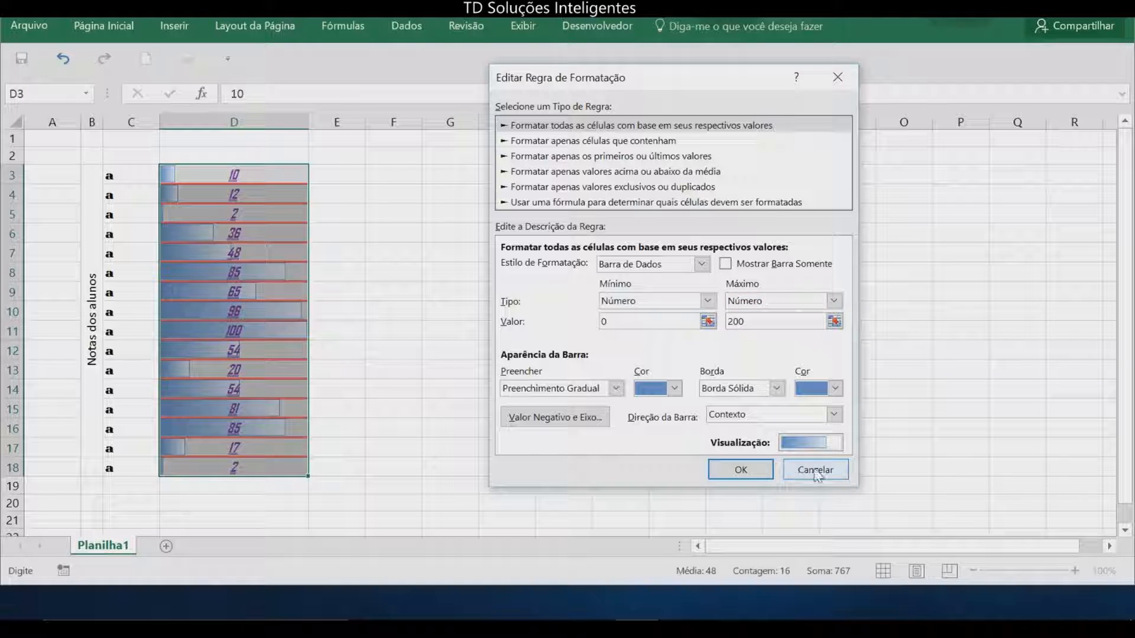
{"action": "left_click", "coordinate": [741, 469]}
{"action": "left_click", "coordinate": [981, 412]}
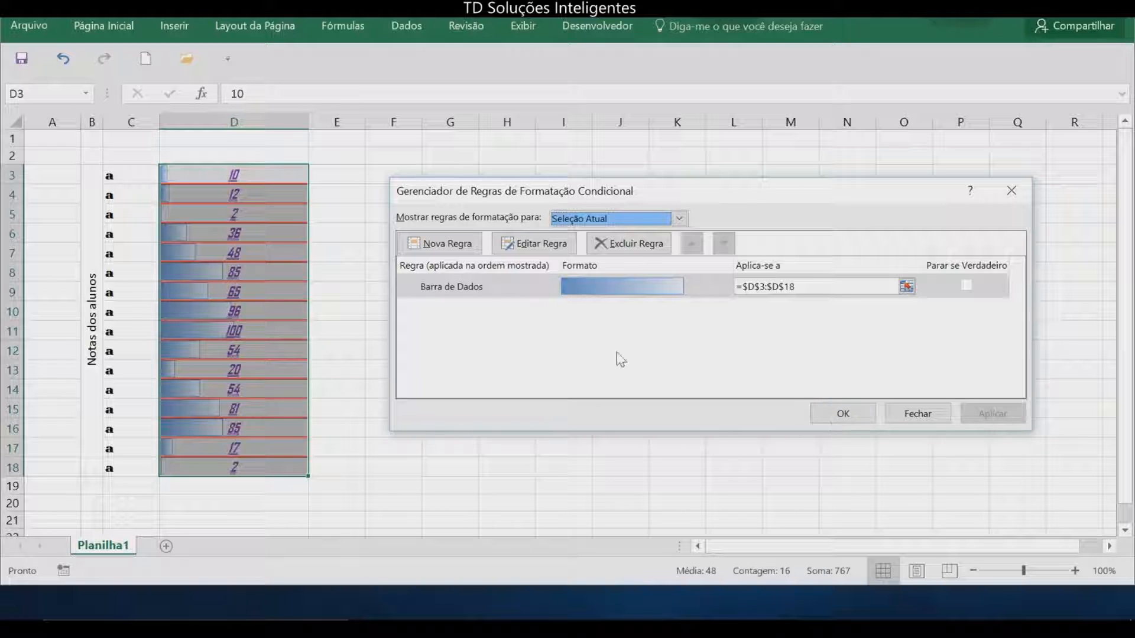
Step: Lower the data bar rule's maximum so that the bar for the grade 100 fills its whole cell, and apply it
{"action": "double_click", "coordinate": [479, 302]}
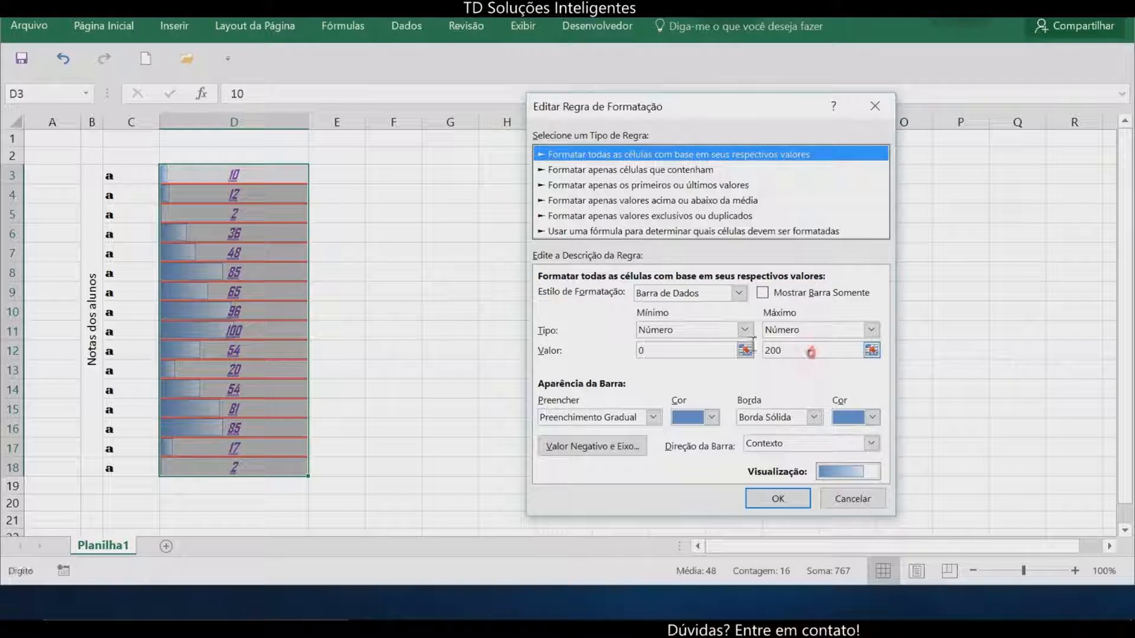
{"action": "left_click", "coordinate": [778, 498]}
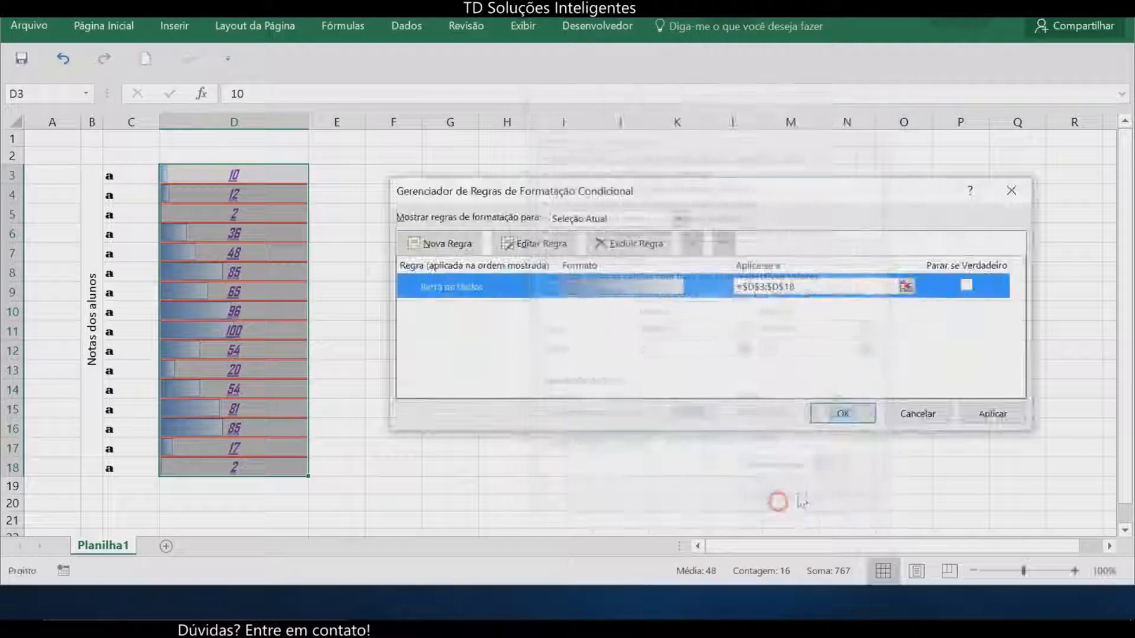
{"action": "left_click", "coordinate": [990, 415]}
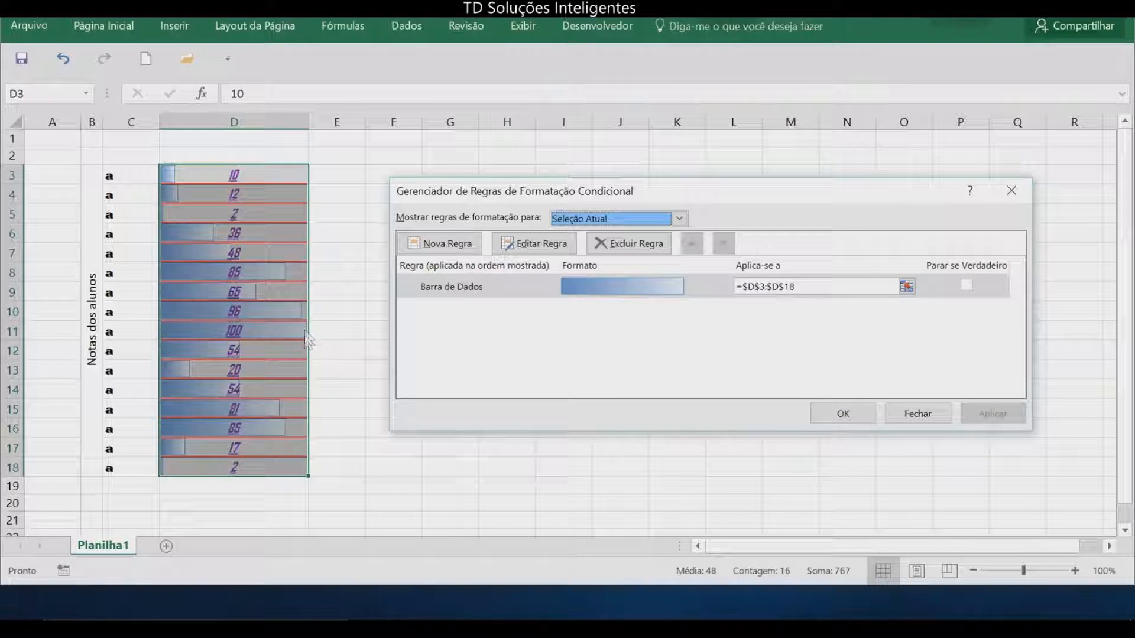
{"action": "left_click", "coordinate": [843, 413]}
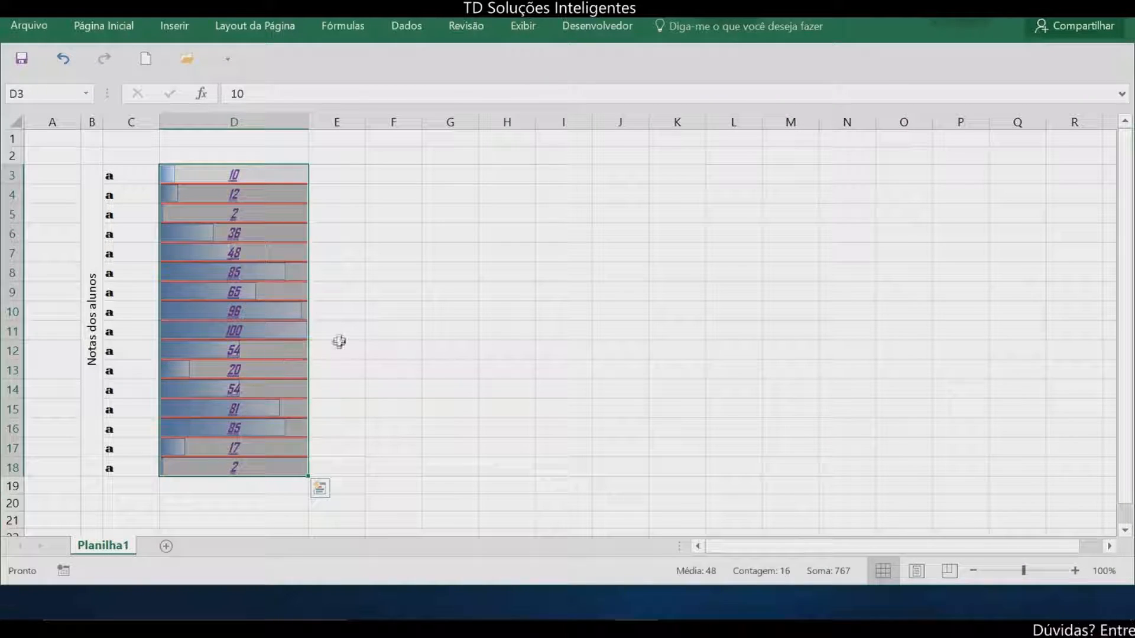
{"action": "left_click", "coordinate": [335, 334]}
{"action": "left_click", "coordinate": [263, 336]}
{"action": "left_click", "coordinate": [354, 328]}
{"action": "left_click", "coordinate": [293, 332]}
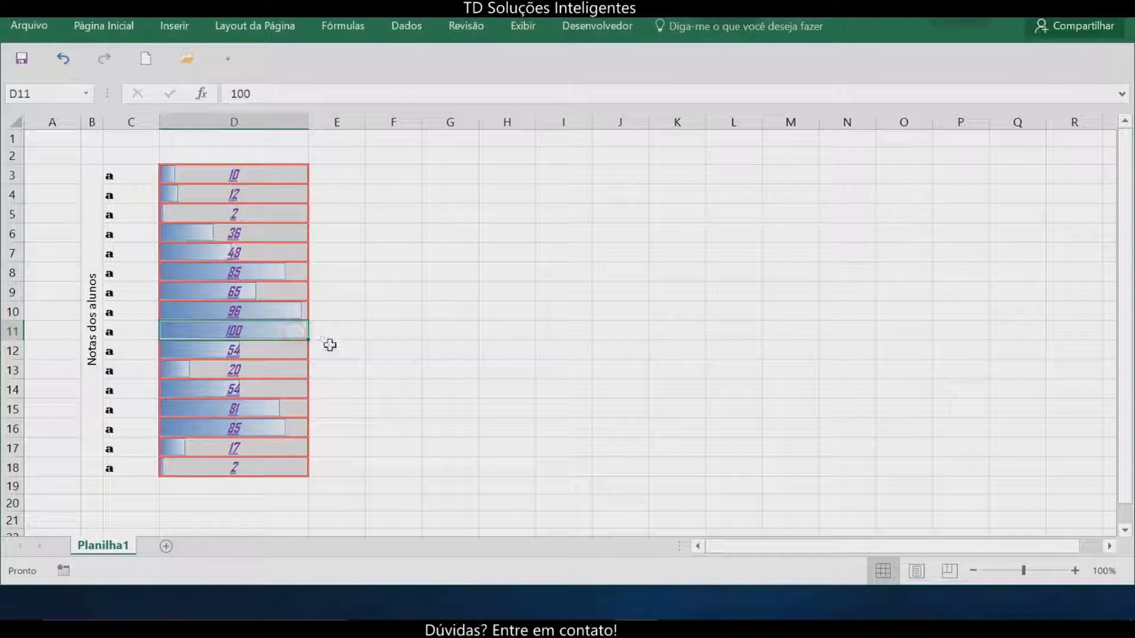
{"action": "left_click", "coordinate": [116, 23]}
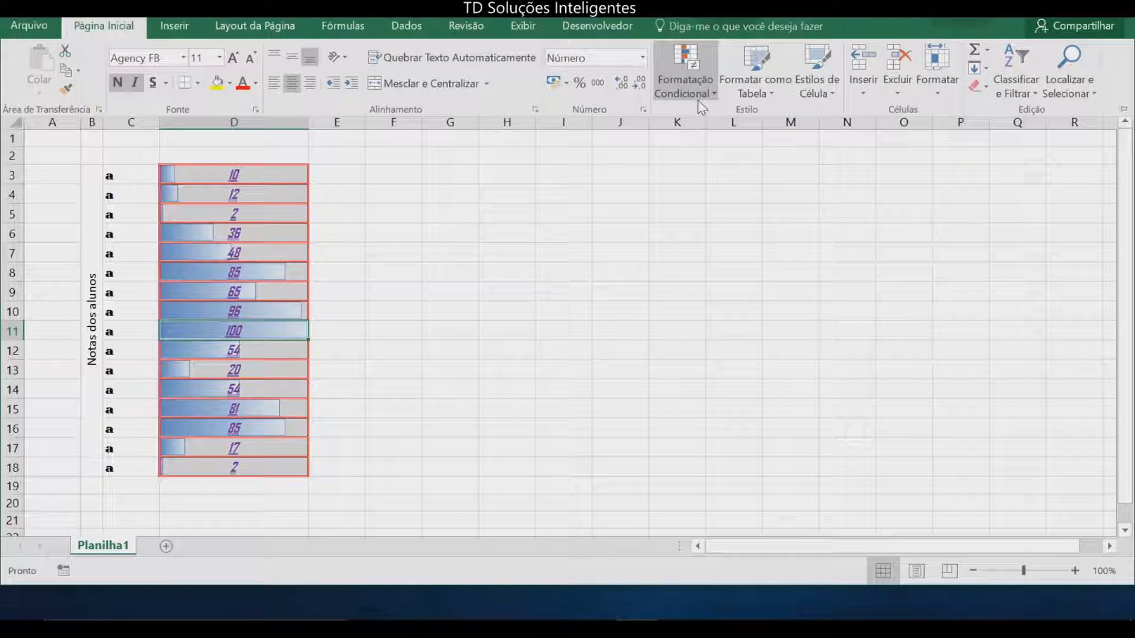
{"action": "left_click", "coordinate": [700, 98]}
{"action": "left_click", "coordinate": [483, 190]}
Step: Apply the directional icon set with three coloured arrows to the grades in D3:D18
{"action": "left_click", "coordinate": [270, 172]}
{"action": "left_click_drag", "start_coordinate": [270, 173], "coordinate": [265, 330]}
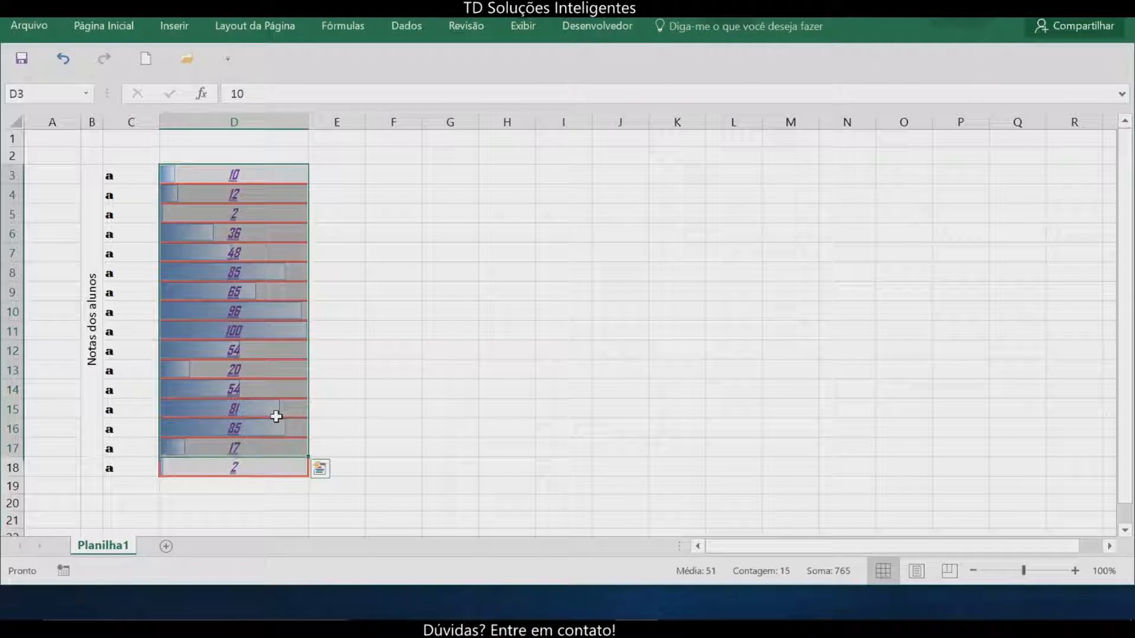
{"action": "left_click_drag", "start_coordinate": [260, 464], "coordinate": [248, 178]}
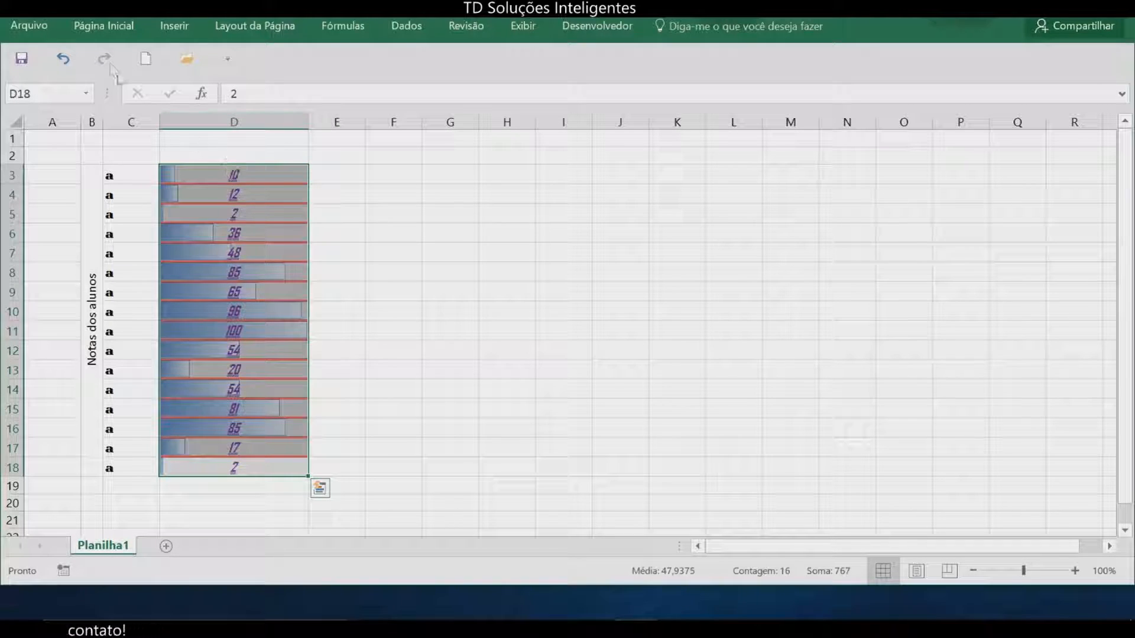
{"action": "left_click", "coordinate": [85, 25]}
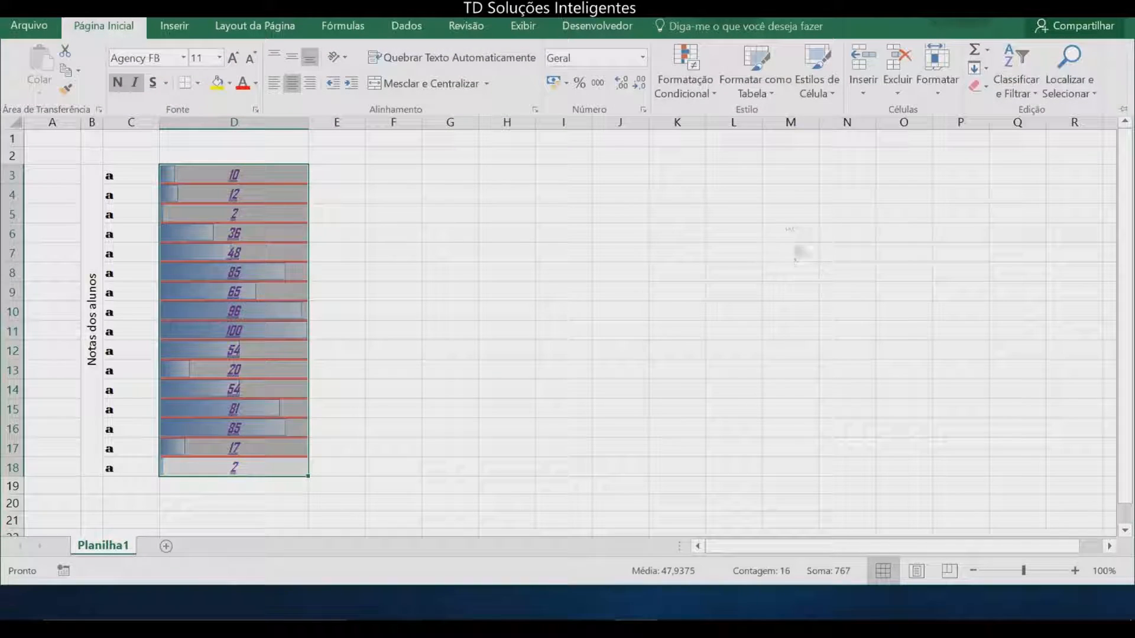
{"action": "left_click", "coordinate": [704, 99]}
{"action": "mouse_move", "coordinate": [801, 268]}
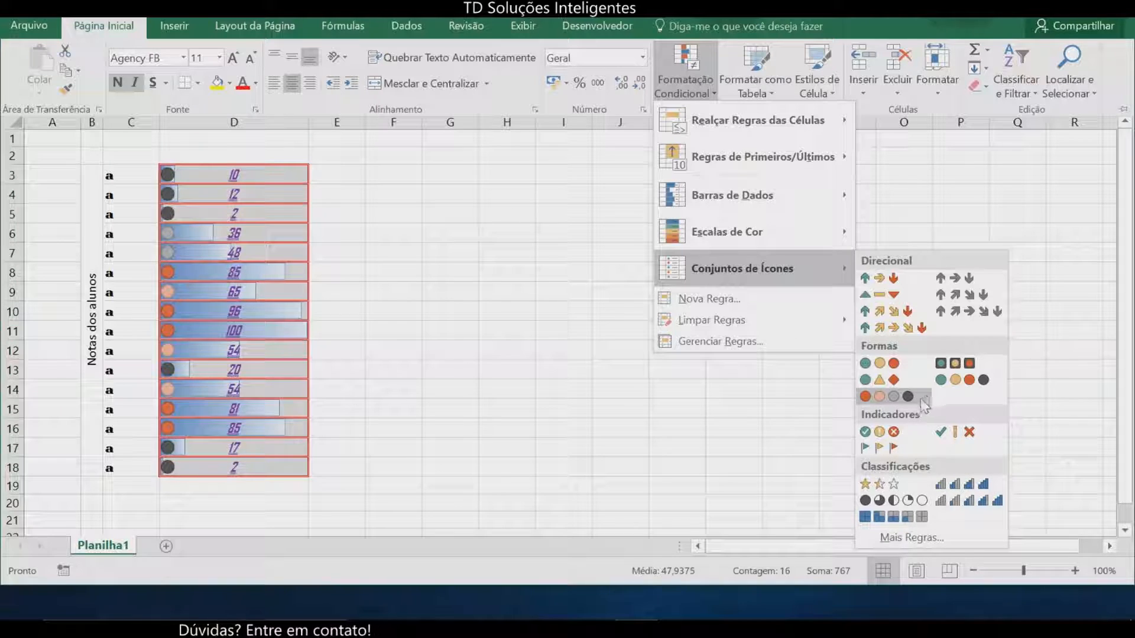
{"action": "left_click", "coordinate": [880, 279]}
{"action": "left_click", "coordinate": [513, 439]}
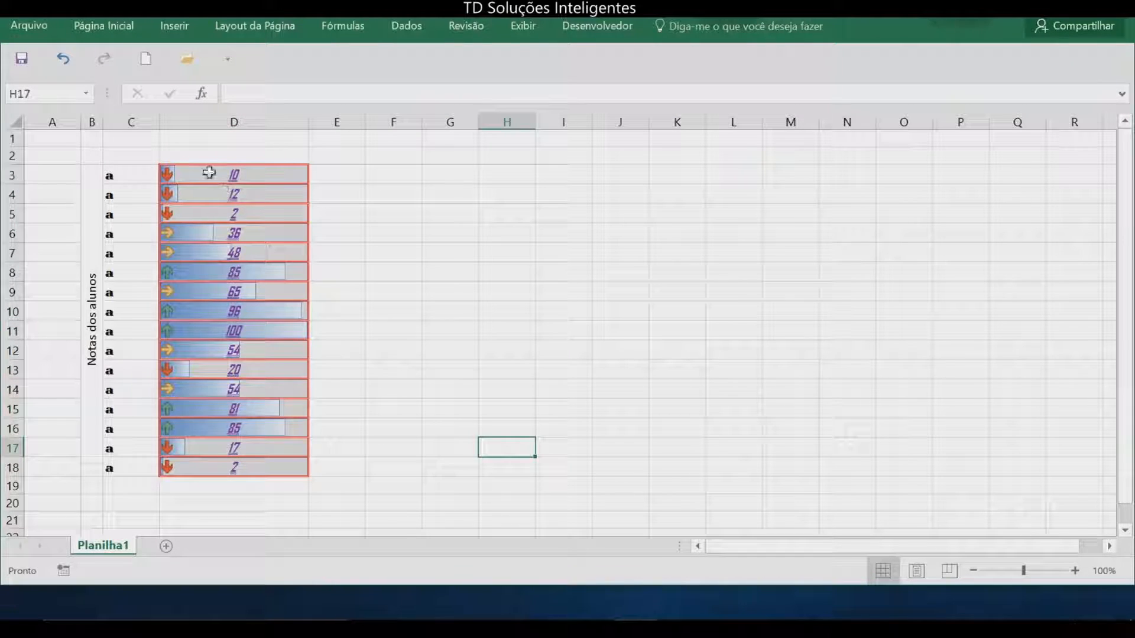
Step: Open the icon set rule of the grades in D3:D18 for editing from the conditional formatting rules manager
{"action": "left_click_drag", "start_coordinate": [235, 175], "coordinate": [232, 467]}
{"action": "left_click", "coordinate": [136, 26]}
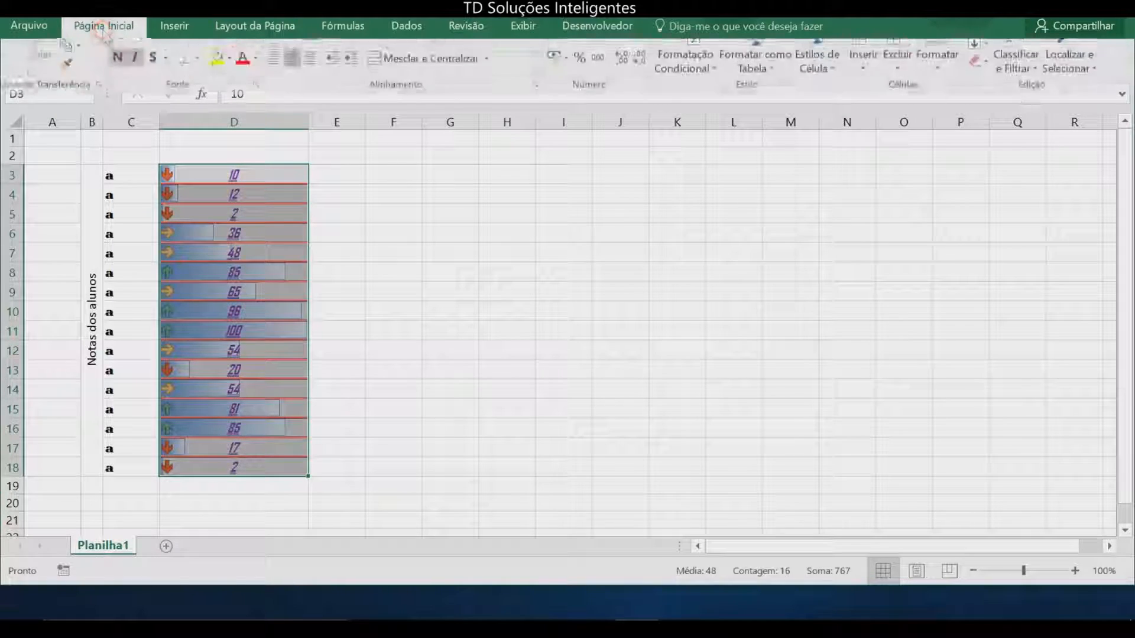
{"action": "left_click", "coordinate": [712, 93]}
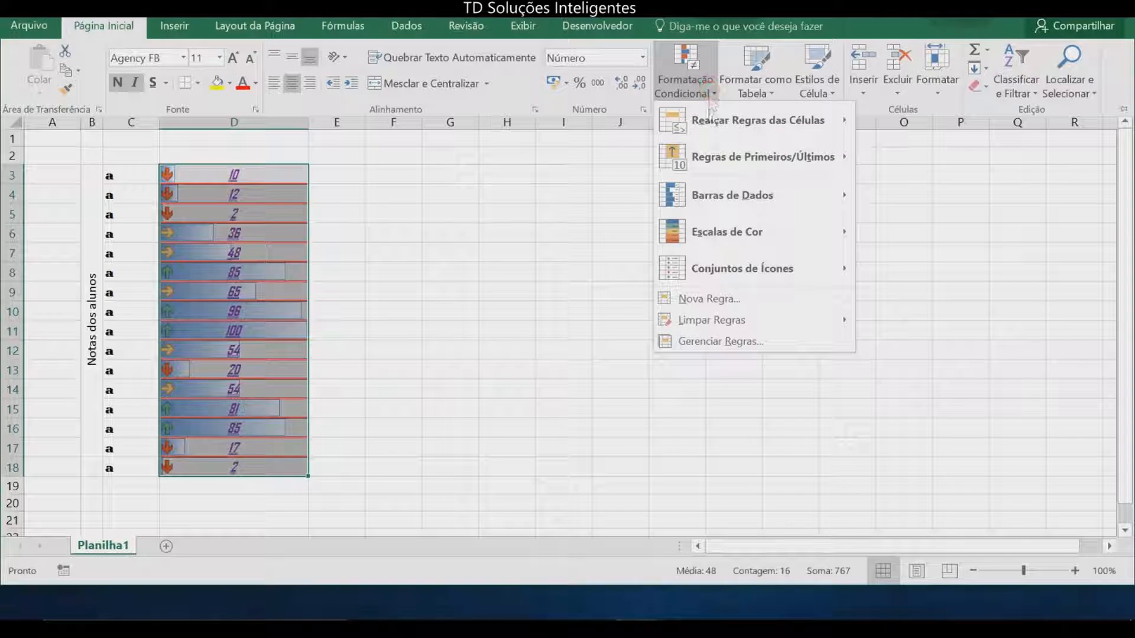
{"action": "mouse_move", "coordinate": [728, 228]}
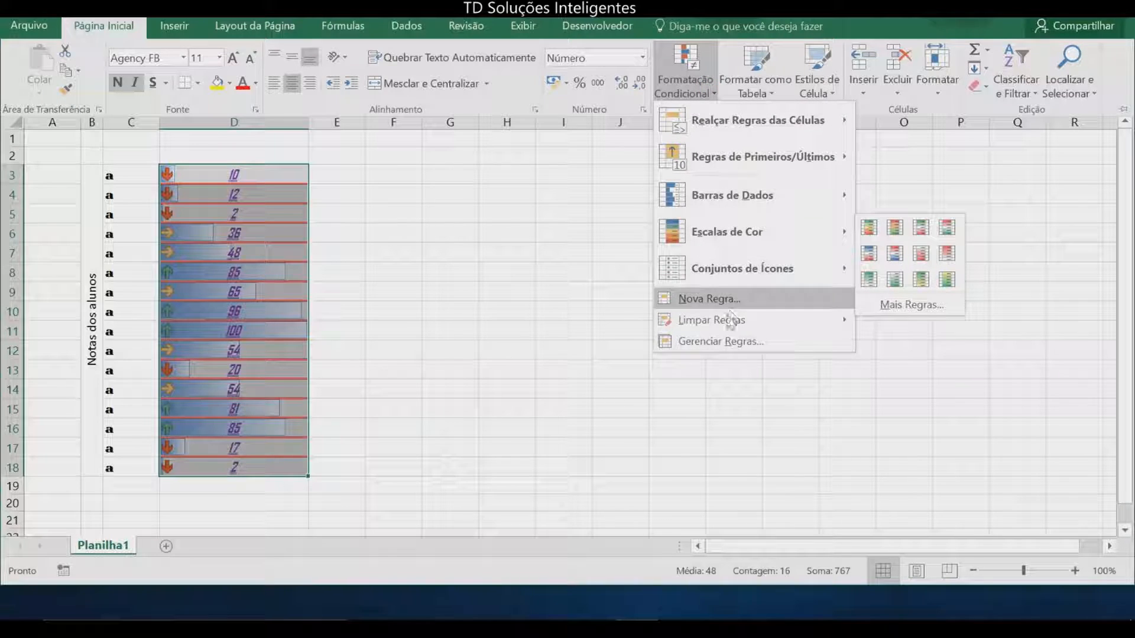
{"action": "left_click", "coordinate": [718, 342]}
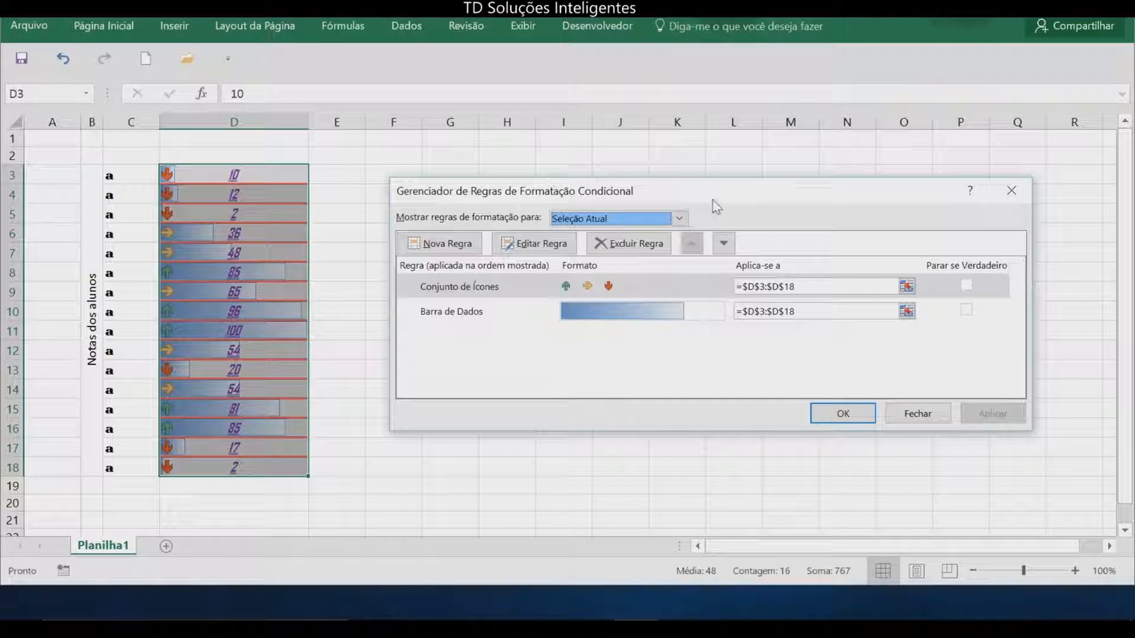
{"action": "left_click_drag", "start_coordinate": [713, 200], "coordinate": [690, 186]}
{"action": "left_click", "coordinate": [481, 274]}
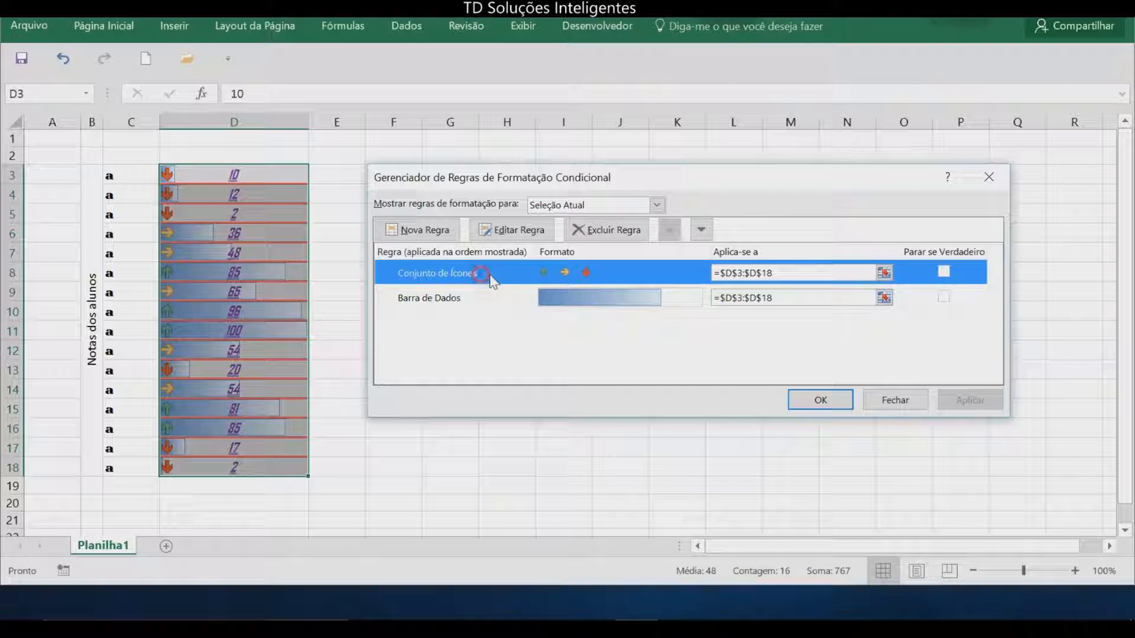
{"action": "double_click", "coordinate": [487, 273]}
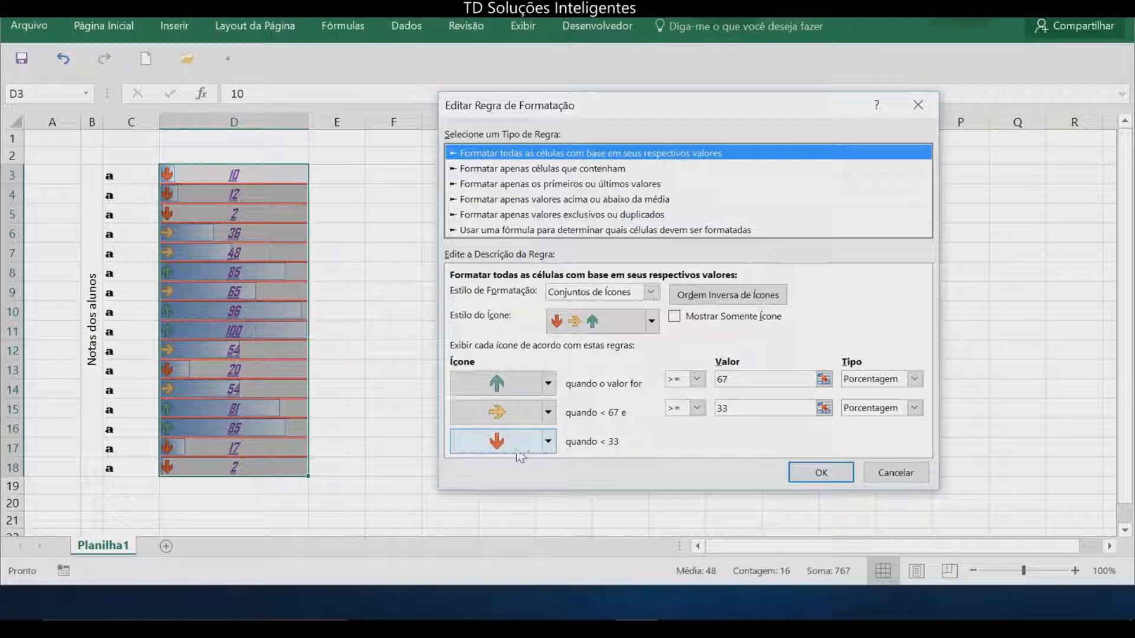
Step: Set the green arrow to Number >= 80 and the yellow arrow to Number >= 60, and apply the icon set rule
{"action": "left_click", "coordinate": [915, 378]}
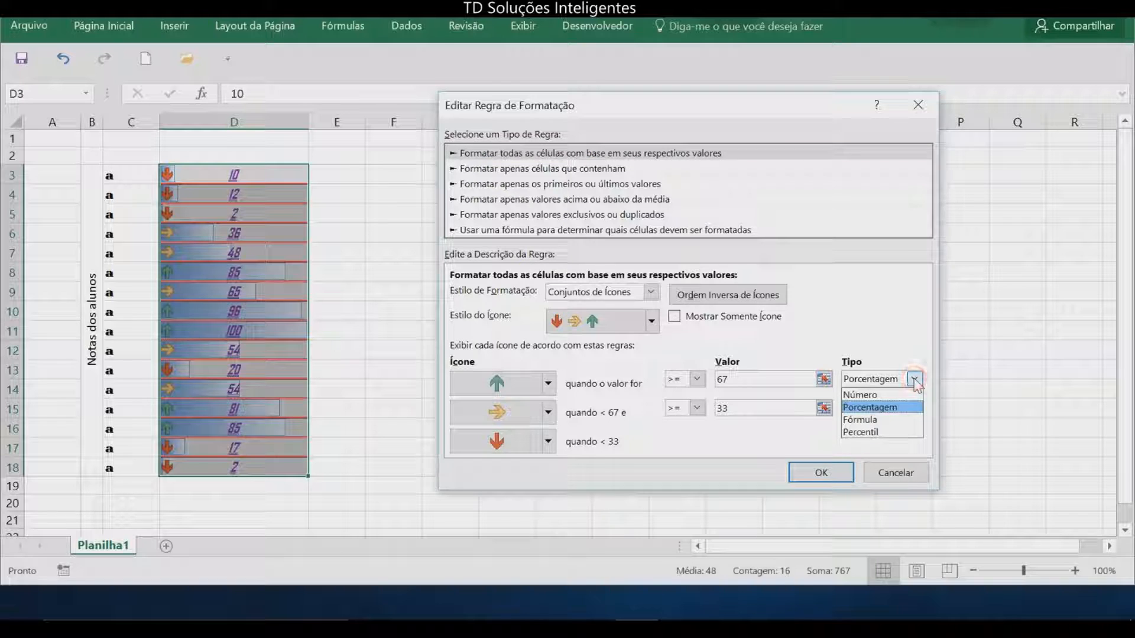
{"action": "left_click", "coordinate": [871, 398]}
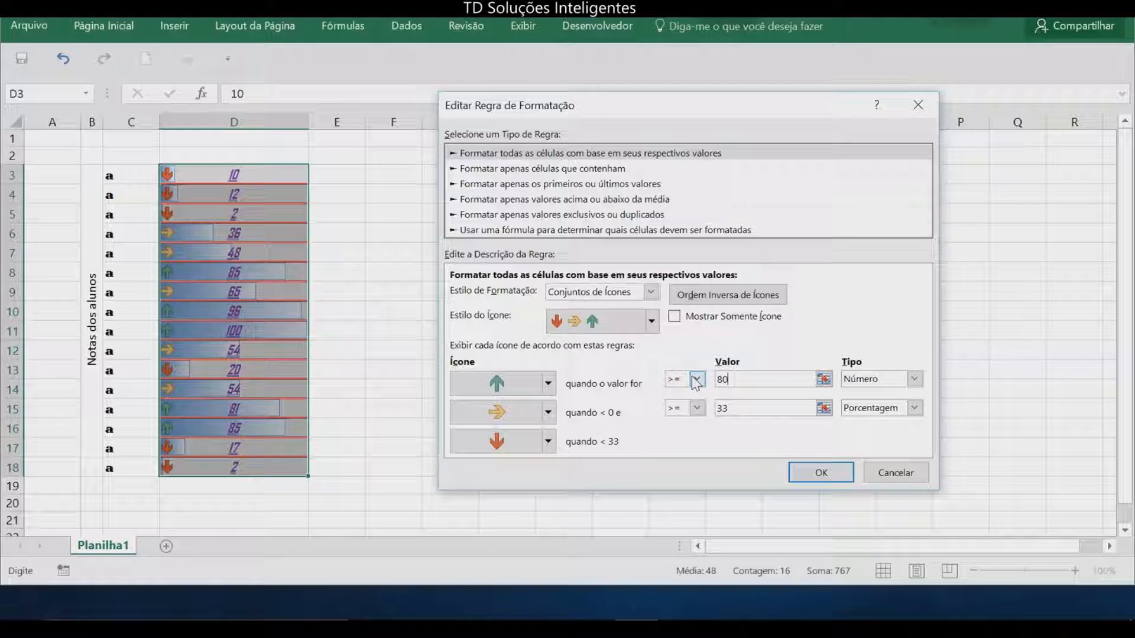
{"action": "left_click", "coordinate": [913, 409]}
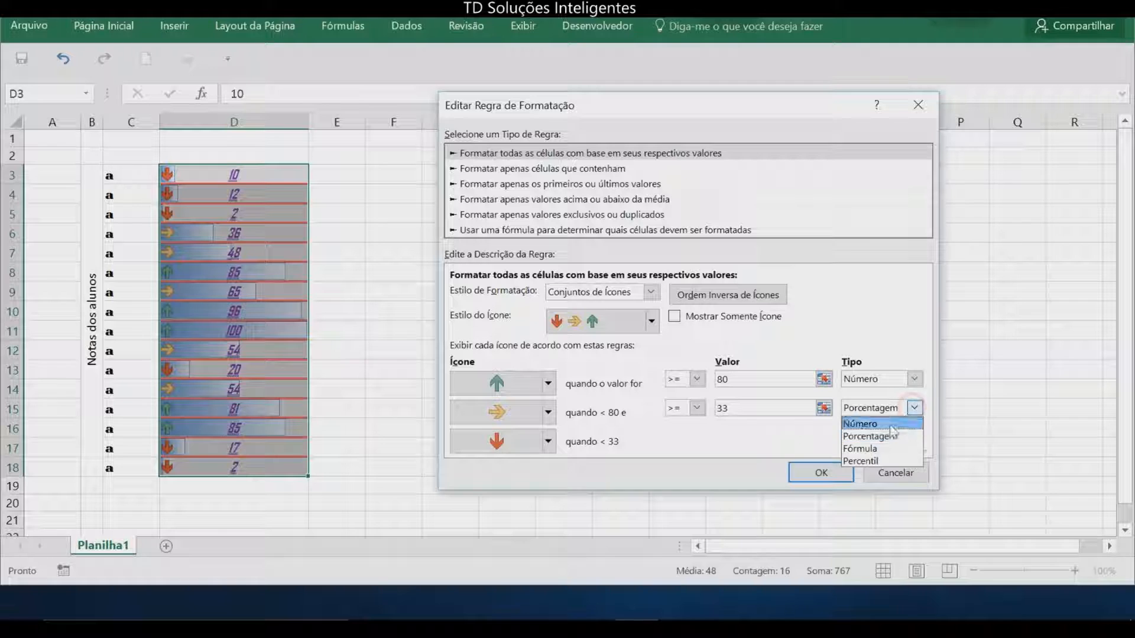
{"action": "left_click", "coordinate": [889, 425]}
{"action": "left_click", "coordinate": [739, 409]}
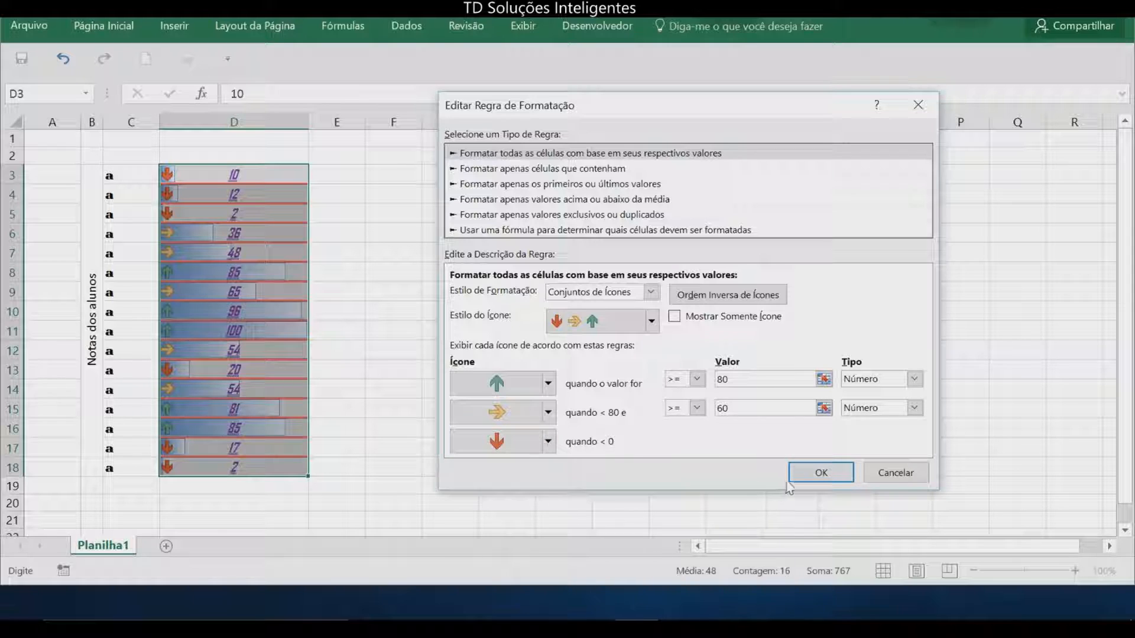
{"action": "left_click", "coordinate": [821, 473]}
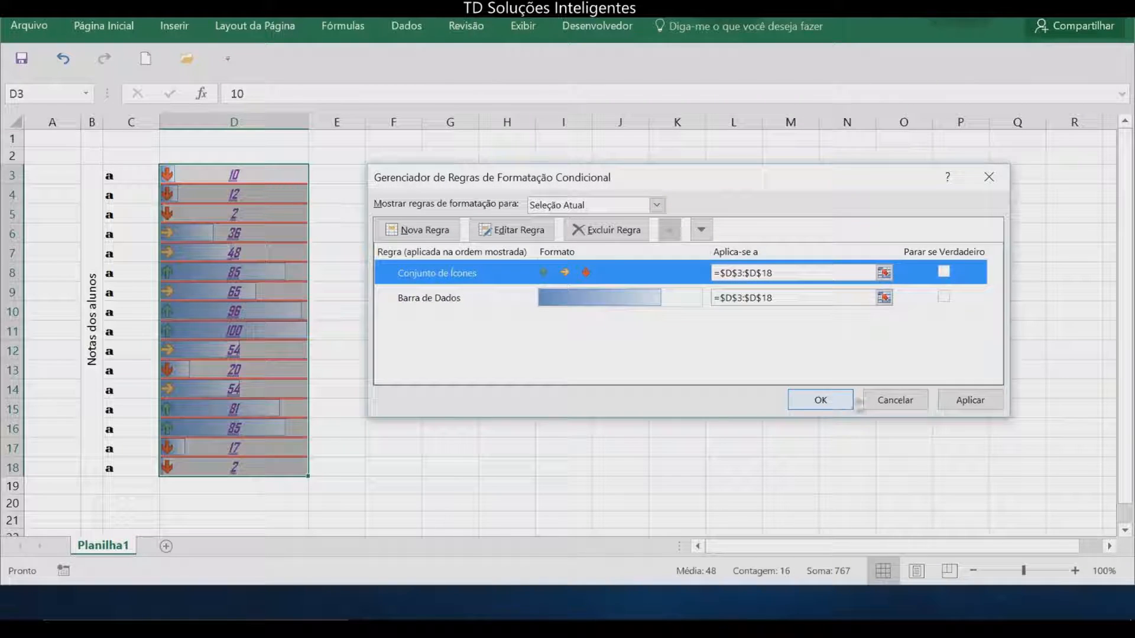
{"action": "left_click", "coordinate": [970, 400]}
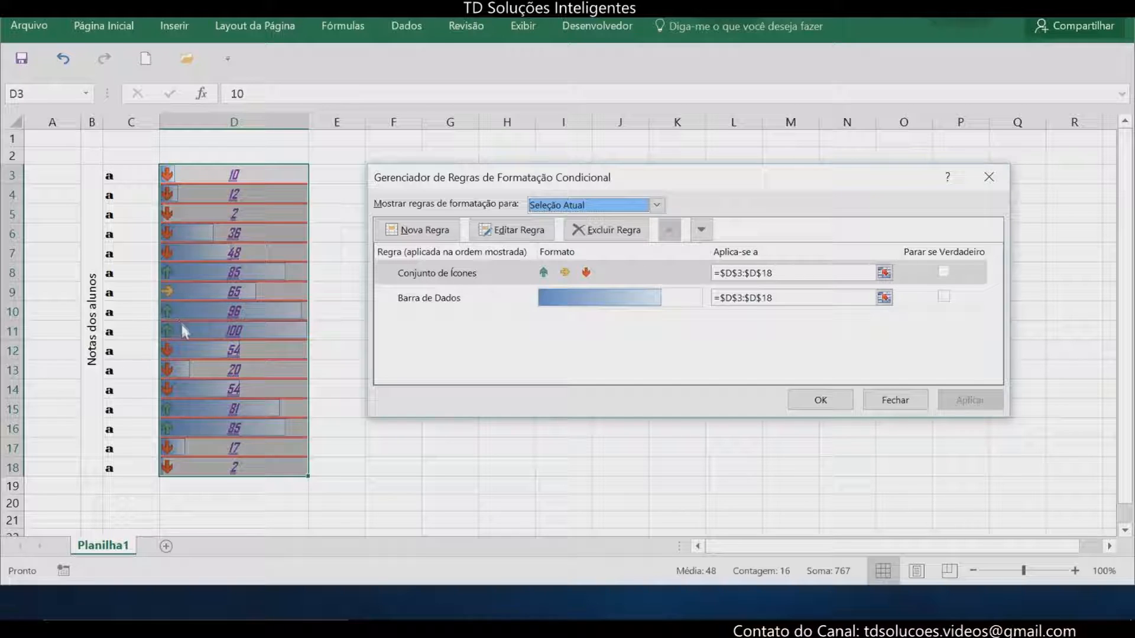
{"action": "left_click", "coordinate": [822, 400]}
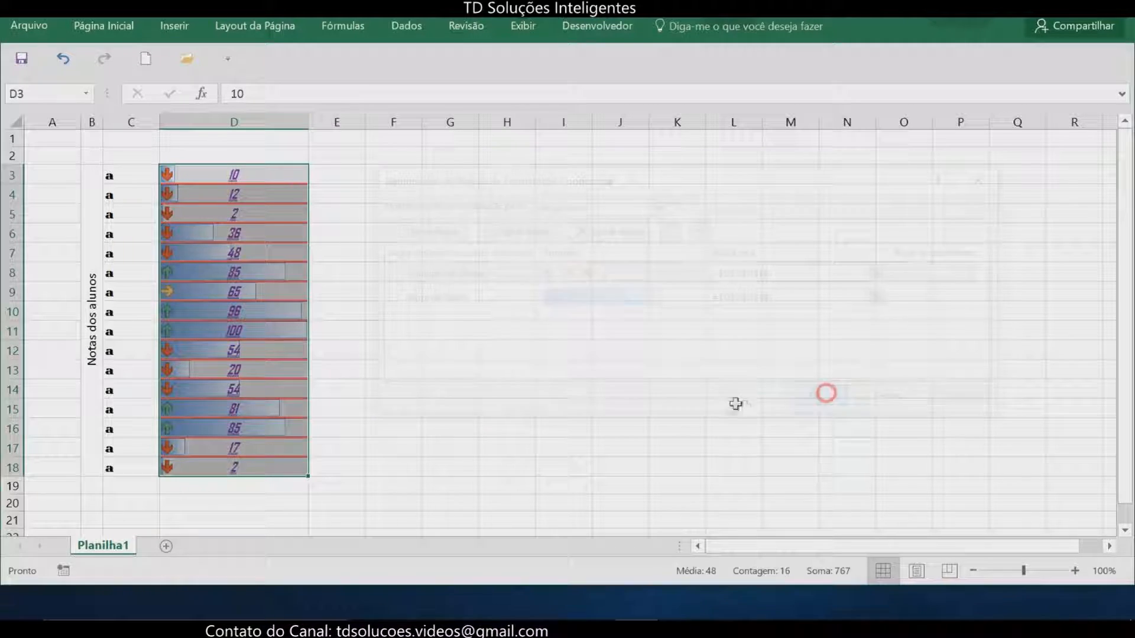
Step: Compare the green, yellow and red arrows in column D with the grades they mark
{"action": "left_click", "coordinate": [541, 352]}
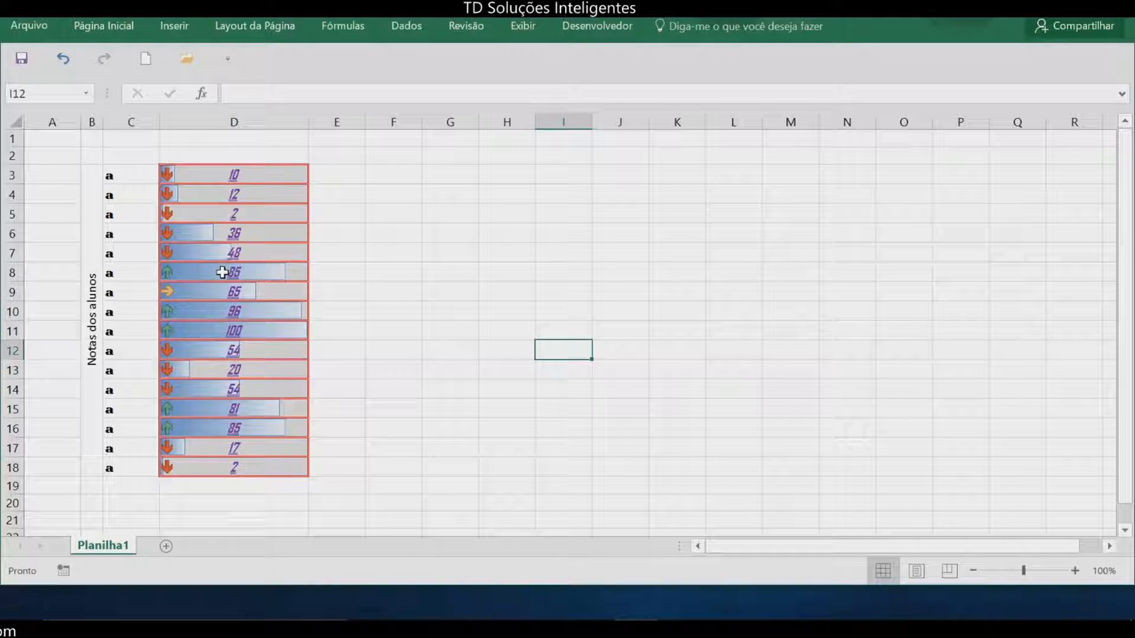
{"action": "left_click", "coordinate": [222, 271]}
{"action": "left_click", "coordinate": [223, 311]}
{"action": "left_click", "coordinate": [225, 330]}
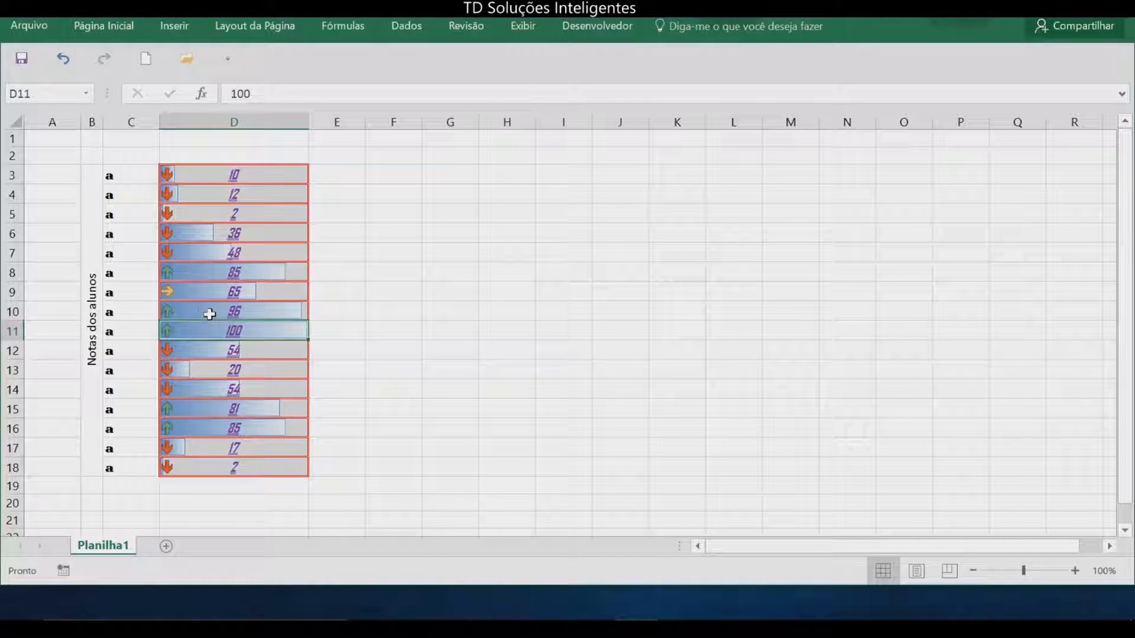
{"action": "left_click", "coordinate": [202, 295]}
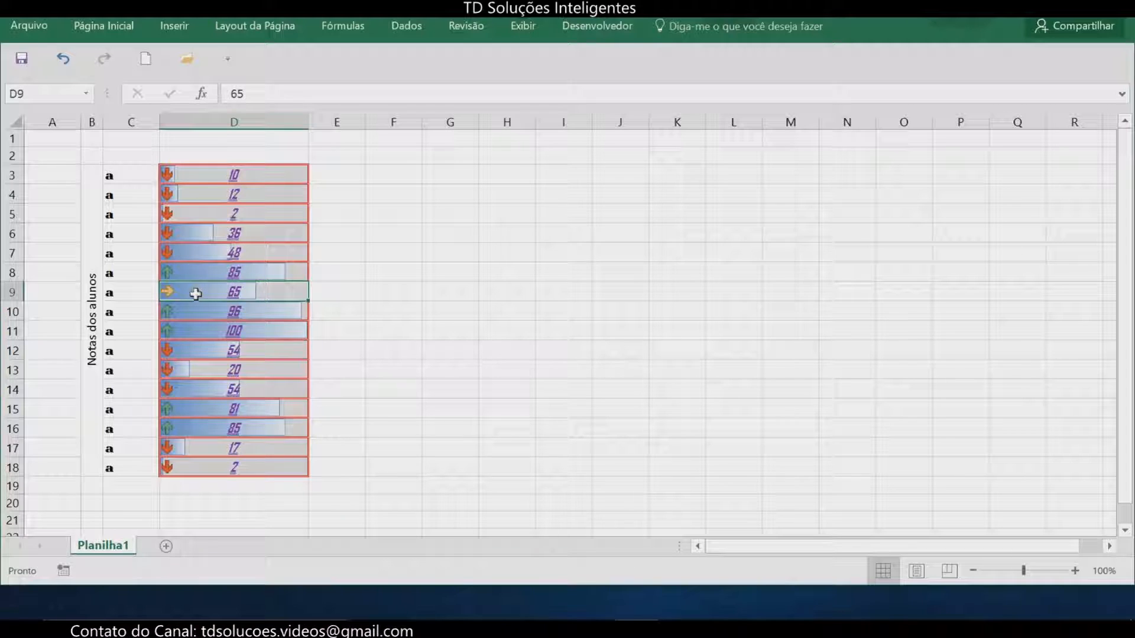
{"action": "left_click", "coordinate": [197, 253]}
{"action": "left_click_drag", "start_coordinate": [195, 171], "coordinate": [210, 258]}
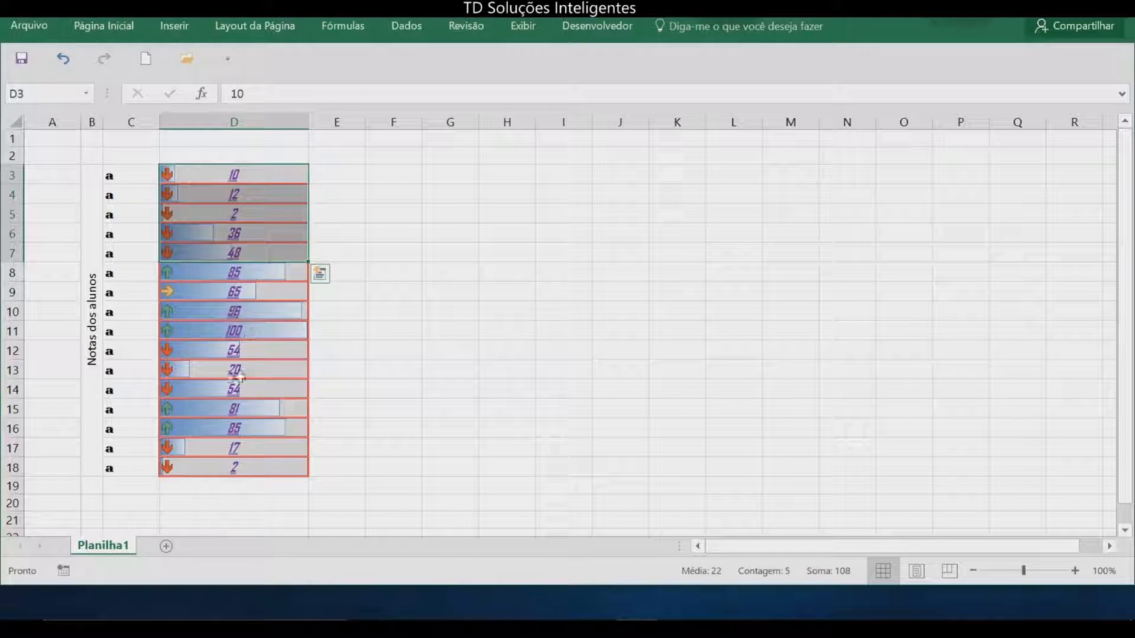
{"action": "left_click_drag", "start_coordinate": [208, 347], "coordinate": [211, 394]}
{"action": "left_click_drag", "start_coordinate": [210, 449], "coordinate": [220, 472]}
{"action": "left_click", "coordinate": [428, 235]}
{"action": "left_click", "coordinate": [258, 177]}
{"action": "left_click_drag", "start_coordinate": [258, 176], "coordinate": [254, 470]}
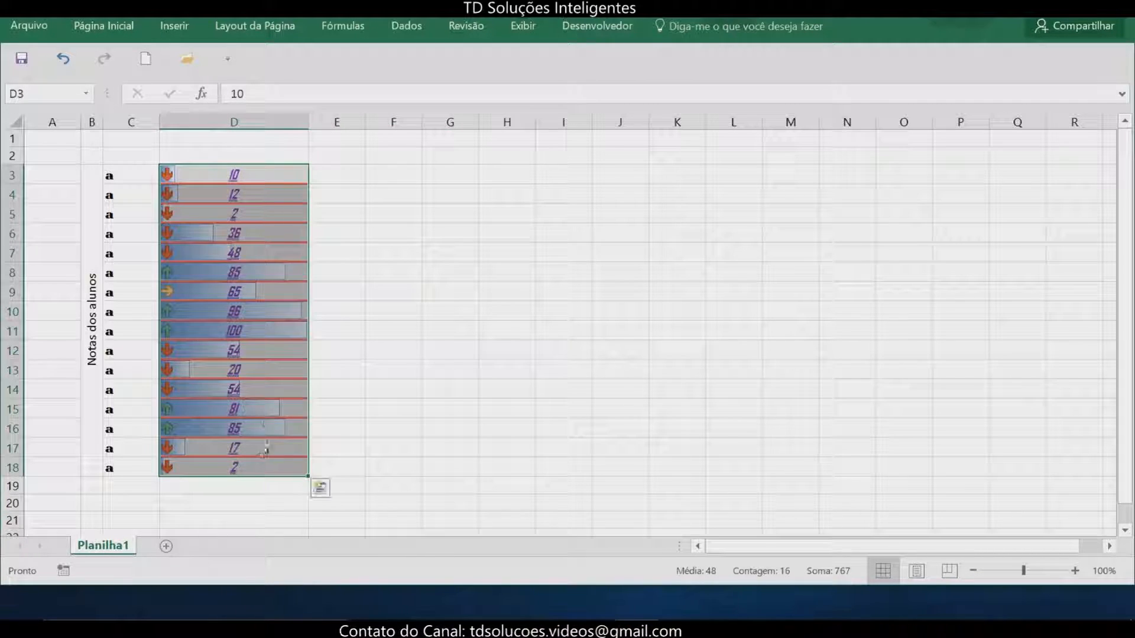
{"action": "left_click", "coordinate": [95, 25]}
{"action": "left_click", "coordinate": [419, 361]}
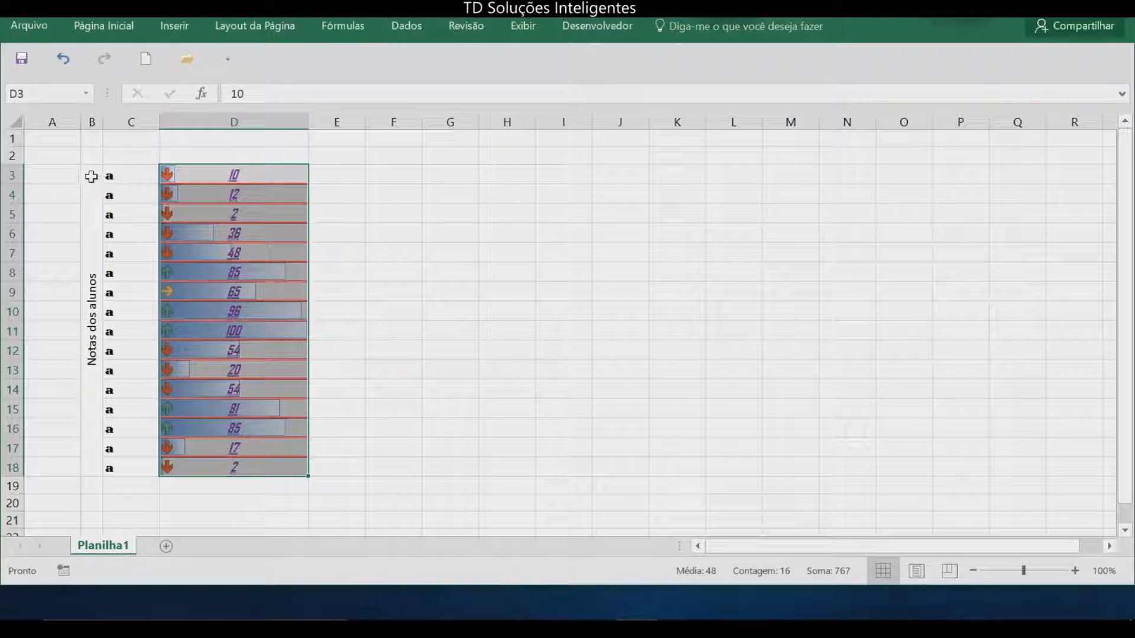
Step: Format B3:D18 as a table with the light style that has a black header row, leaving the existing-headers option off
{"action": "left_click_drag", "start_coordinate": [96, 173], "coordinate": [210, 178]}
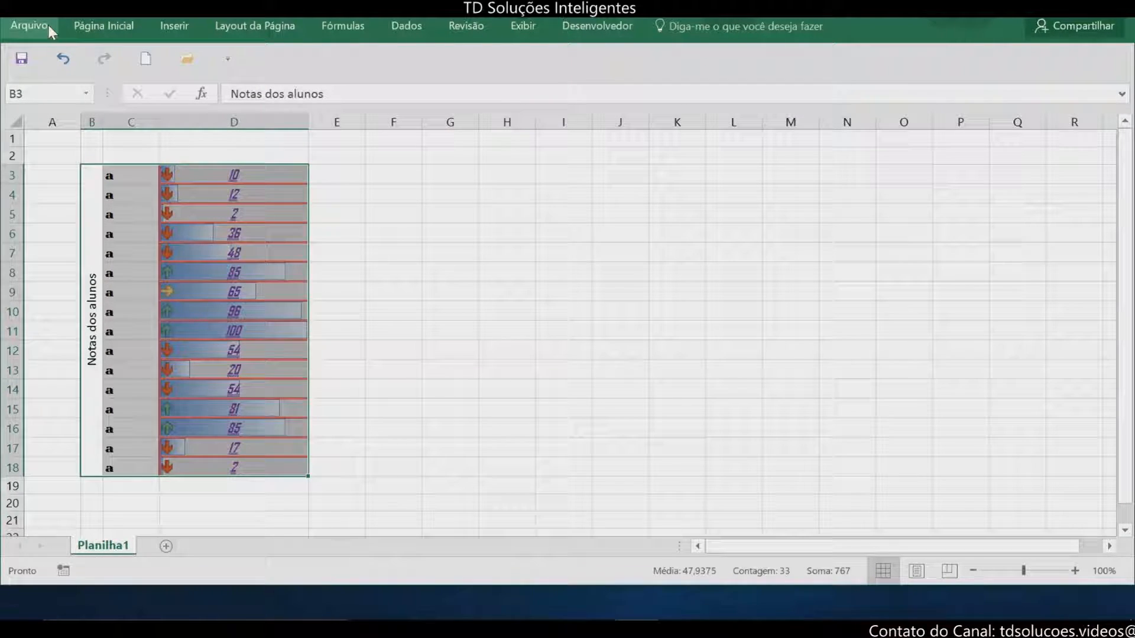
{"action": "left_click", "coordinate": [86, 28]}
{"action": "left_click", "coordinate": [755, 74]}
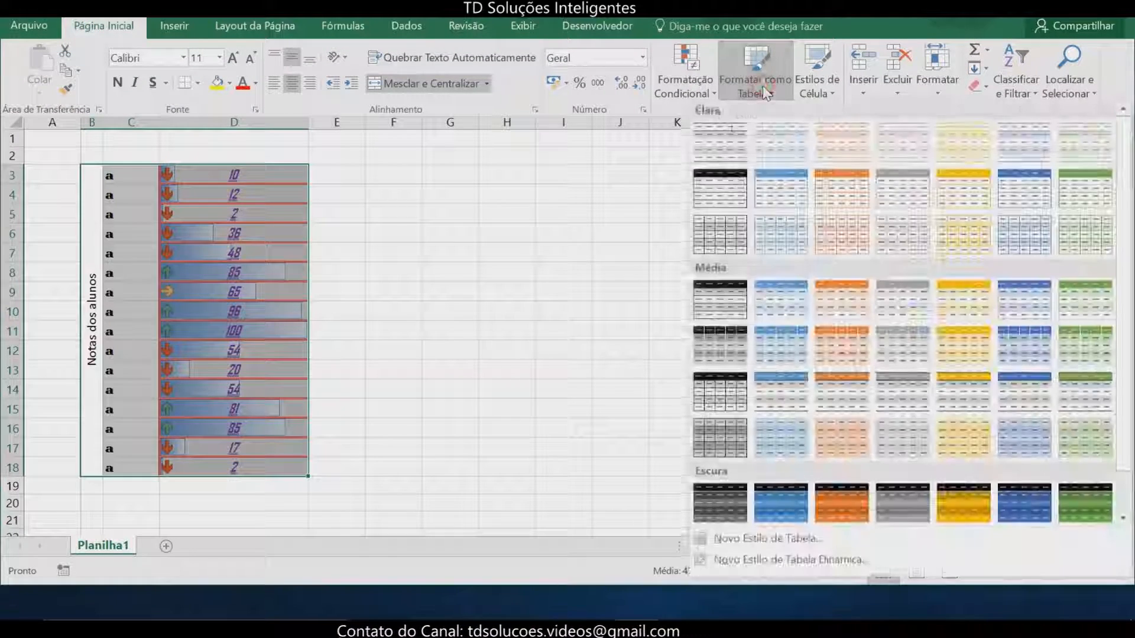
{"action": "left_click", "coordinate": [711, 196]}
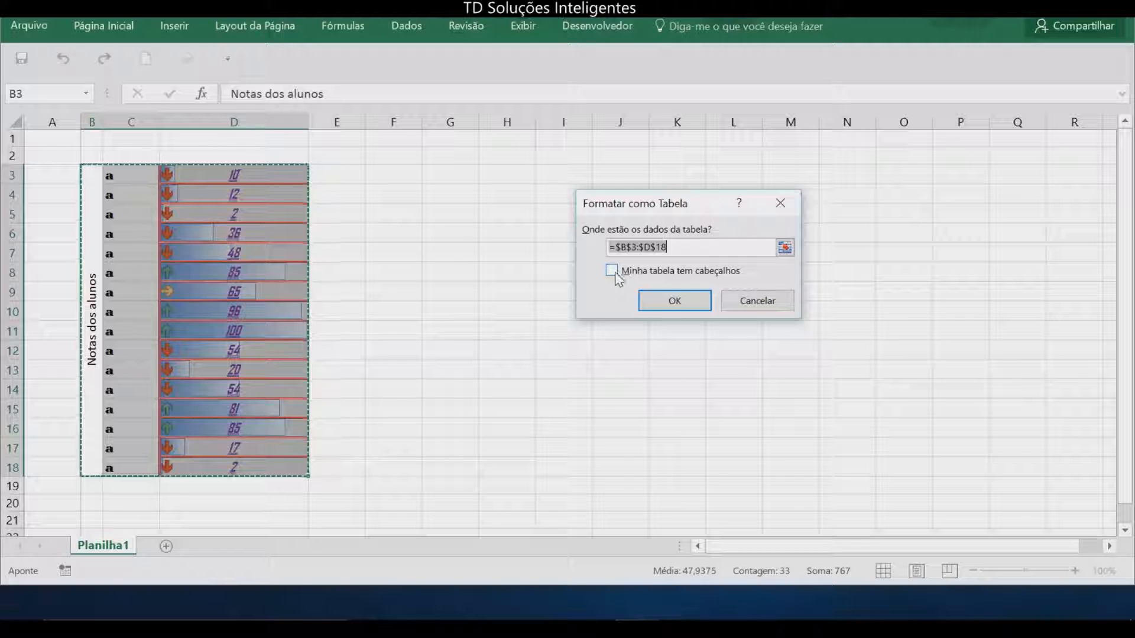
{"action": "left_click", "coordinate": [674, 304]}
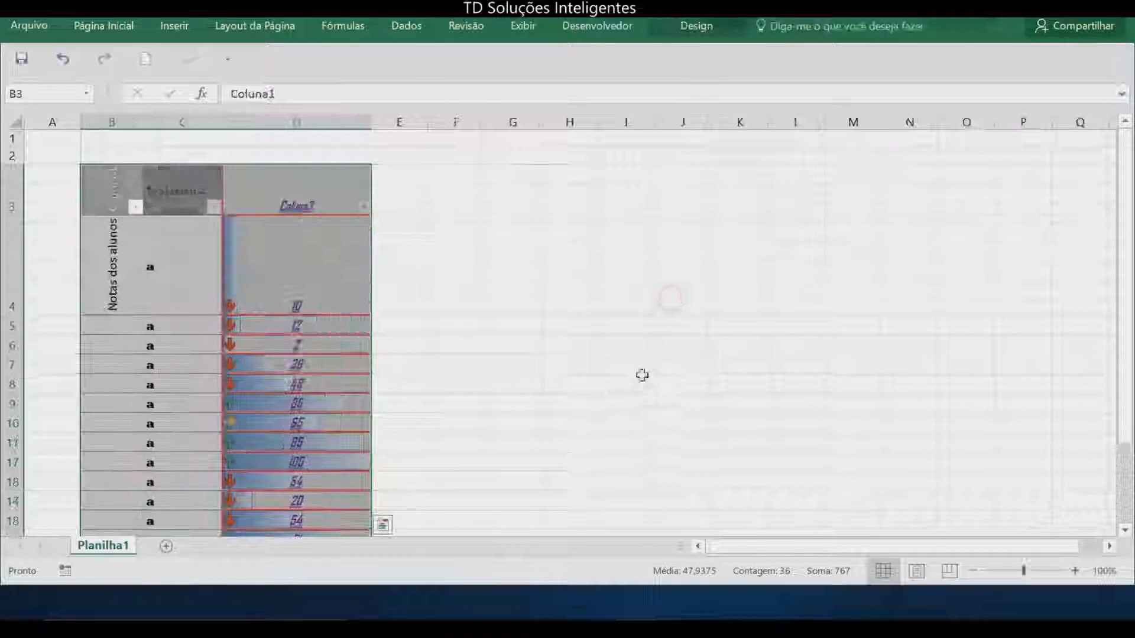
Step: Examine the new table's header row and its rows down to the last grade
{"action": "left_click", "coordinate": [512, 400]}
{"action": "left_click", "coordinate": [189, 217]}
{"action": "left_click", "coordinate": [269, 183]}
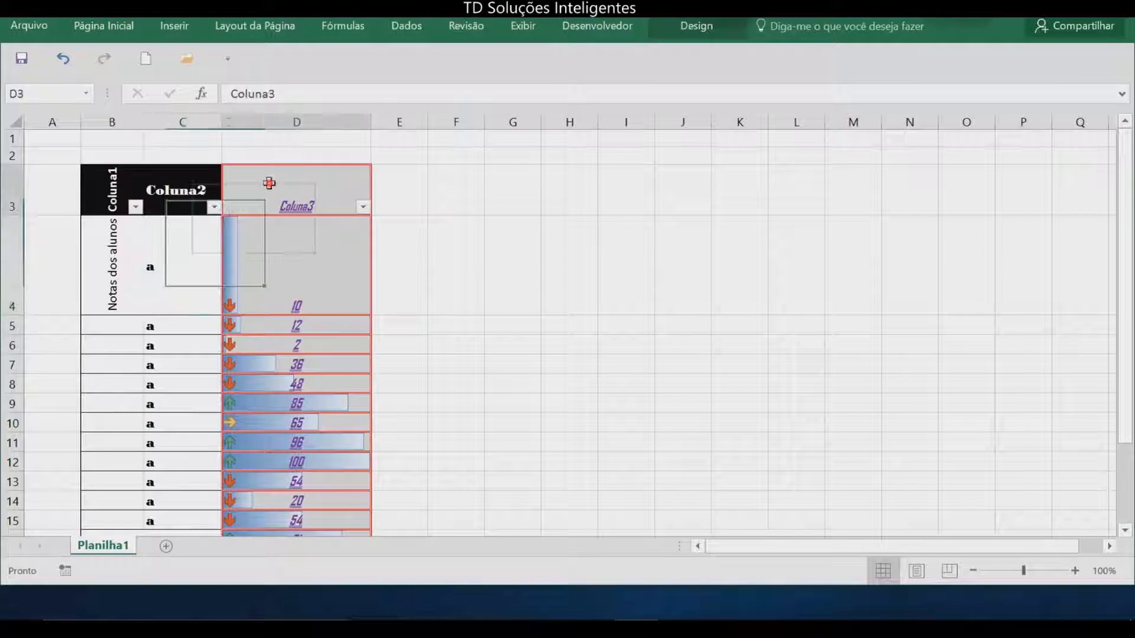
{"action": "scroll", "coordinate": [165, 390], "scroll_direction": "down", "scroll_amount": 2}
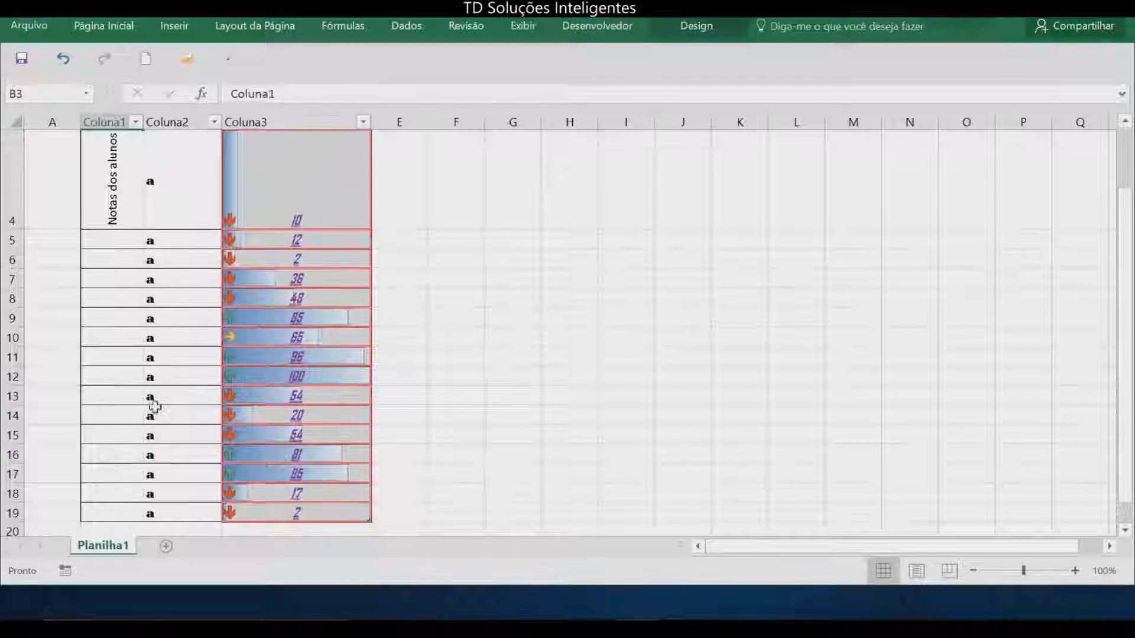
{"action": "scroll", "coordinate": [154, 444], "scroll_direction": "up", "scroll_amount": 2}
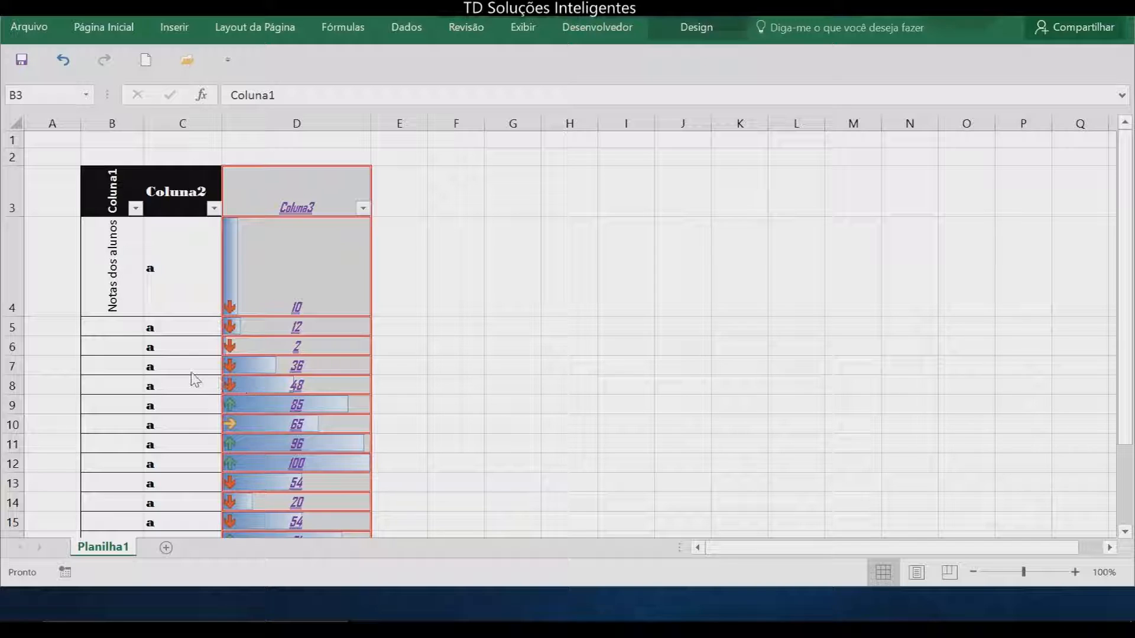
{"action": "scroll", "coordinate": [195, 379], "scroll_direction": "down", "scroll_amount": 2}
{"action": "scroll", "coordinate": [183, 392], "scroll_direction": "up", "scroll_amount": 1}
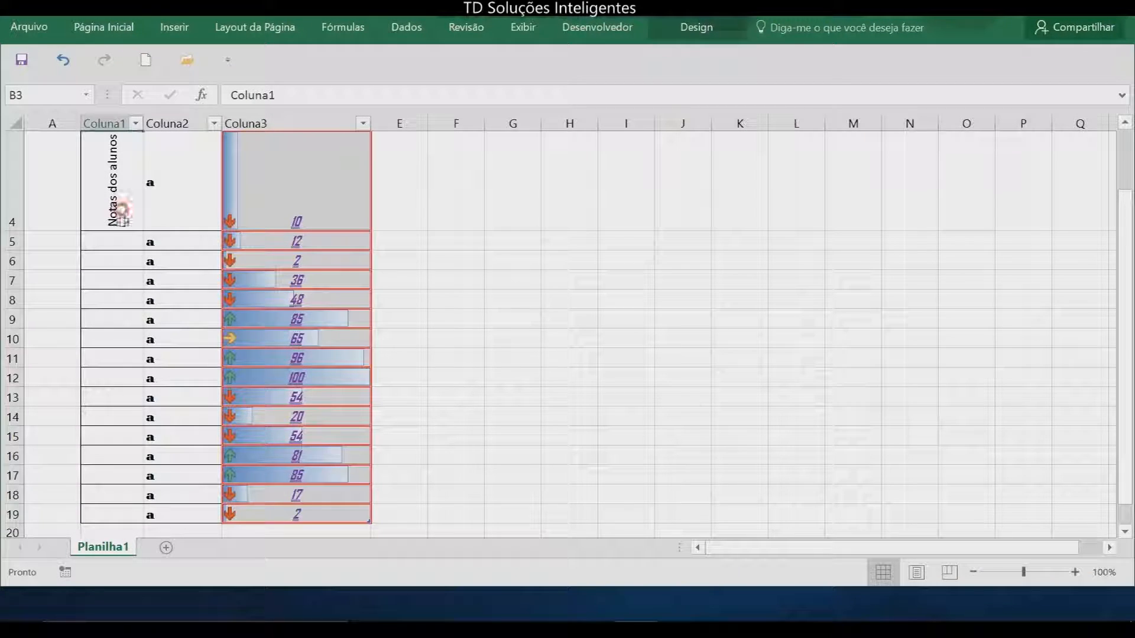
Step: Select the Coluna1 cells B4:B19 and check whether Merge & Center is available for them
{"action": "left_click_drag", "start_coordinate": [123, 210], "coordinate": [126, 497]}
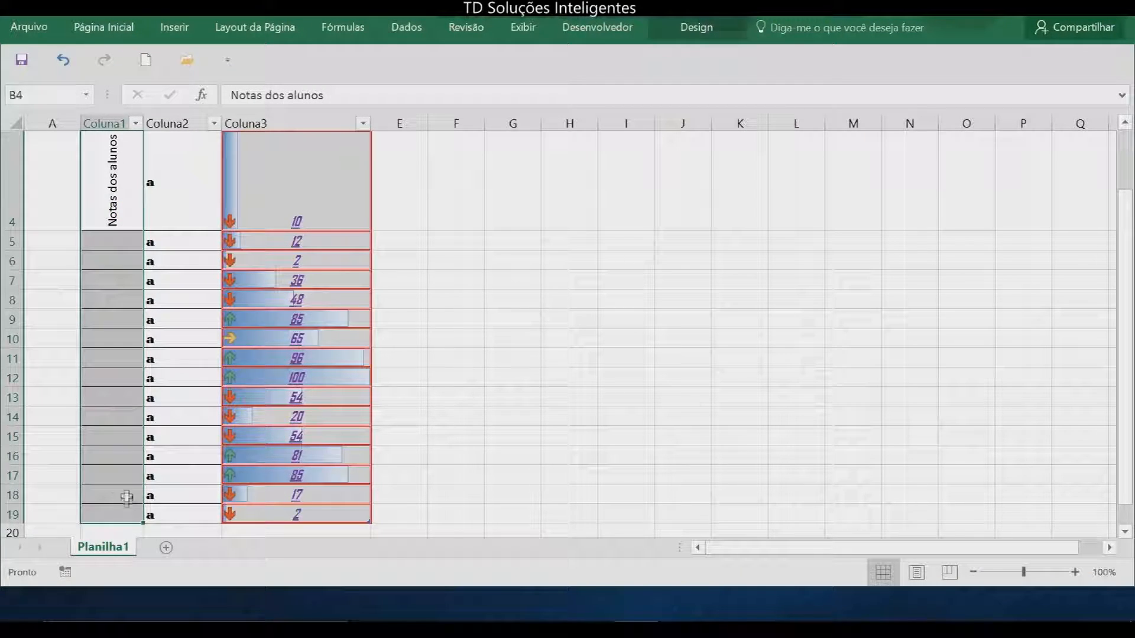
{"action": "scroll", "coordinate": [127, 497], "scroll_direction": "up", "scroll_amount": 1}
{"action": "left_click", "coordinate": [126, 396]}
{"action": "left_click_drag", "start_coordinate": [132, 278], "coordinate": [112, 519]}
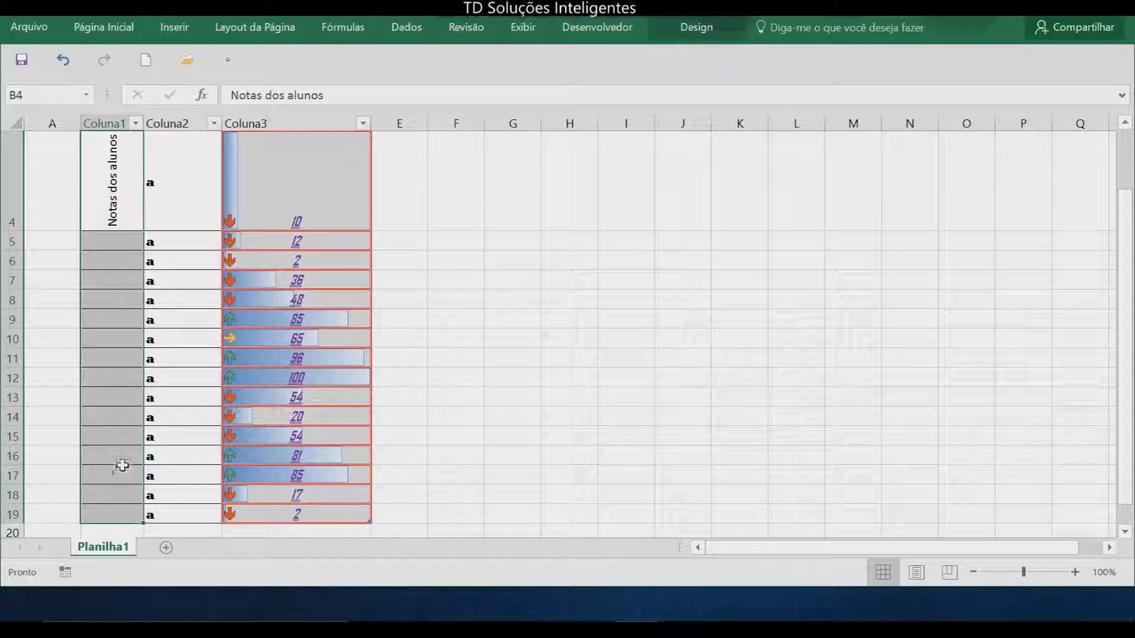
{"action": "left_click", "coordinate": [116, 26]}
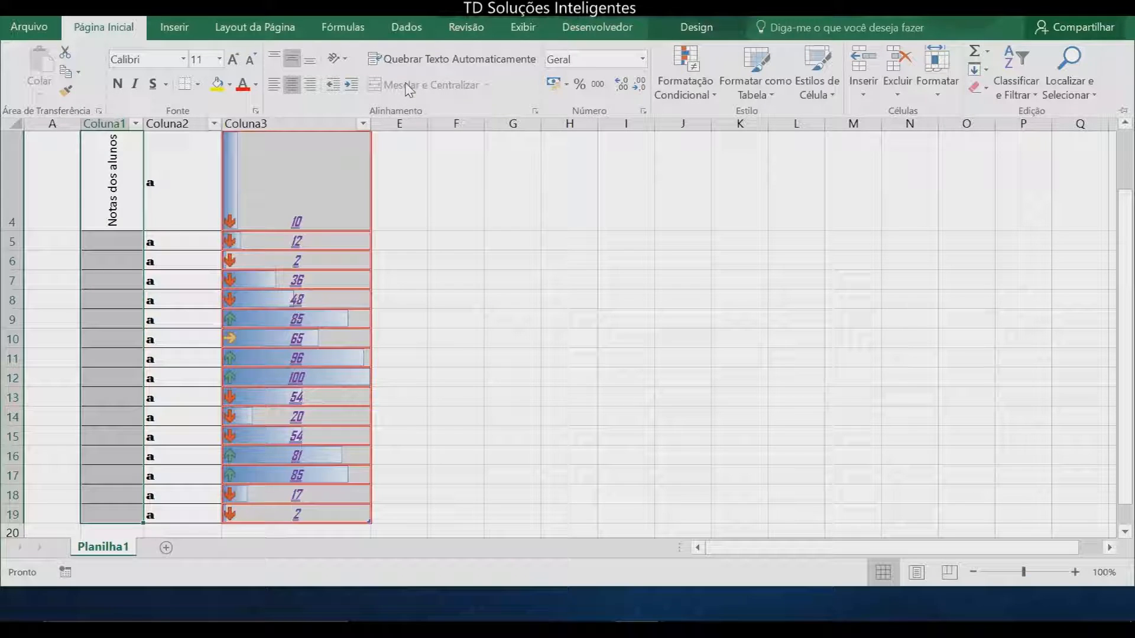
{"action": "left_click", "coordinate": [448, 382]}
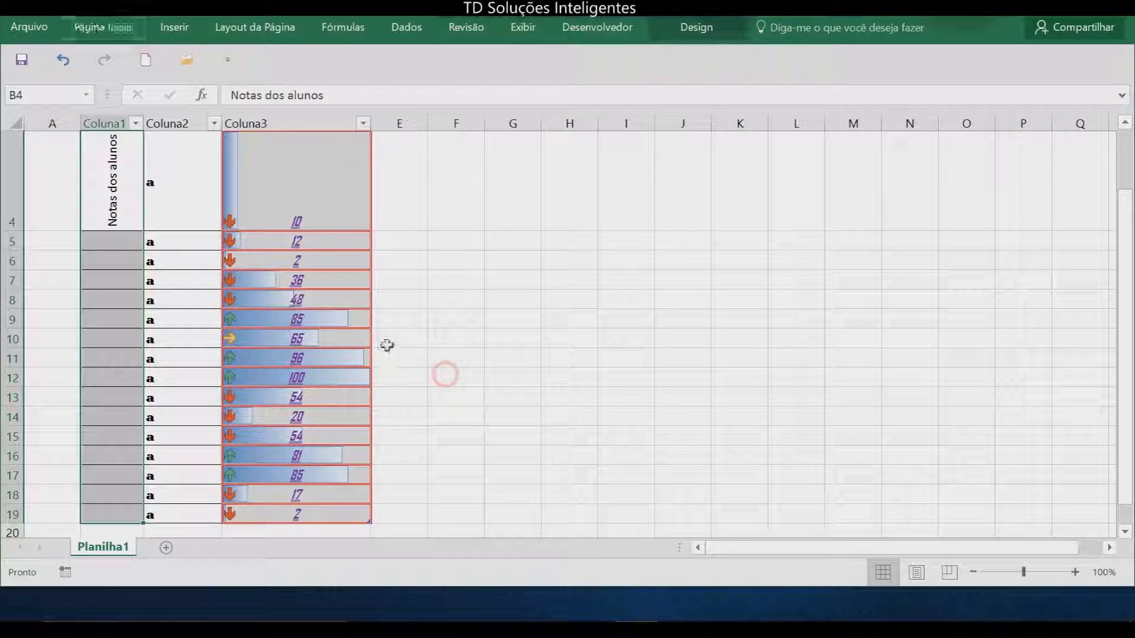
{"action": "left_click", "coordinate": [393, 337]}
{"action": "scroll", "coordinate": [355, 302], "scroll_direction": "up", "scroll_amount": 1}
{"action": "left_click", "coordinate": [306, 259]}
{"action": "left_click", "coordinate": [187, 253]}
{"action": "left_click", "coordinate": [291, 291]}
{"action": "left_click", "coordinate": [223, 324]}
{"action": "left_click", "coordinate": [204, 327]}
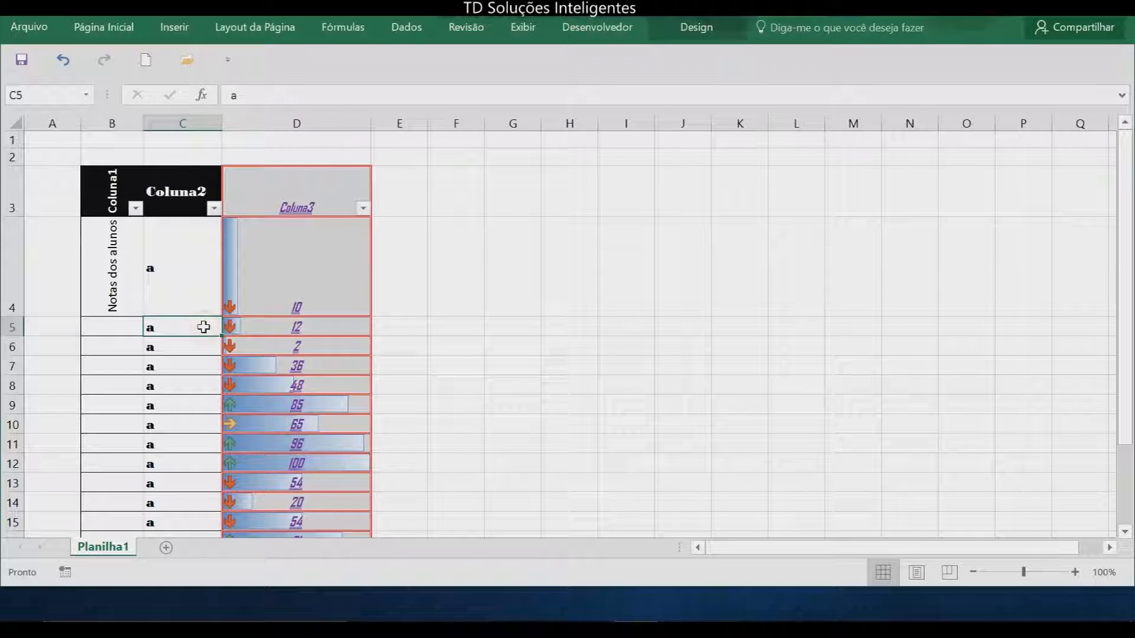
Step: Undo the table formatting so B3:D18 returns to a plain range
{"action": "key", "text": "ctrl+z"}
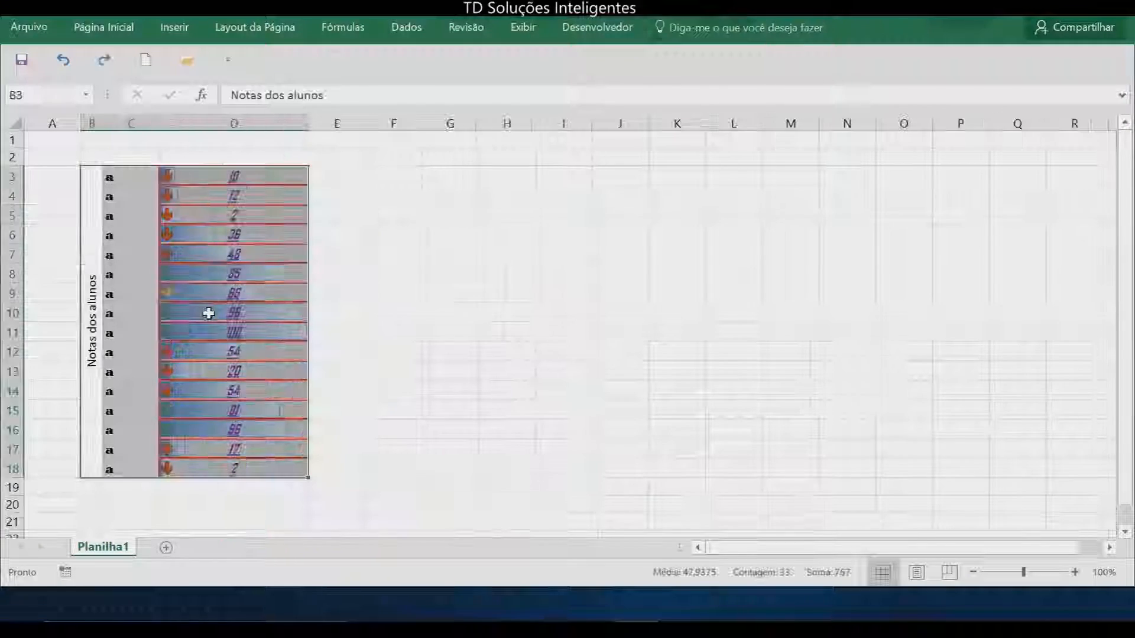
{"action": "key", "text": "ctrl+z"}
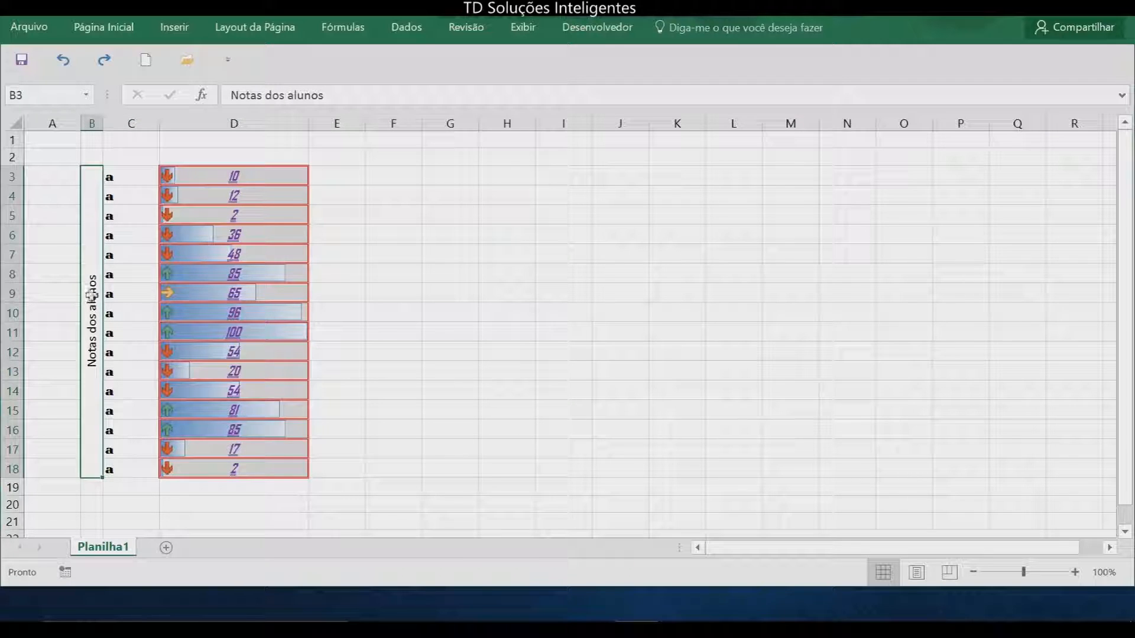
Step: Enter the header "Nome" in cell C2 above the student names
{"action": "left_click", "coordinate": [125, 157]}
{"action": "left_click", "coordinate": [101, 29]}
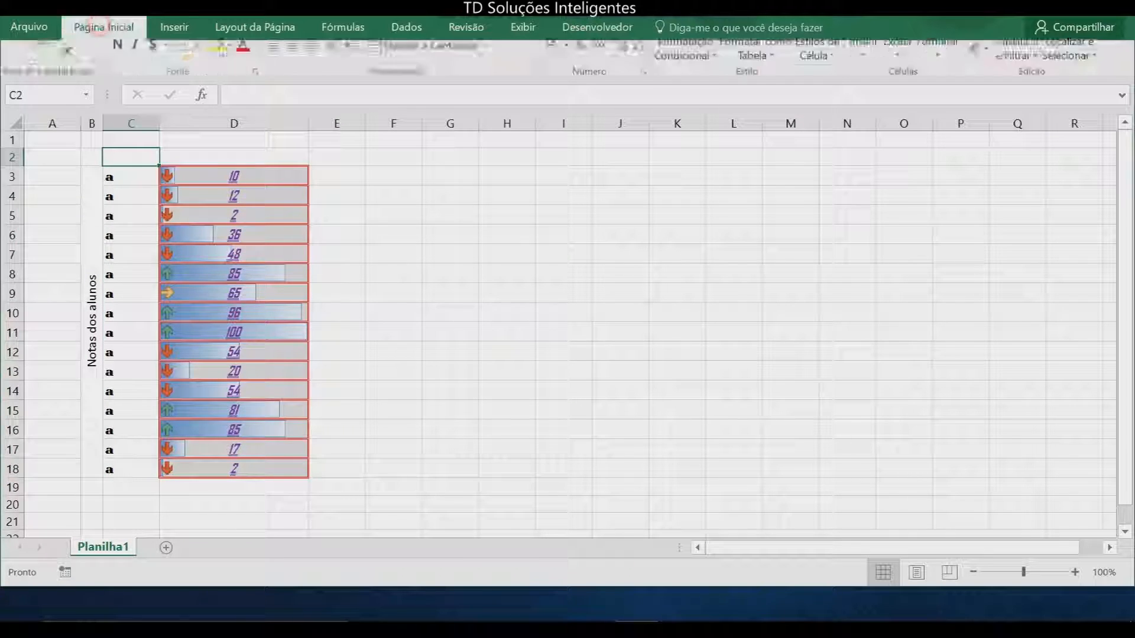
{"action": "left_click", "coordinate": [825, 99]}
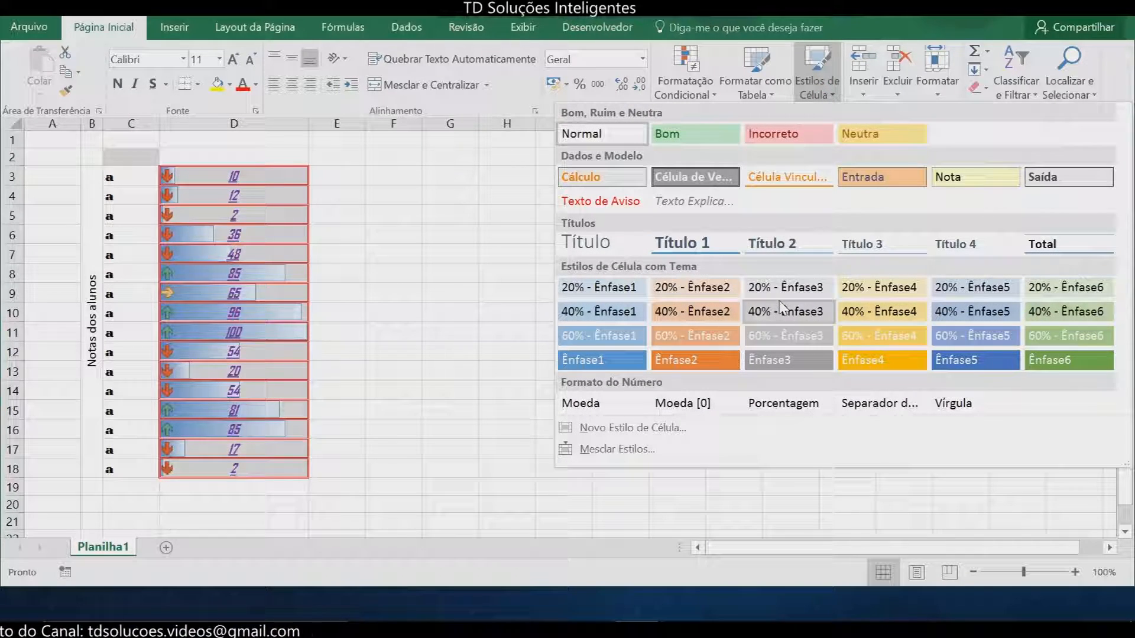
{"action": "left_click", "coordinate": [131, 178]}
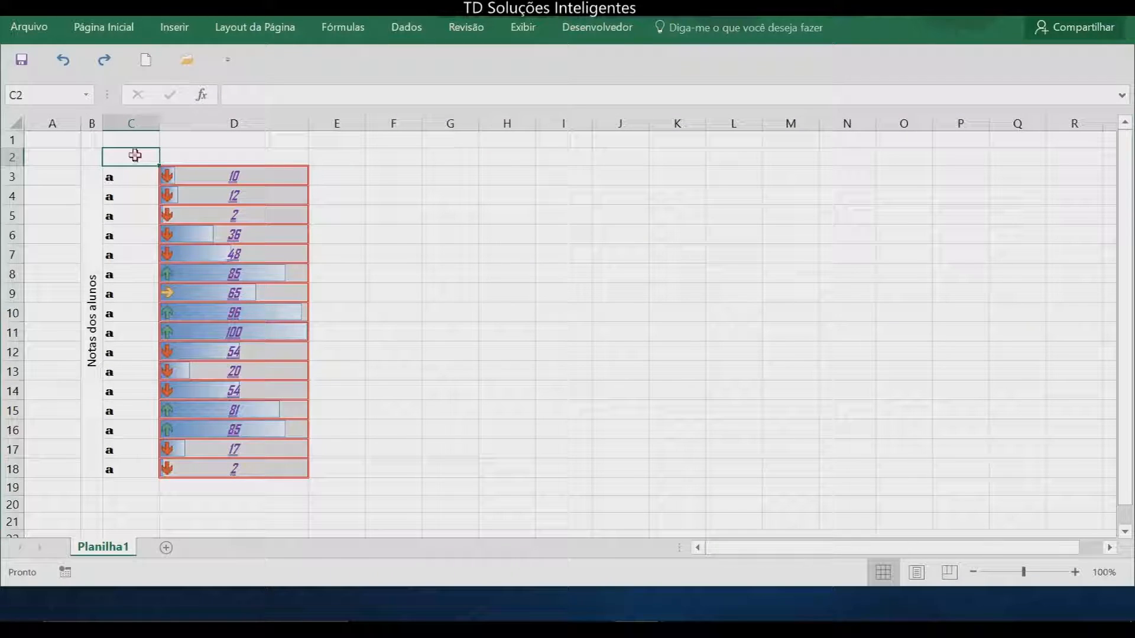
{"action": "type", "text": "Nome"}
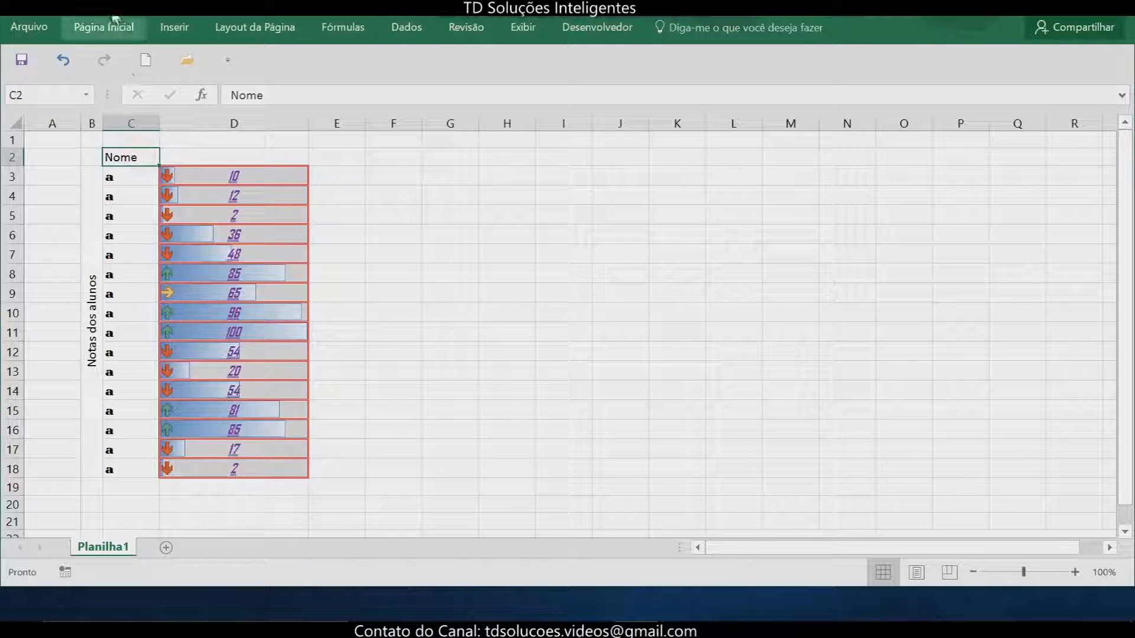
Step: Apply the "60% - Ênfase4" cell style to the Nome header in C2
{"action": "left_click", "coordinate": [104, 27]}
{"action": "left_click", "coordinate": [818, 76]}
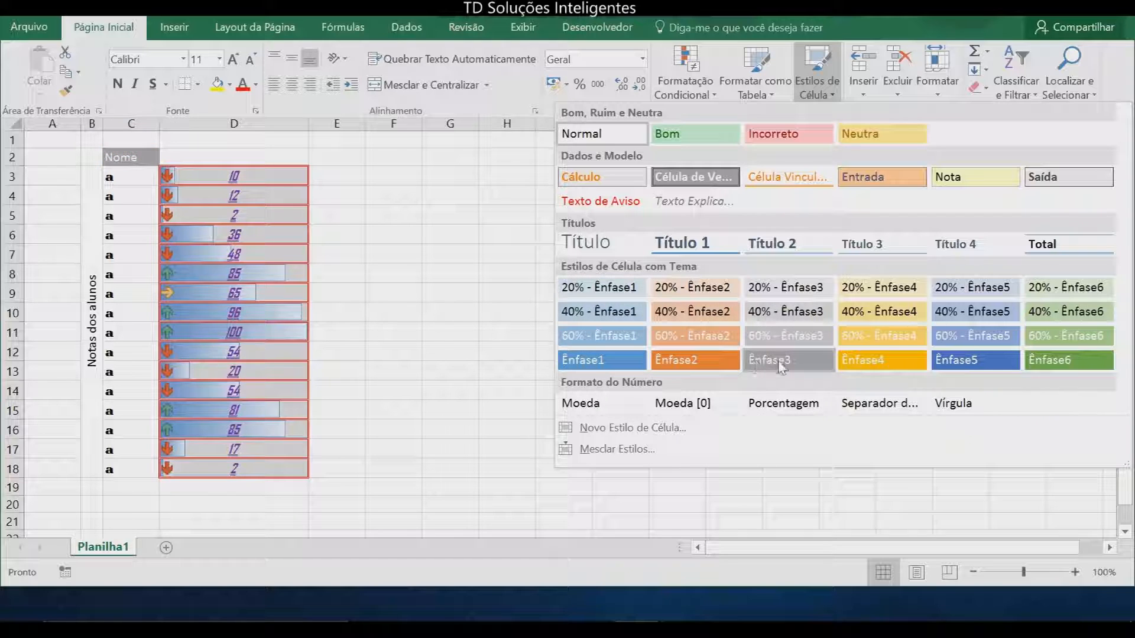
{"action": "left_click", "coordinate": [880, 335]}
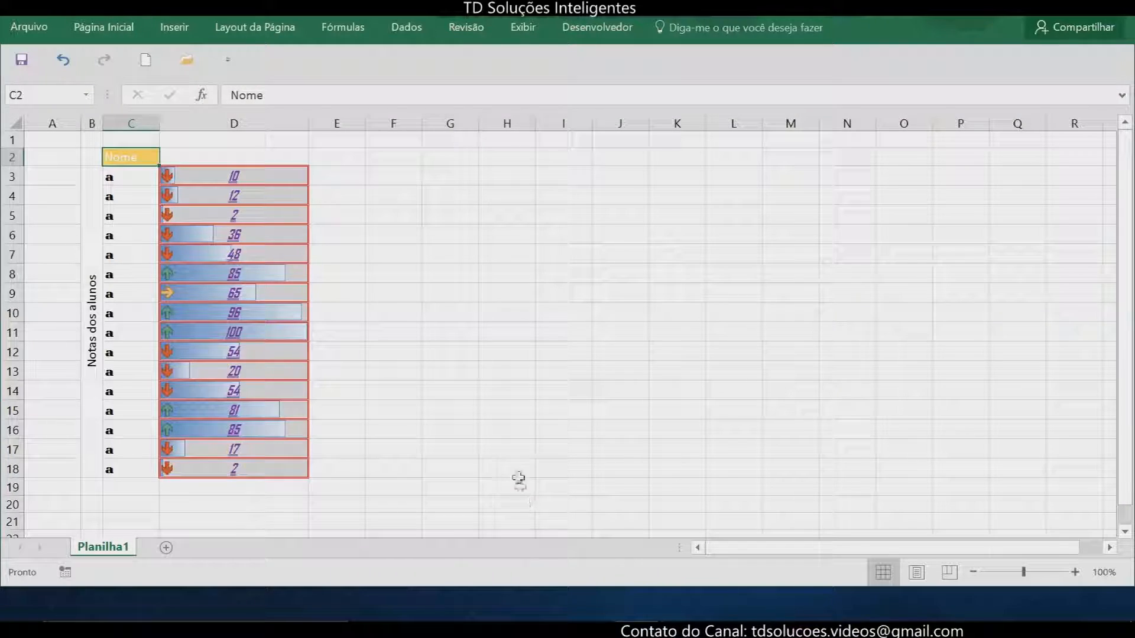
{"action": "left_click", "coordinate": [519, 476]}
Step: Start a new cell style from C2 and keep its number format category as Geral
{"action": "left_click", "coordinate": [133, 156]}
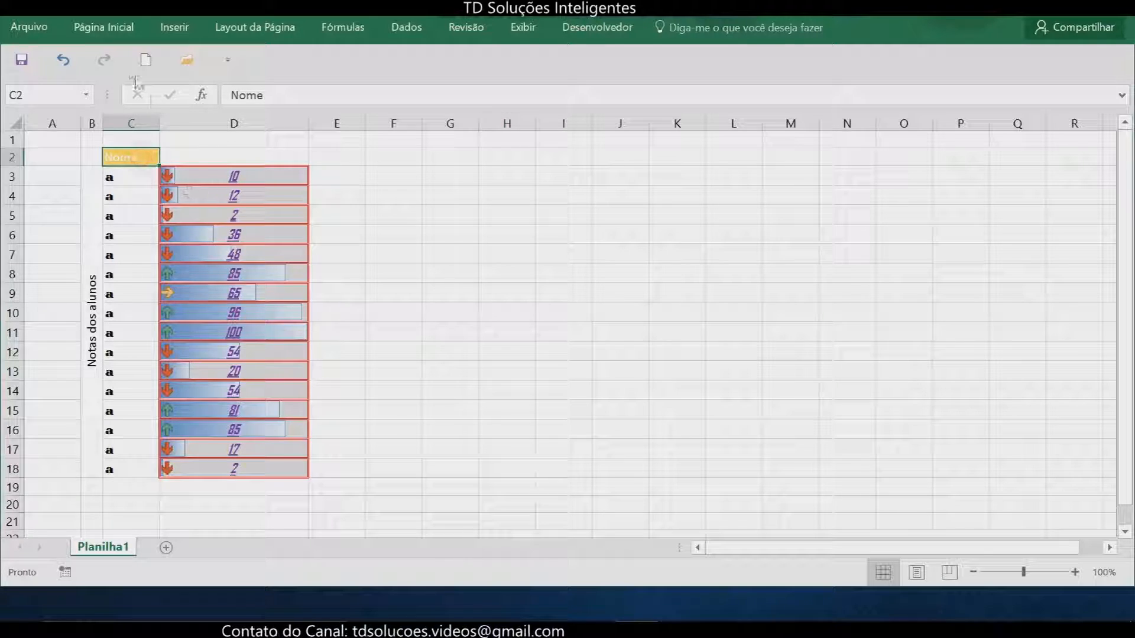
{"action": "left_click", "coordinate": [121, 31]}
{"action": "left_click", "coordinate": [816, 94]}
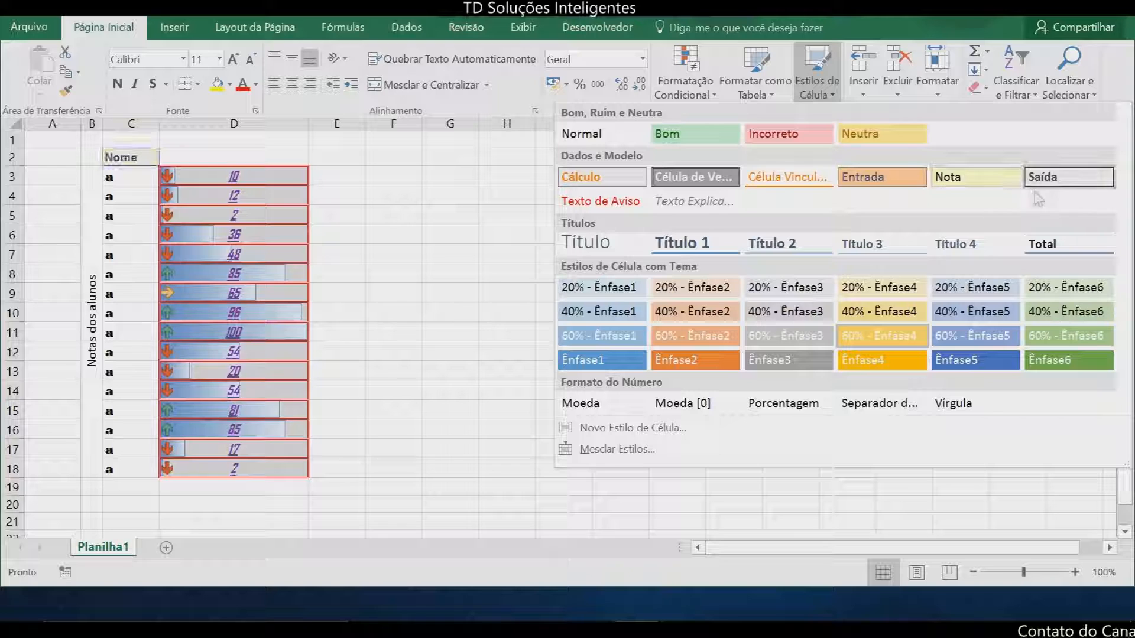
{"action": "left_click", "coordinate": [648, 428]}
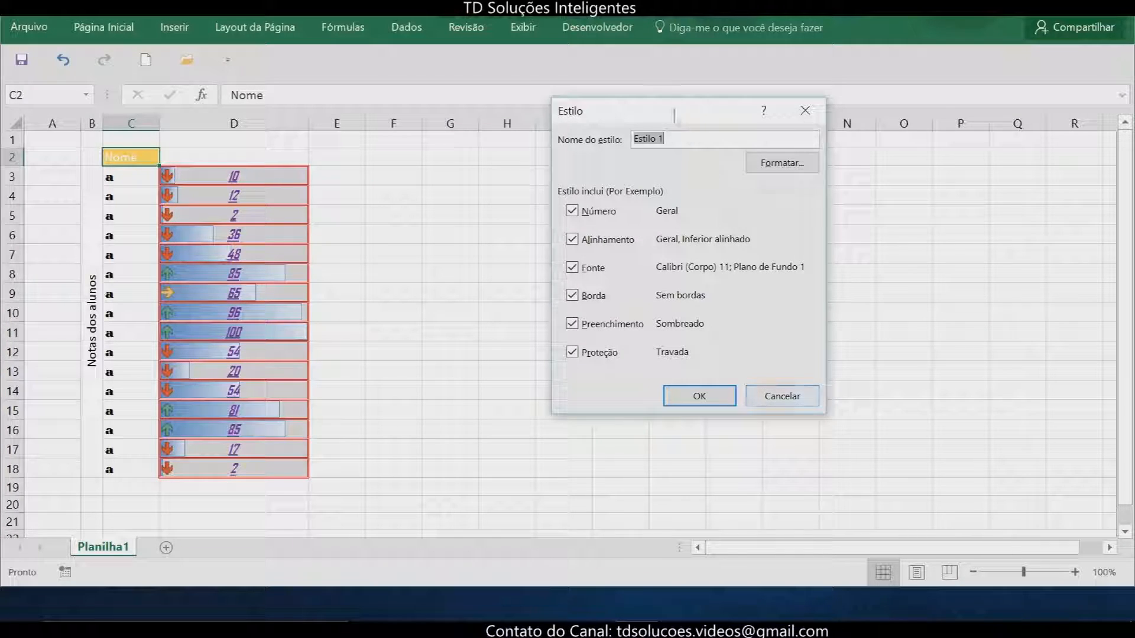
{"action": "left_click", "coordinate": [778, 164]}
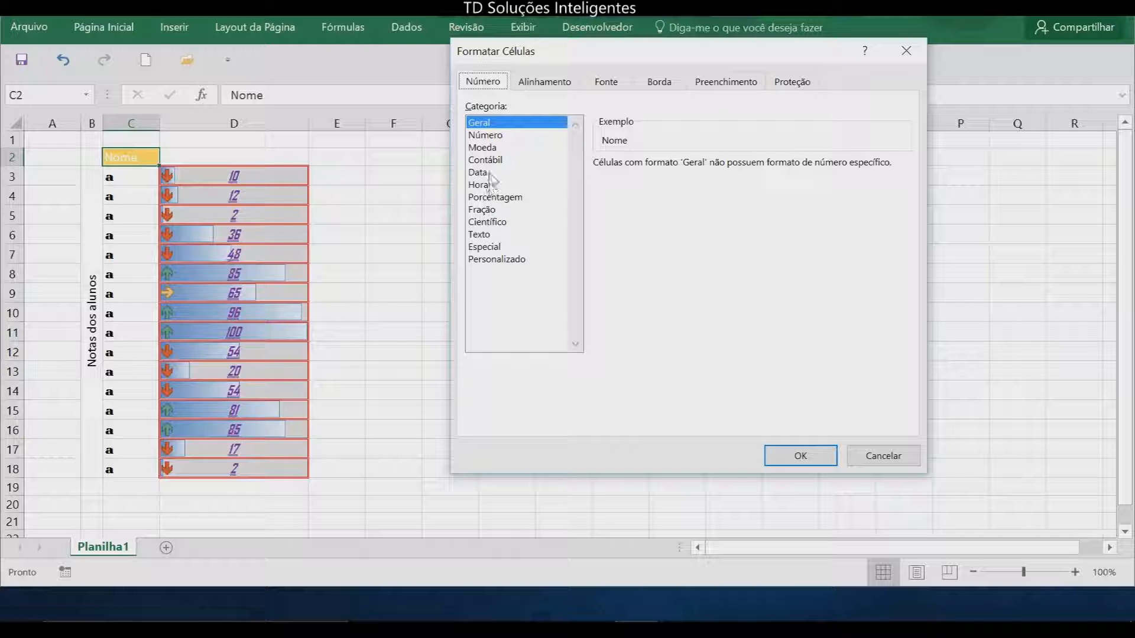
{"action": "left_click", "coordinate": [490, 259]}
{"action": "left_click", "coordinate": [488, 123]}
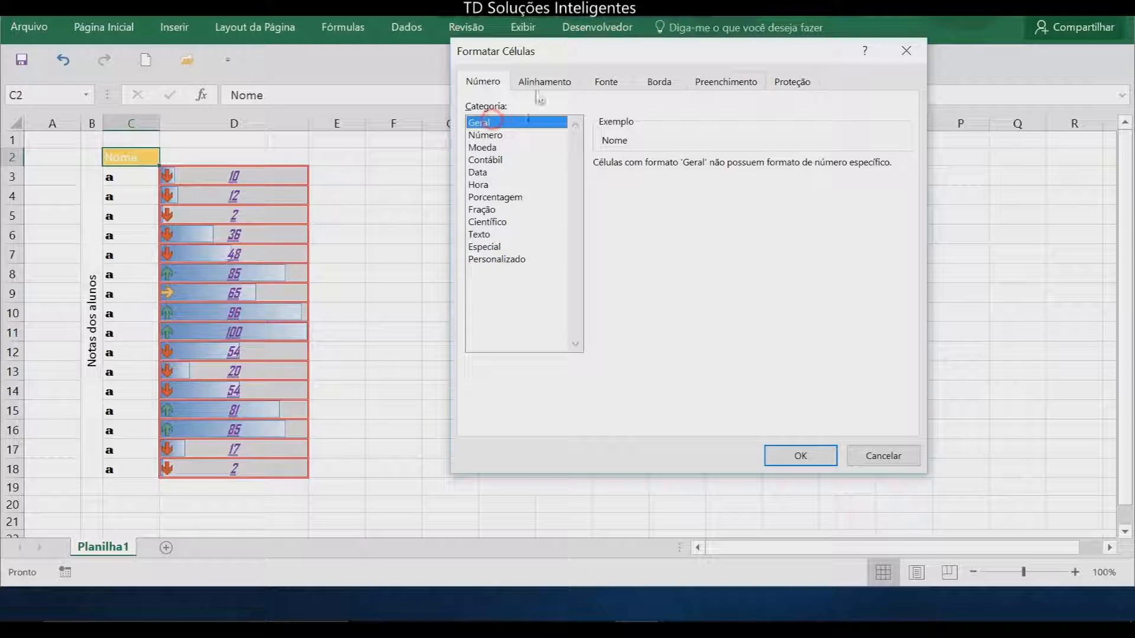
Step: Set the new style's text orientation to 30 degrees, leaving horizontal alignment as Geral
{"action": "left_click", "coordinate": [538, 88]}
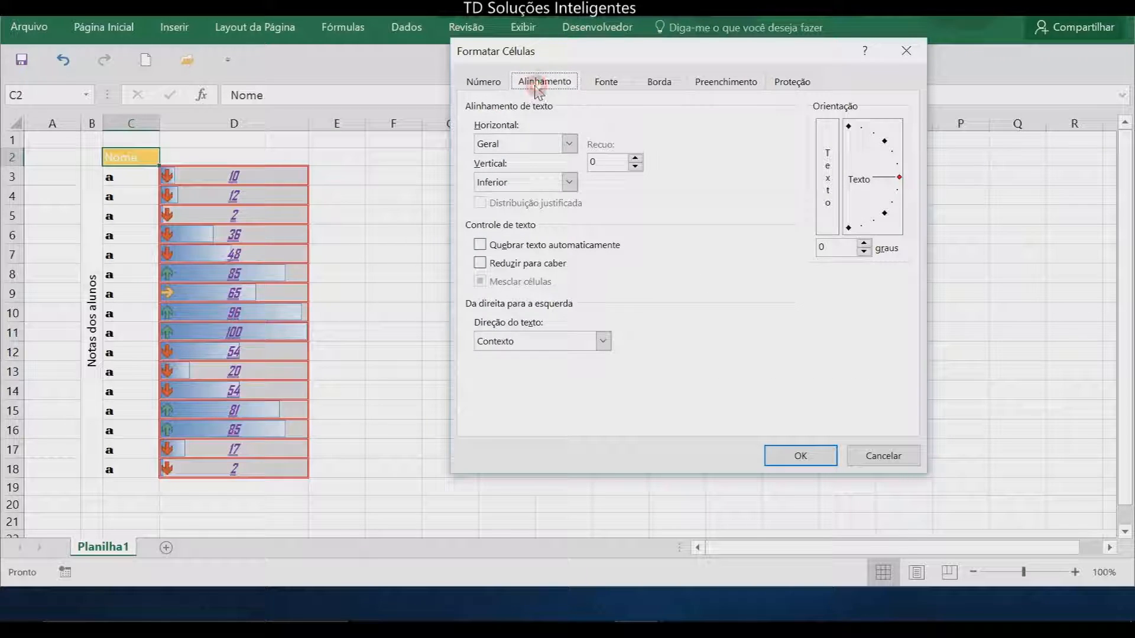
{"action": "left_click", "coordinate": [569, 144]}
{"action": "left_click", "coordinate": [717, 158]}
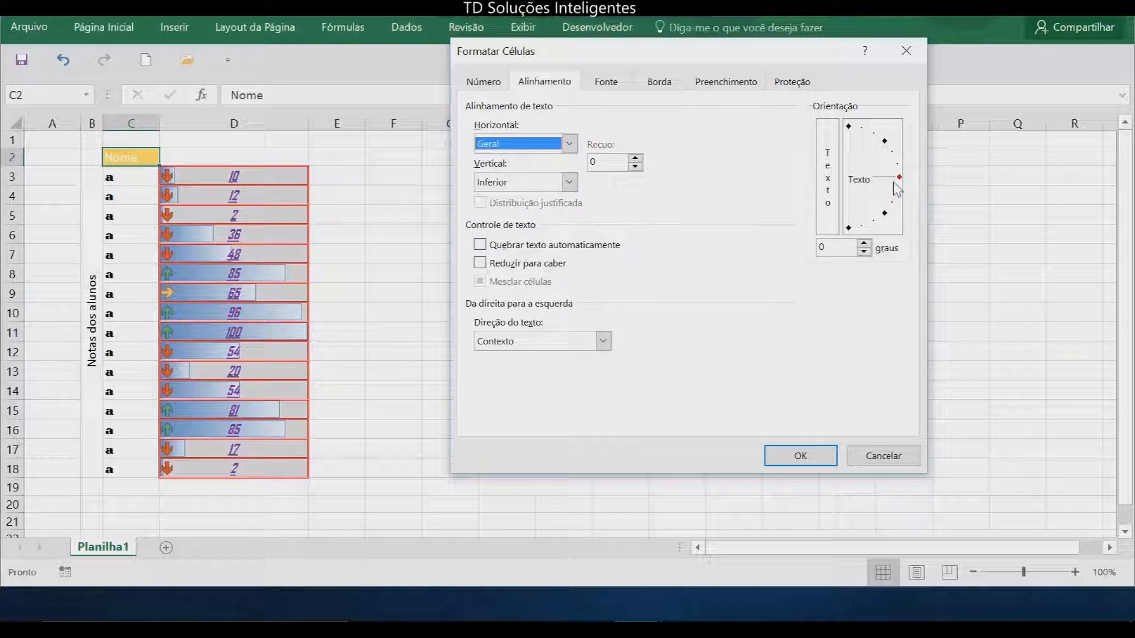
{"action": "left_click_drag", "start_coordinate": [900, 179], "coordinate": [897, 205]}
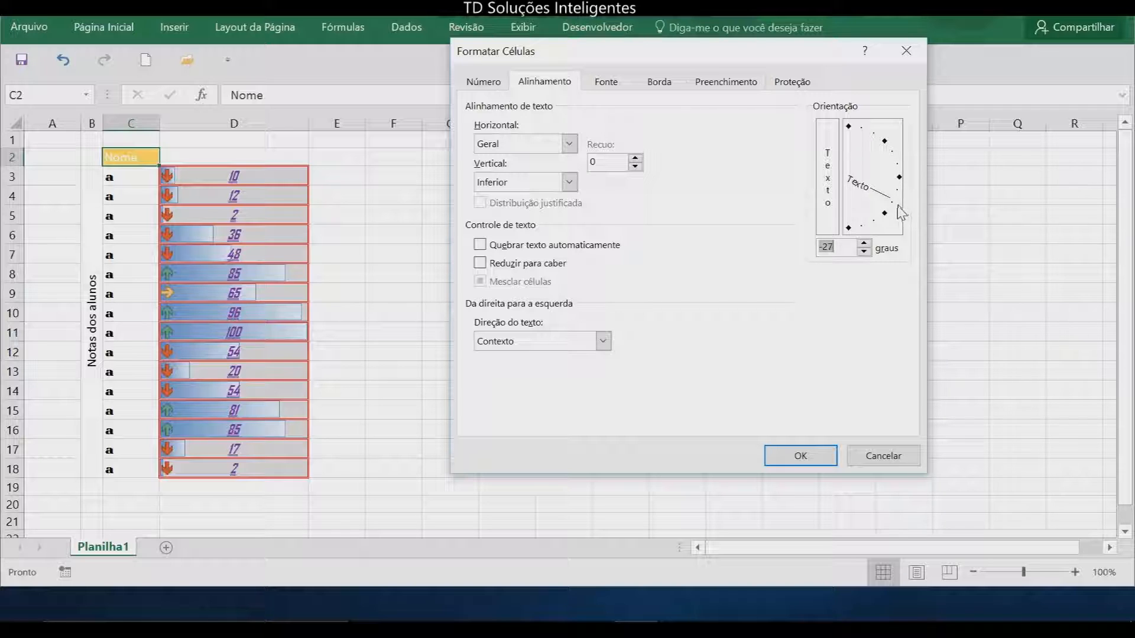
{"action": "left_click_drag", "start_coordinate": [893, 184], "coordinate": [888, 162]}
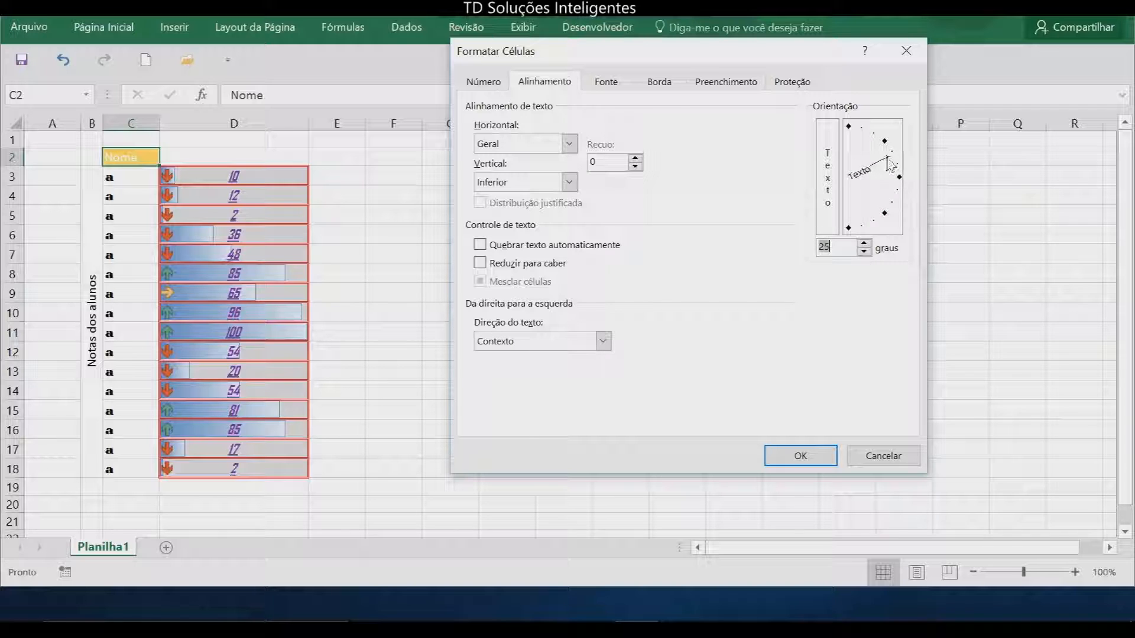
Step: Give the new style a thick outline border on all four sides in the automatic color
{"action": "left_click", "coordinate": [608, 84]}
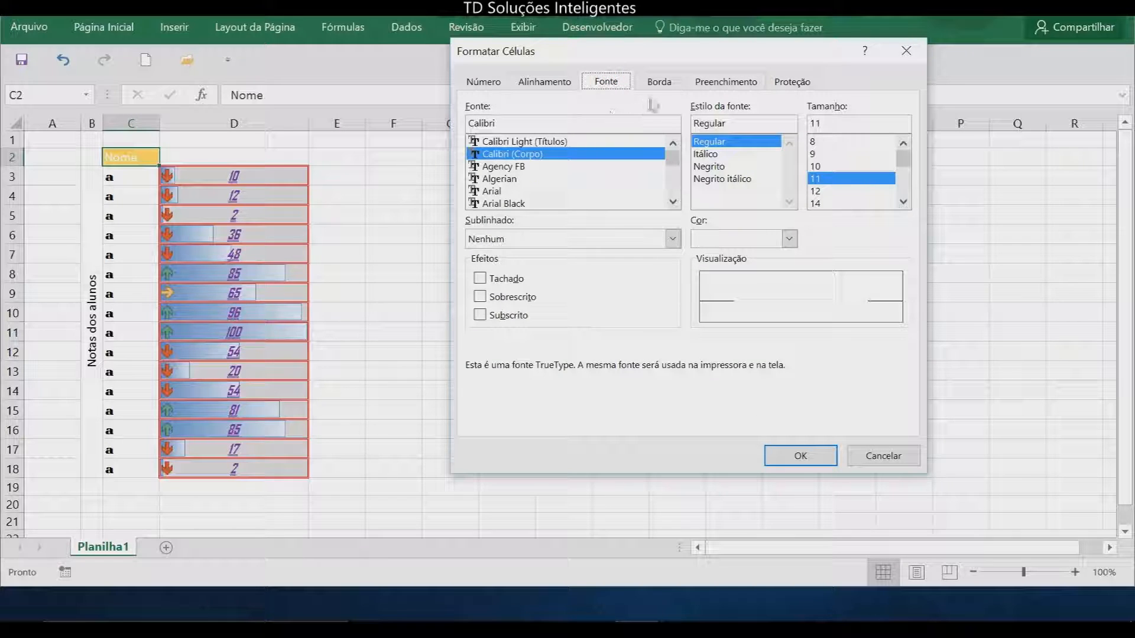
{"action": "left_click", "coordinate": [657, 82]}
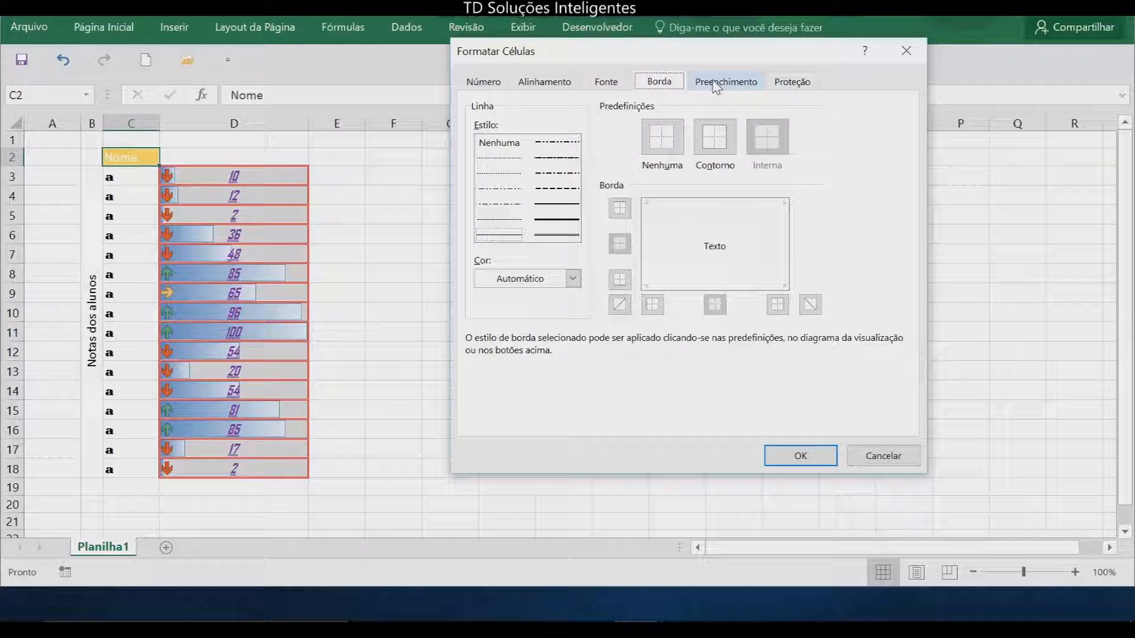
{"action": "left_click", "coordinate": [620, 209]}
{"action": "left_click", "coordinate": [620, 279]}
{"action": "left_click", "coordinate": [652, 304]}
{"action": "left_click", "coordinate": [778, 305]}
{"action": "left_click", "coordinate": [558, 218]}
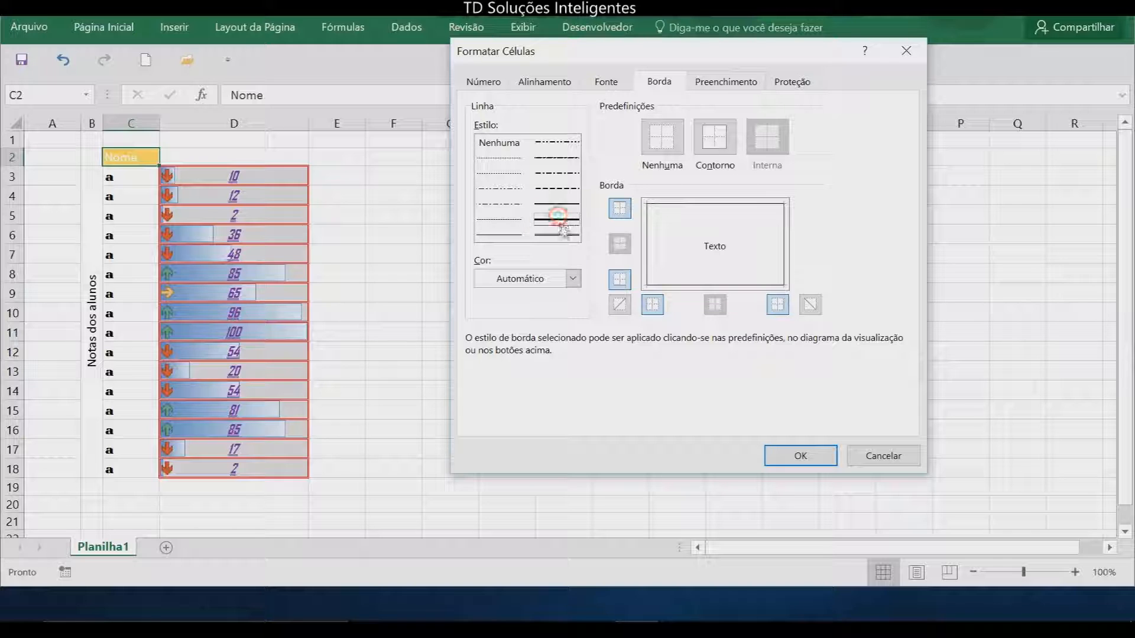
{"action": "left_click", "coordinate": [714, 137]}
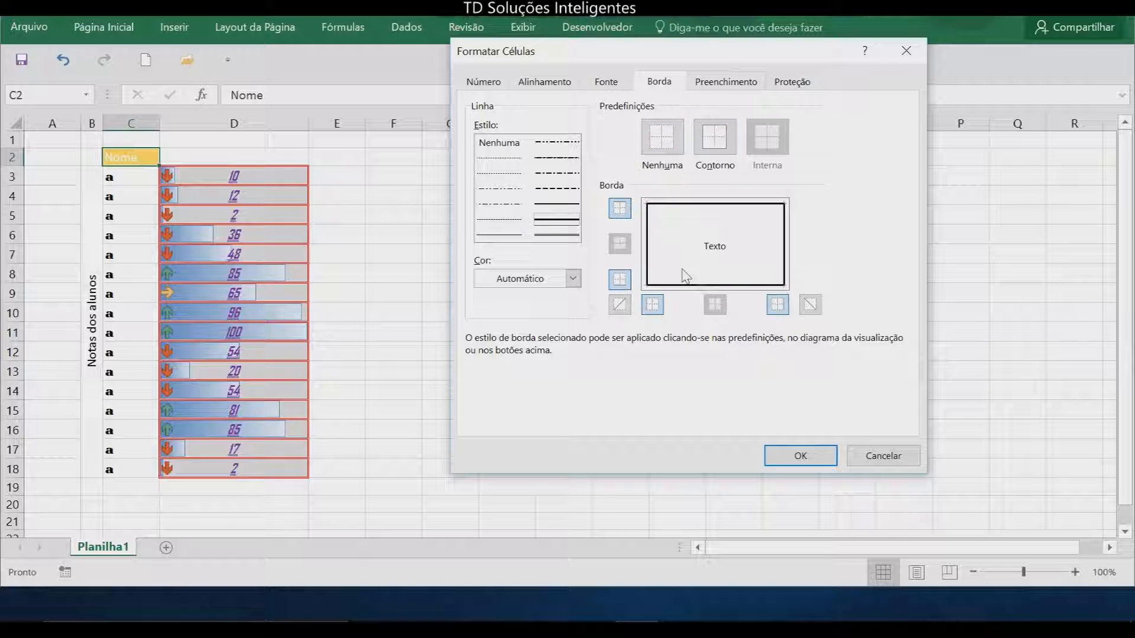
Step: Set the new style's background fill to the lightest light blue theme shade and check its protection options
{"action": "left_click", "coordinate": [724, 81]}
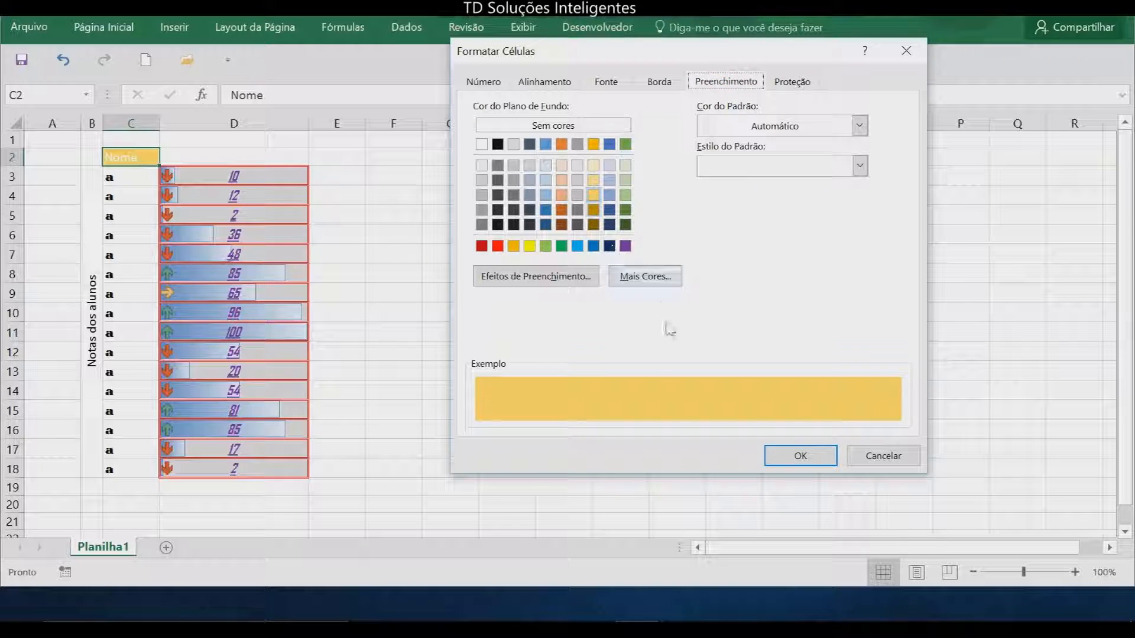
{"action": "left_click", "coordinate": [609, 195]}
{"action": "left_click", "coordinate": [611, 180]}
{"action": "left_click", "coordinate": [609, 166]}
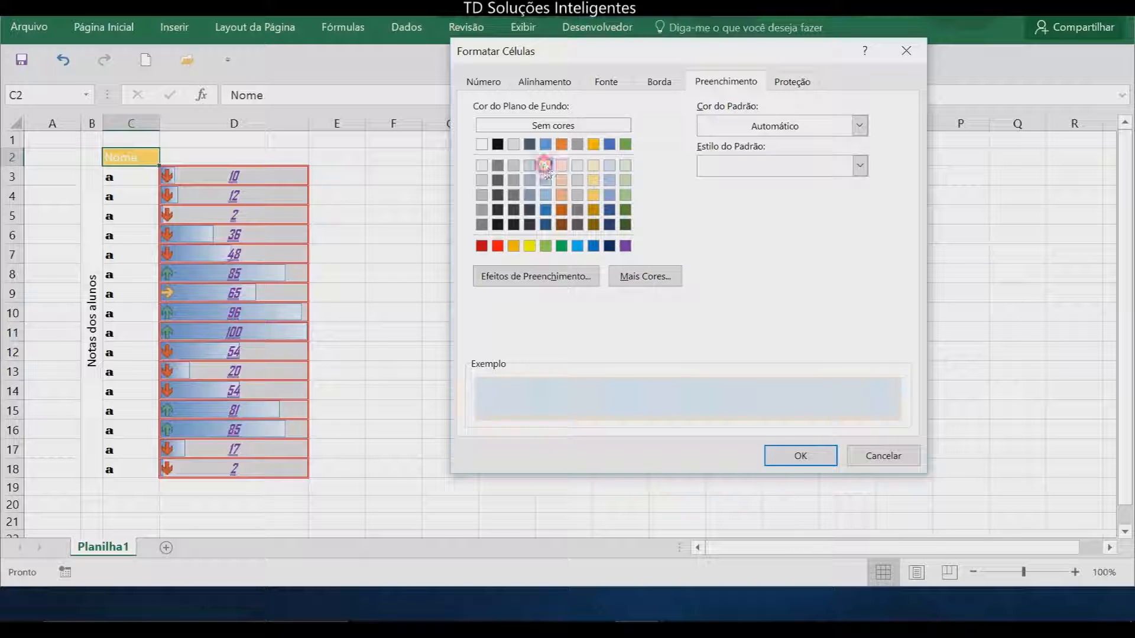
{"action": "left_click", "coordinate": [783, 84]}
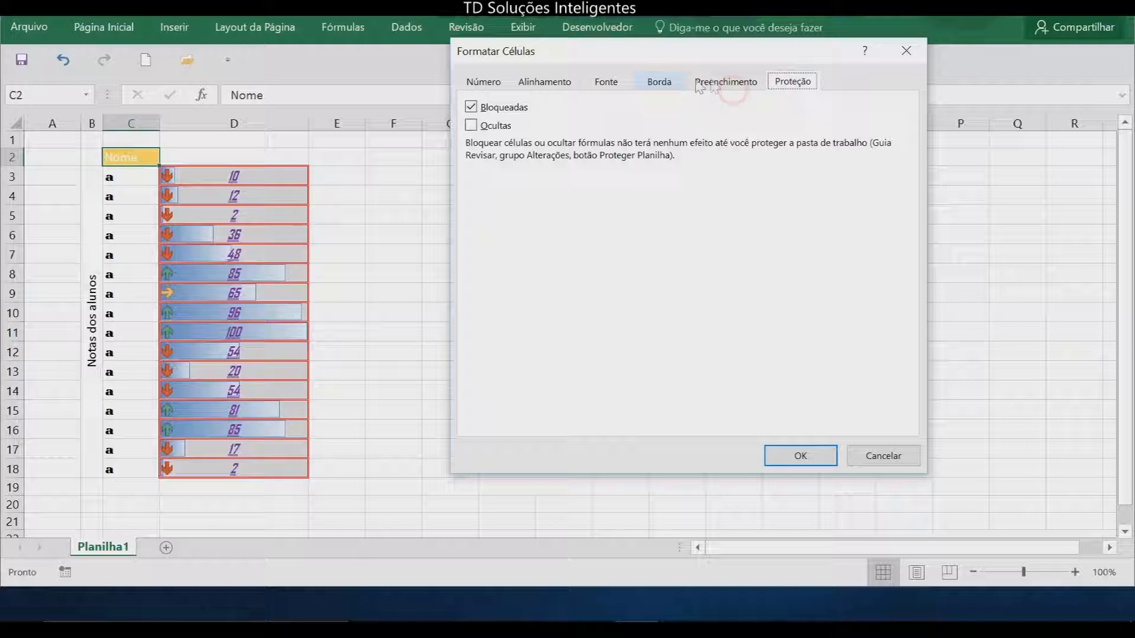
{"action": "left_click", "coordinate": [728, 84]}
Step: Accept the formatting and save the new cell style with the name "Teste"
{"action": "left_click", "coordinate": [544, 83]}
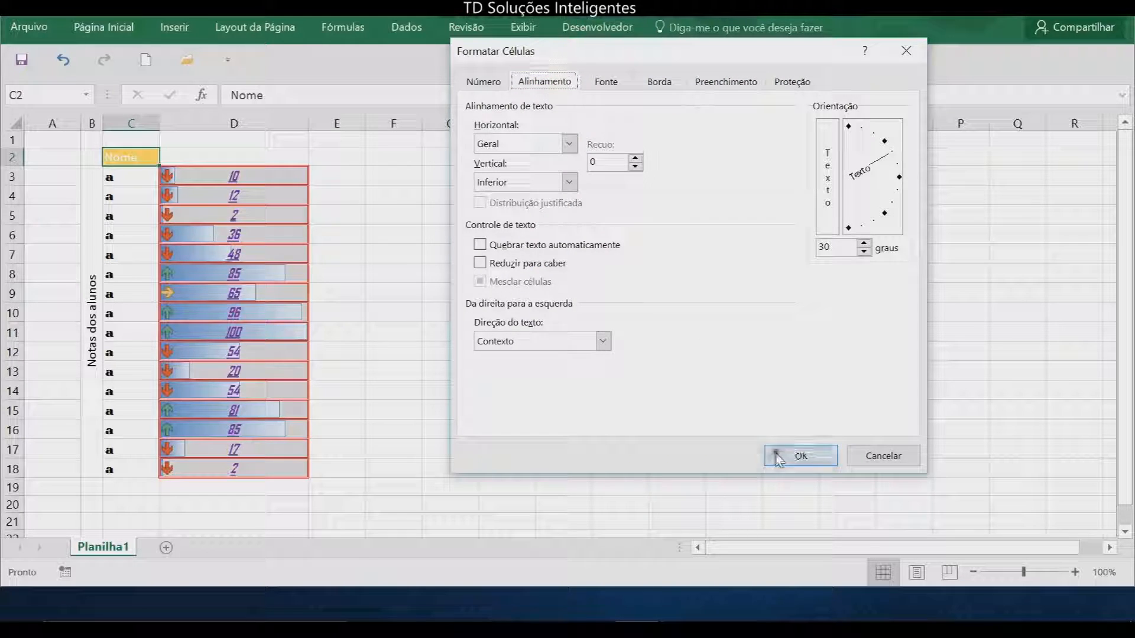
{"action": "left_click", "coordinate": [799, 456]}
{"action": "left_click", "coordinate": [671, 142]}
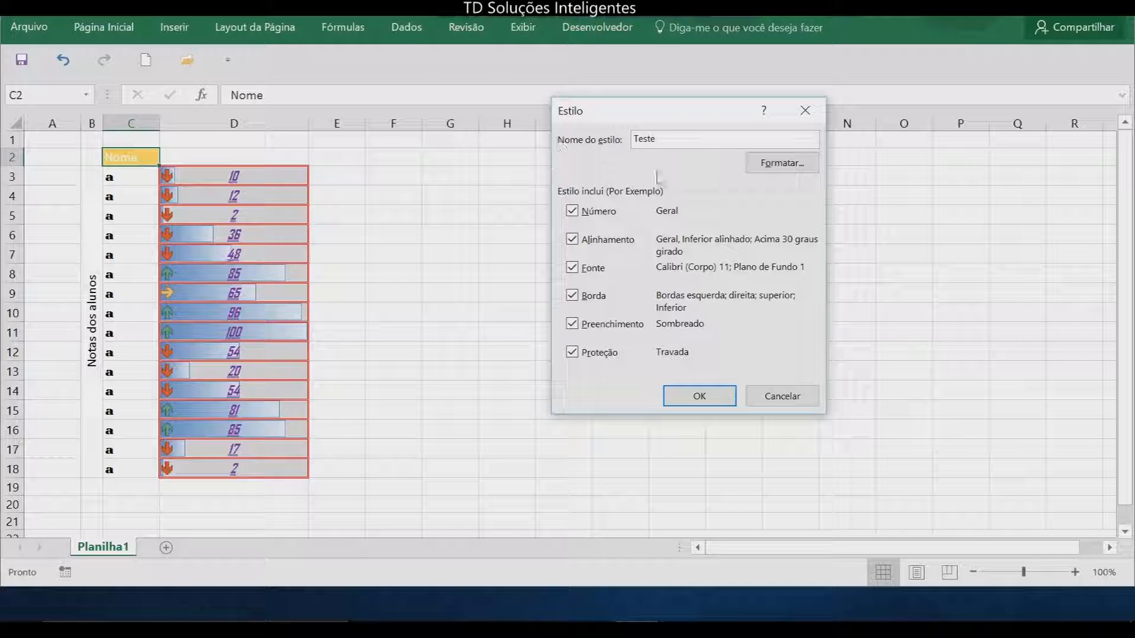
{"action": "left_click", "coordinate": [694, 397]}
{"action": "left_click", "coordinate": [529, 278]}
Step: Apply the custom "Teste" cell style to the Nome header in C2
{"action": "left_click", "coordinate": [130, 153]}
{"action": "left_click", "coordinate": [103, 27]}
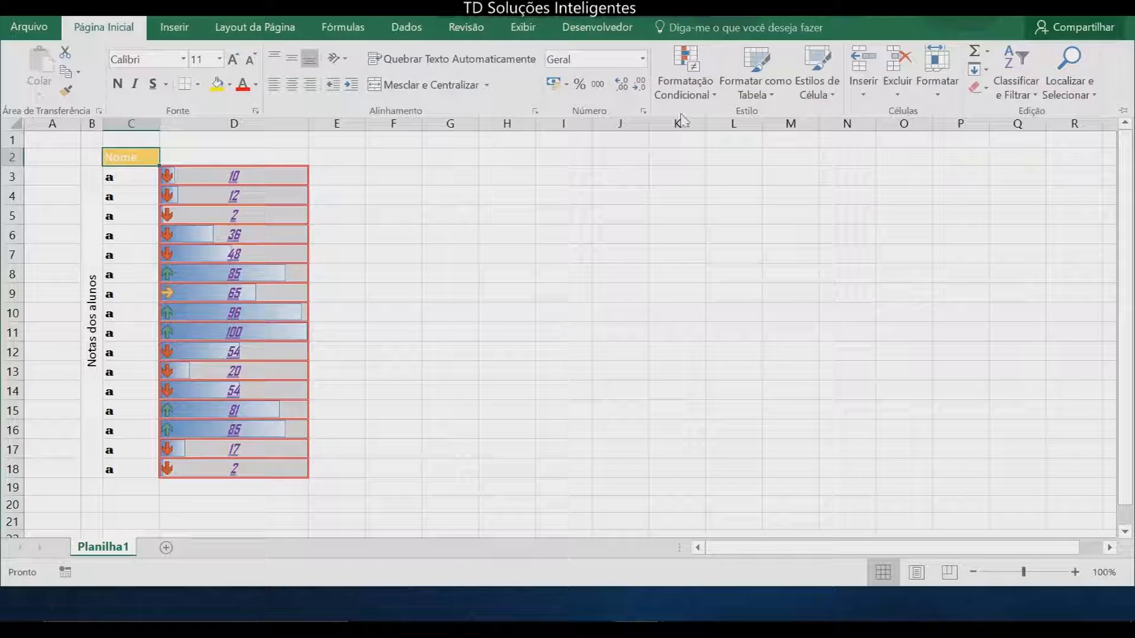
{"action": "left_click", "coordinate": [824, 94]}
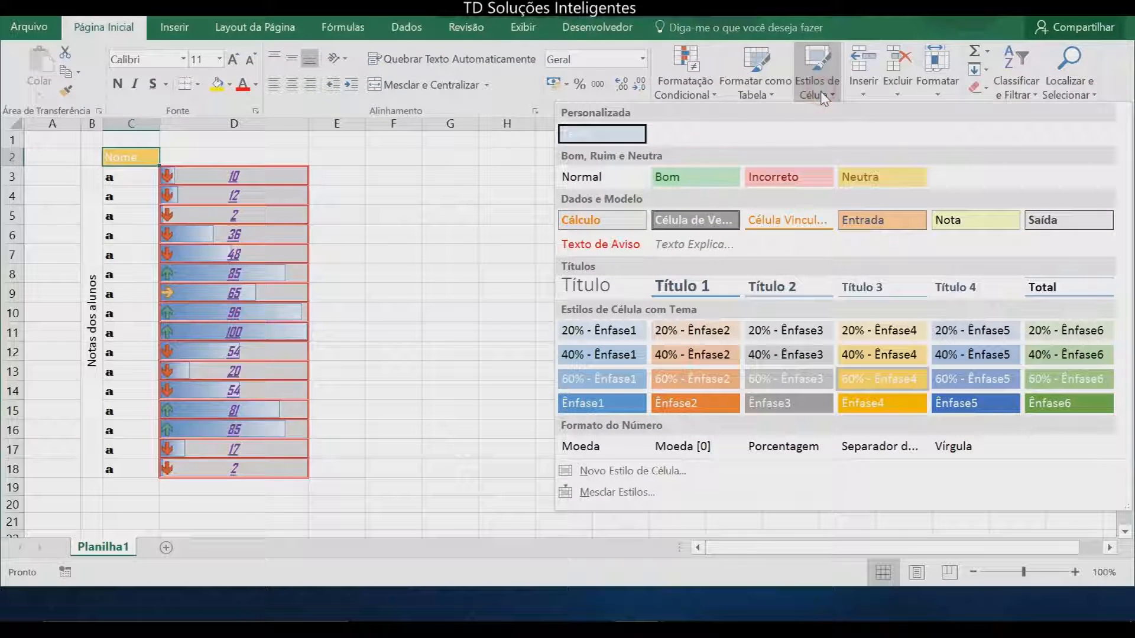
{"action": "left_click", "coordinate": [601, 141]}
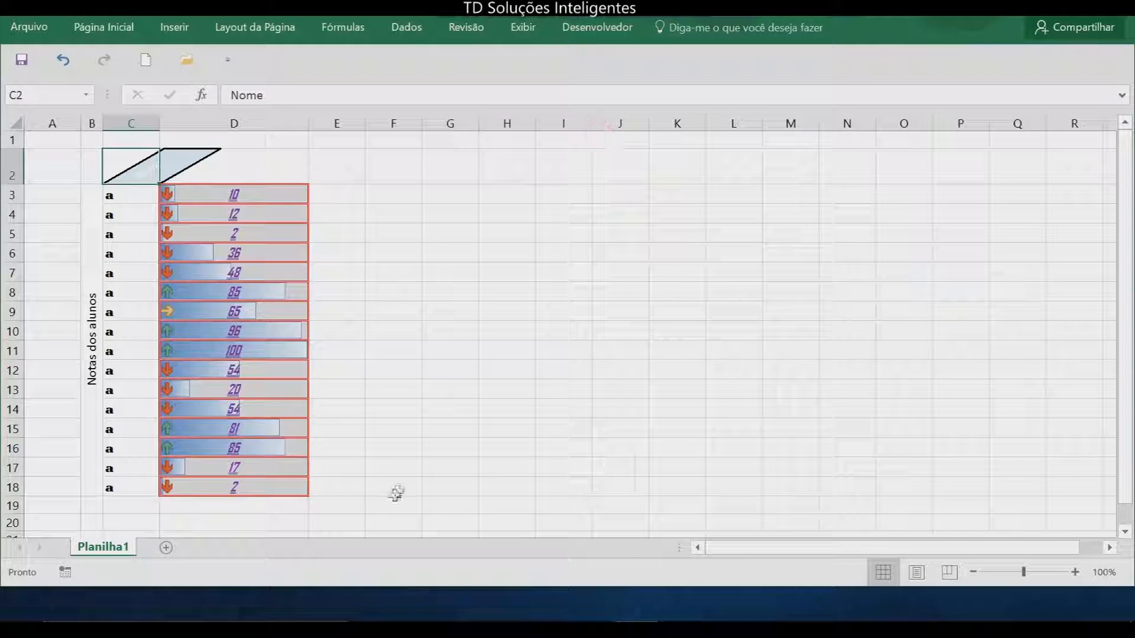
Step: Examine how the custom style displays on header cell C2 compared with the cells below it
{"action": "left_click", "coordinate": [396, 489]}
{"action": "left_click", "coordinate": [167, 165]}
{"action": "left_click", "coordinate": [494, 357]}
{"action": "left_click", "coordinate": [123, 177]}
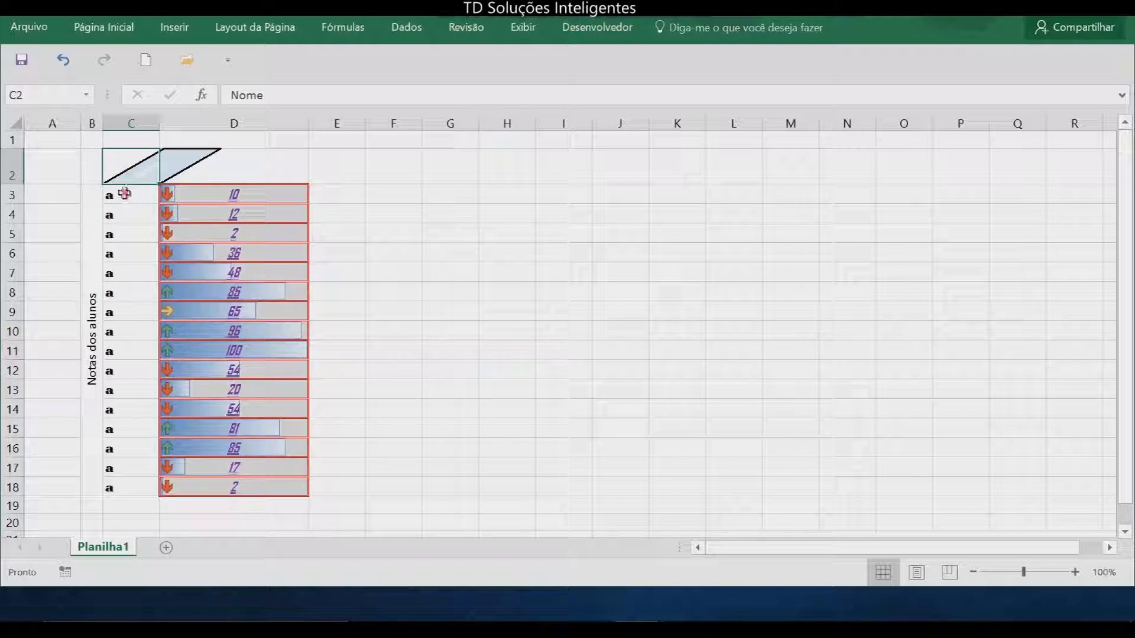
{"action": "left_click", "coordinate": [115, 200]}
{"action": "left_click", "coordinate": [122, 176]}
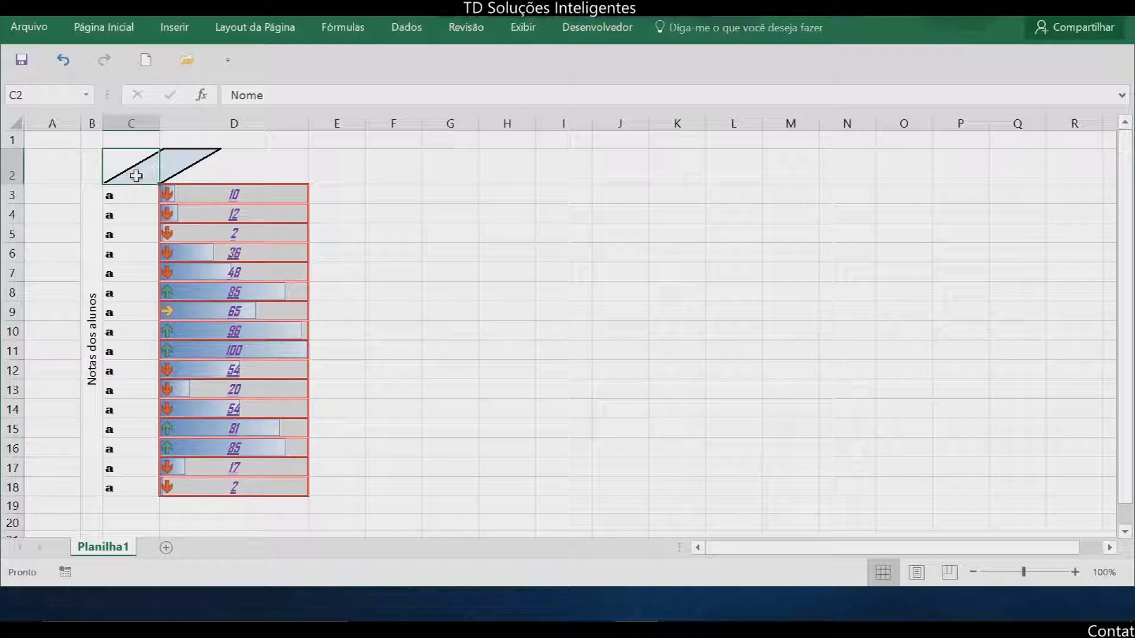
{"action": "left_click", "coordinate": [127, 310]}
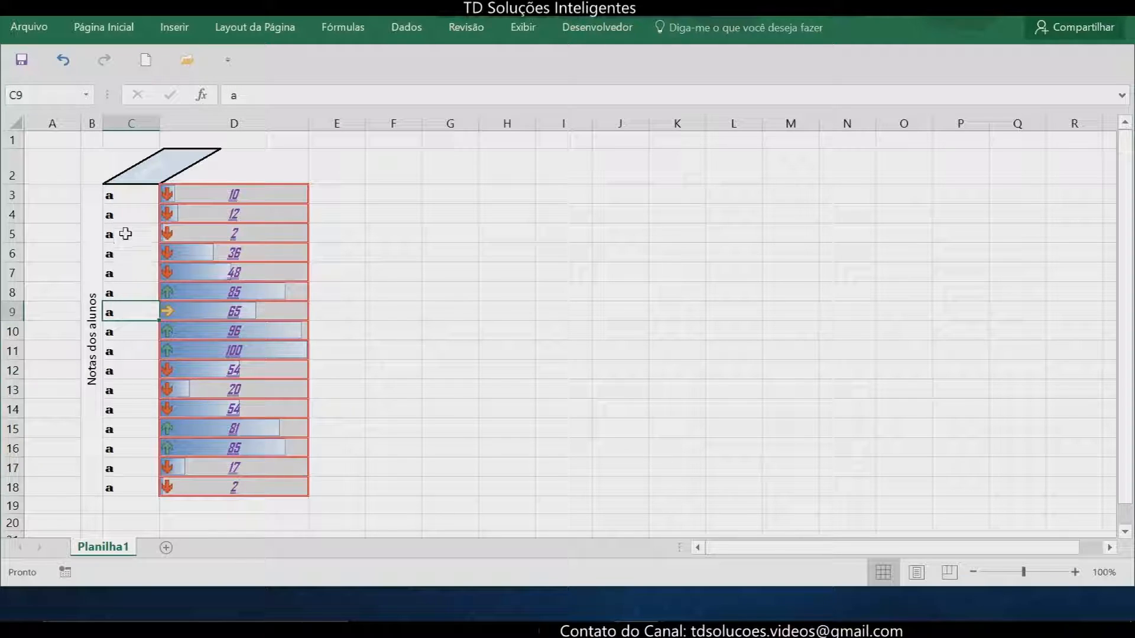
{"action": "left_click", "coordinate": [127, 167]}
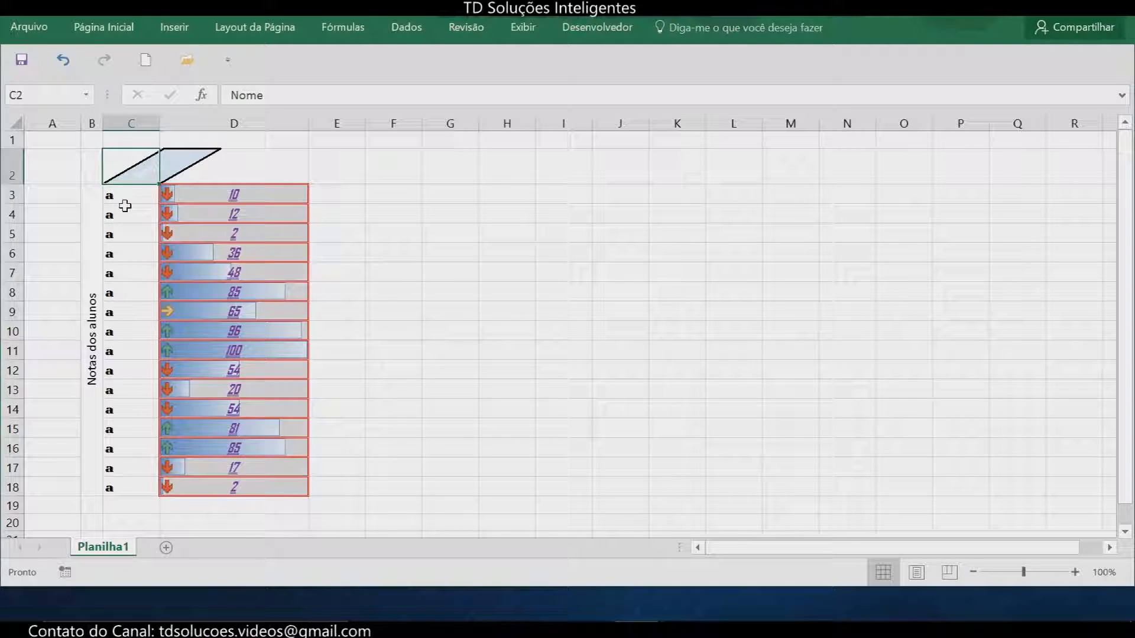
Step: Modify the custom "Teste" cell style so its text orientation is 14 degrees, and save the change
{"action": "left_click", "coordinate": [99, 27]}
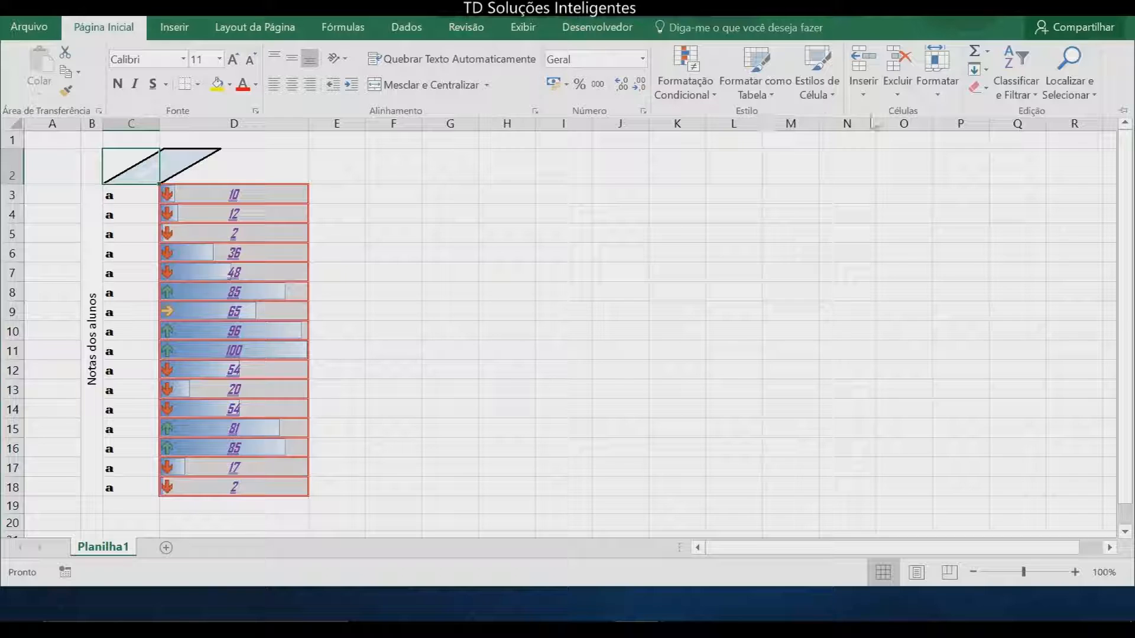
{"action": "left_click", "coordinate": [835, 98]}
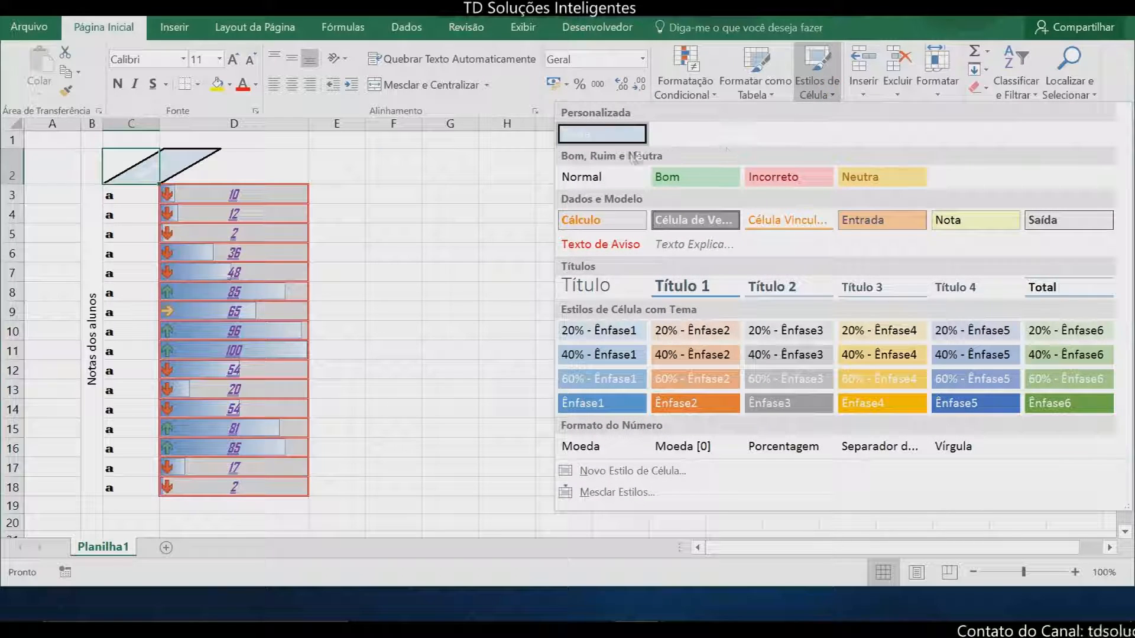
{"action": "right_click", "coordinate": [617, 136]}
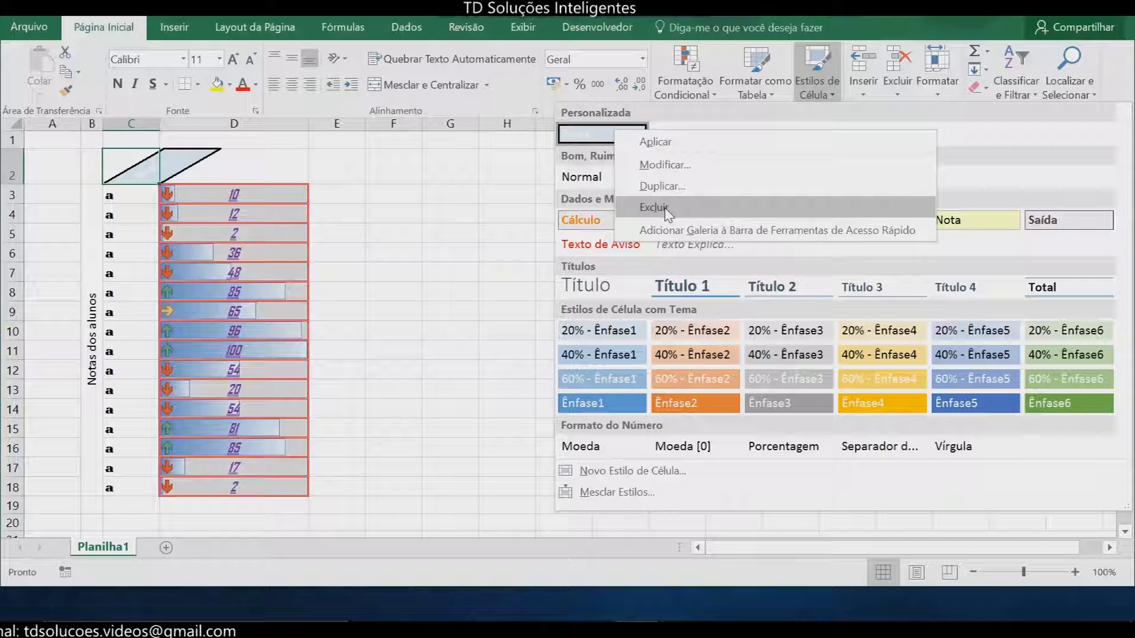
{"action": "left_click", "coordinate": [668, 165]}
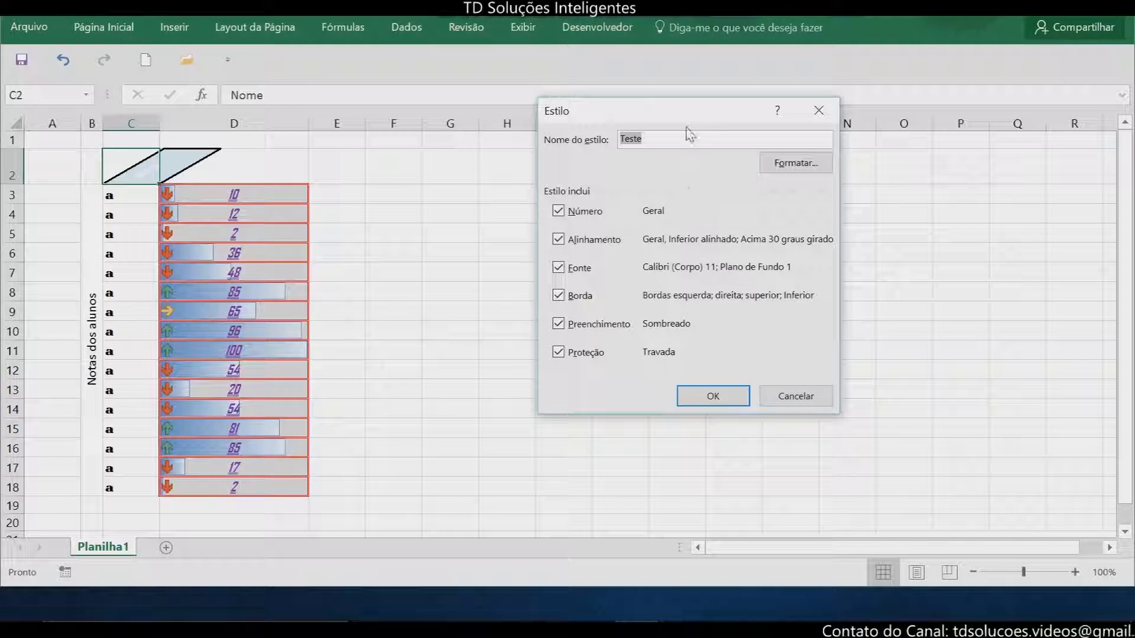
{"action": "left_click", "coordinate": [796, 162]}
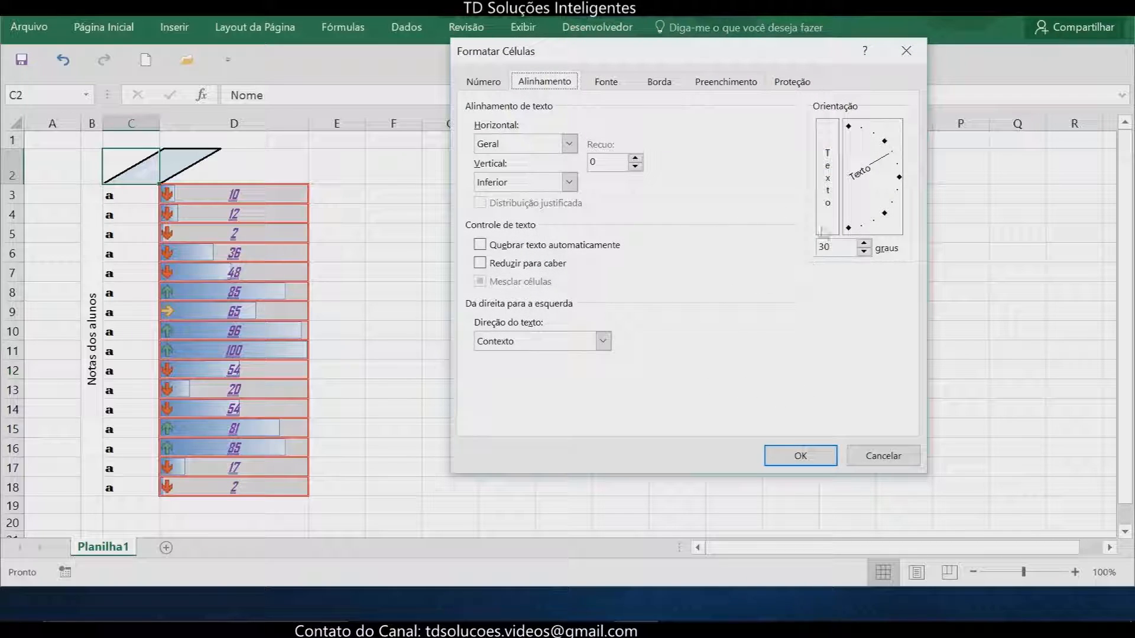
{"action": "left_click", "coordinate": [880, 163]}
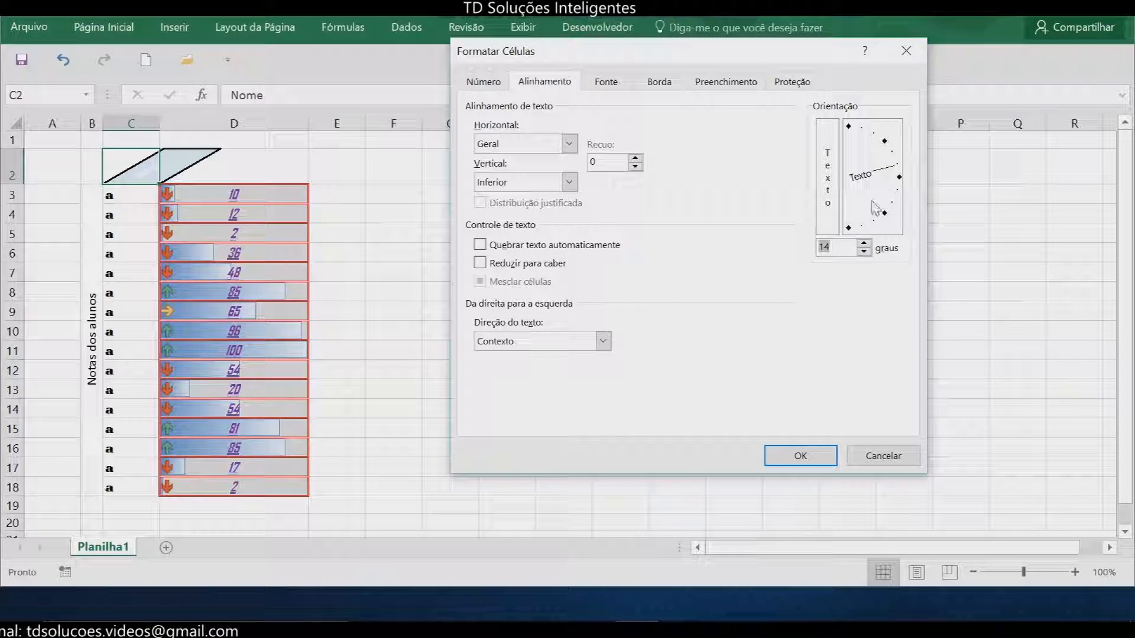
{"action": "left_click", "coordinate": [801, 456]}
{"action": "left_click", "coordinate": [715, 395]}
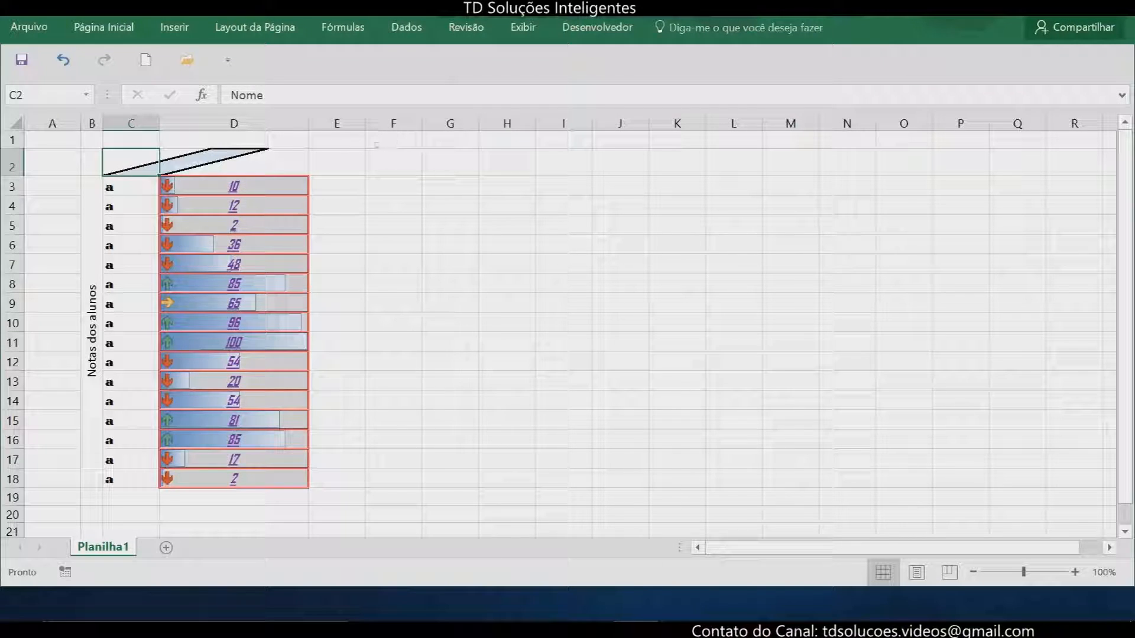
{"action": "left_click", "coordinate": [109, 27]}
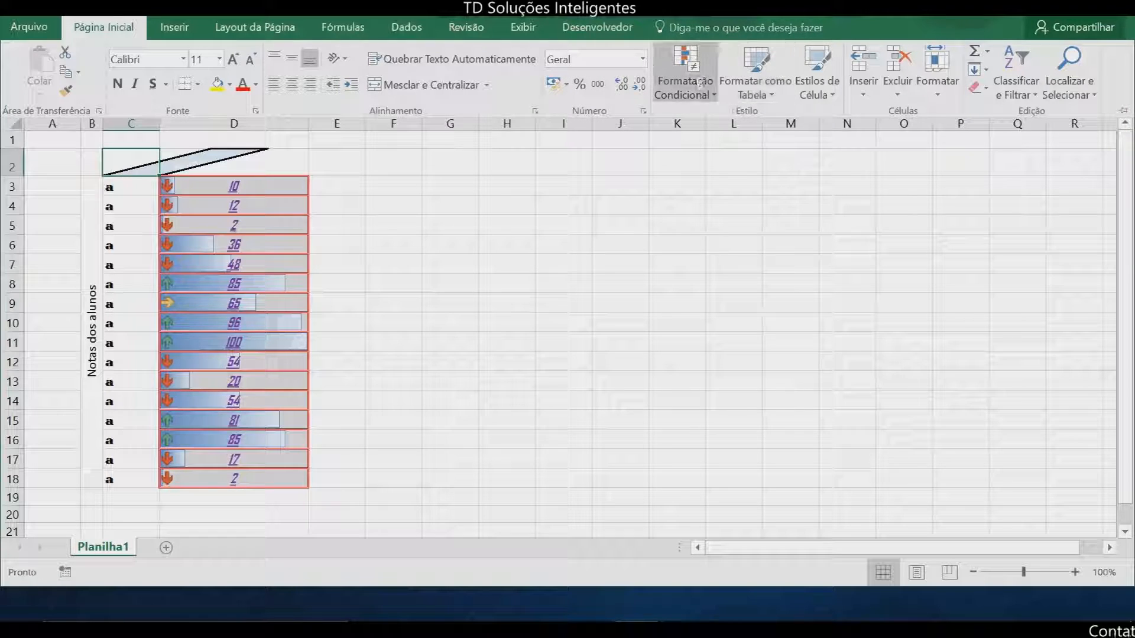
{"action": "left_click", "coordinate": [392, 203]}
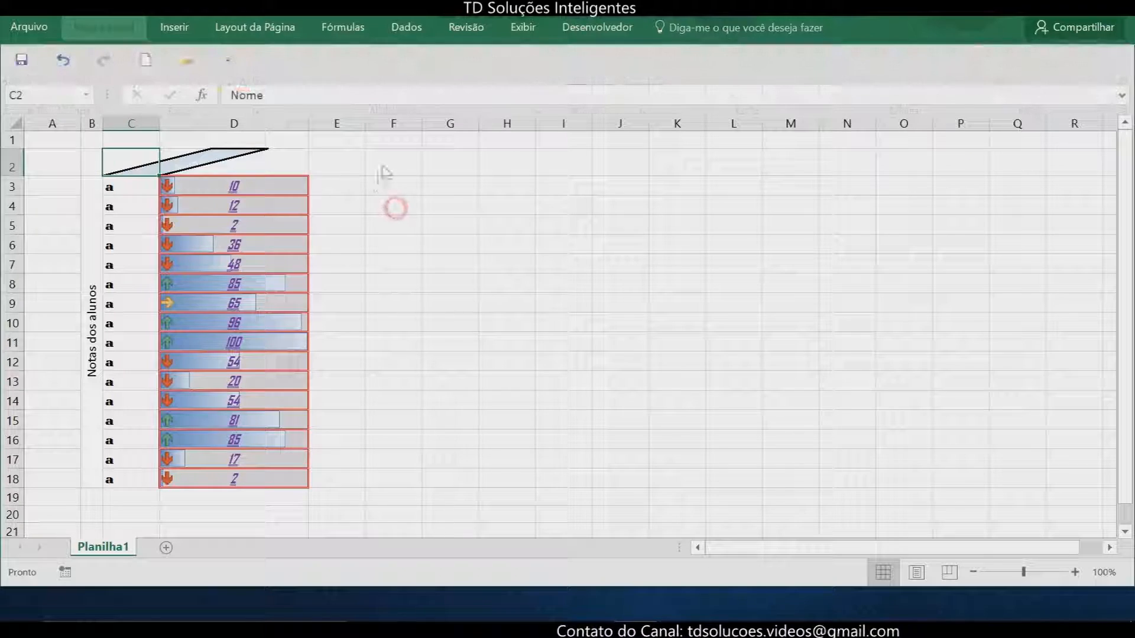
{"action": "left_click", "coordinate": [387, 164]}
{"action": "left_click", "coordinate": [35, 140]}
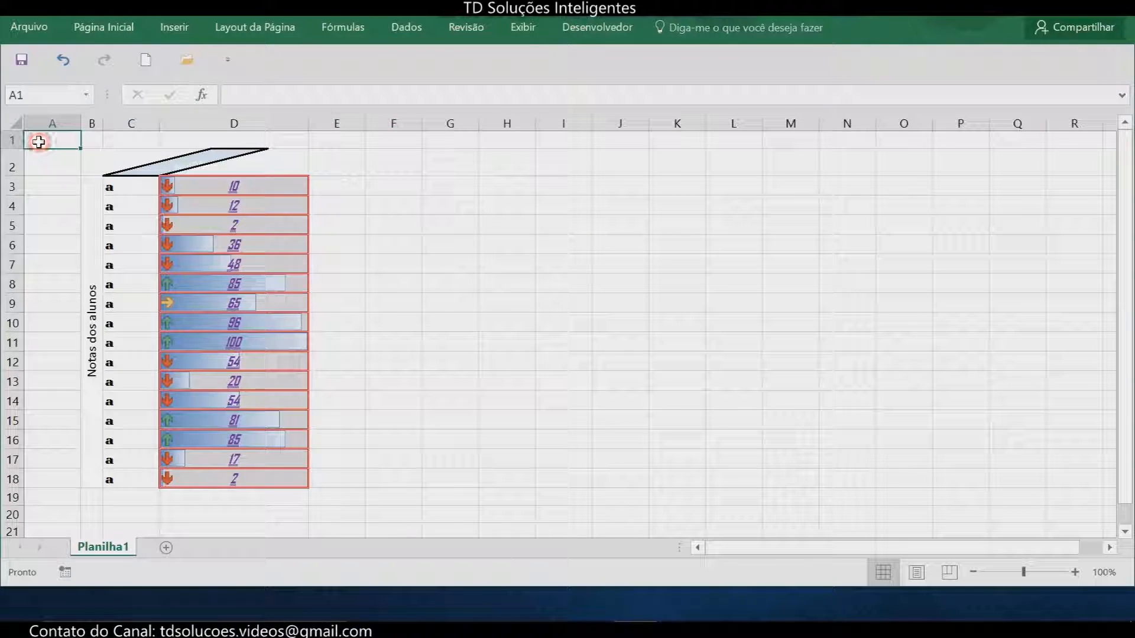
{"action": "left_click", "coordinate": [48, 163]}
{"action": "left_click", "coordinate": [47, 144]}
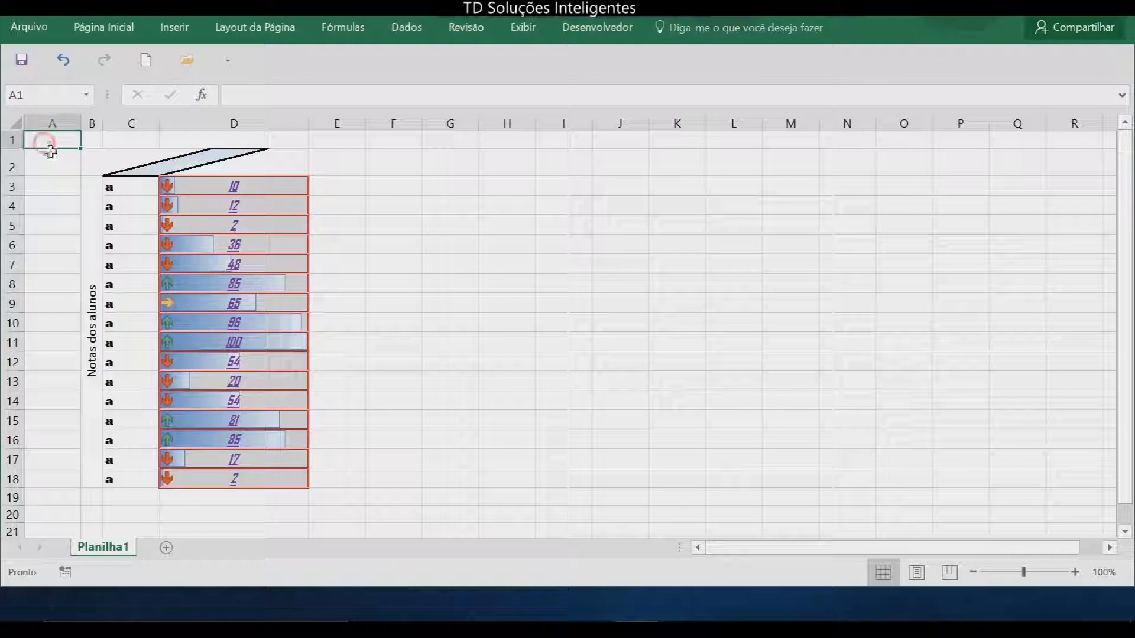